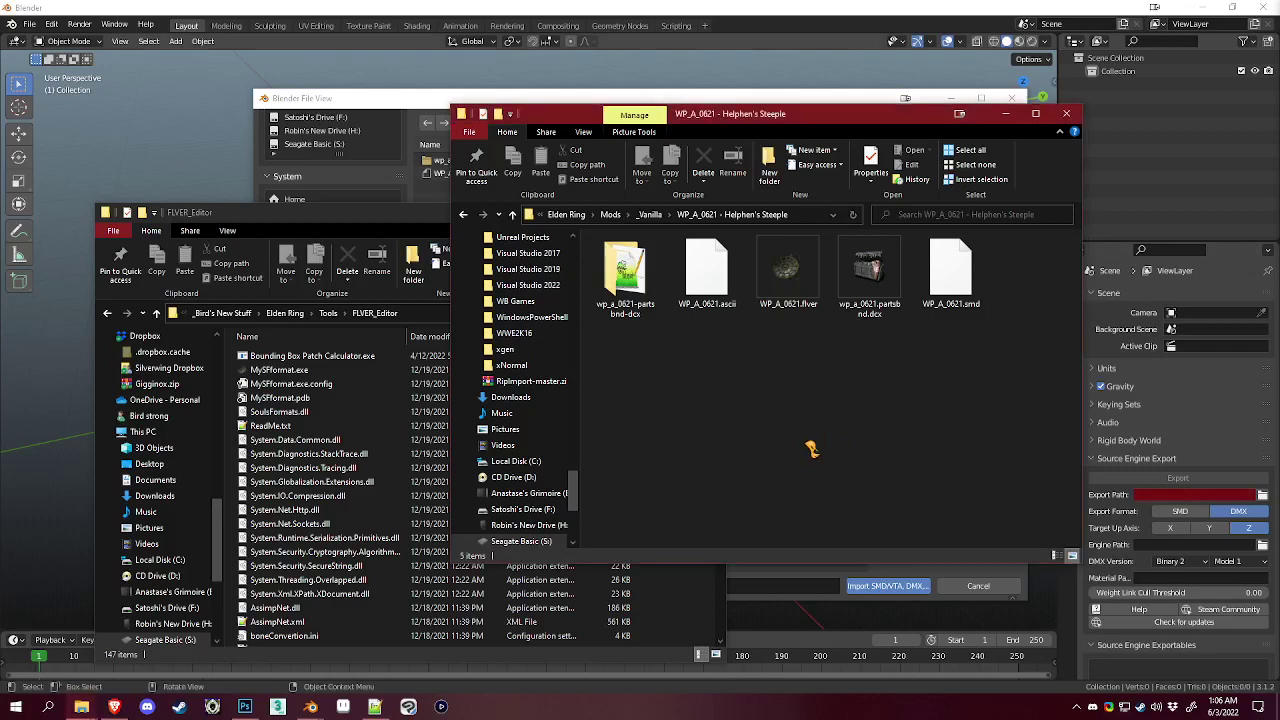
Step: Open WP_A_0621.flver in FLVER Editor and inspect the greatsword model from several angles
click(806, 277)
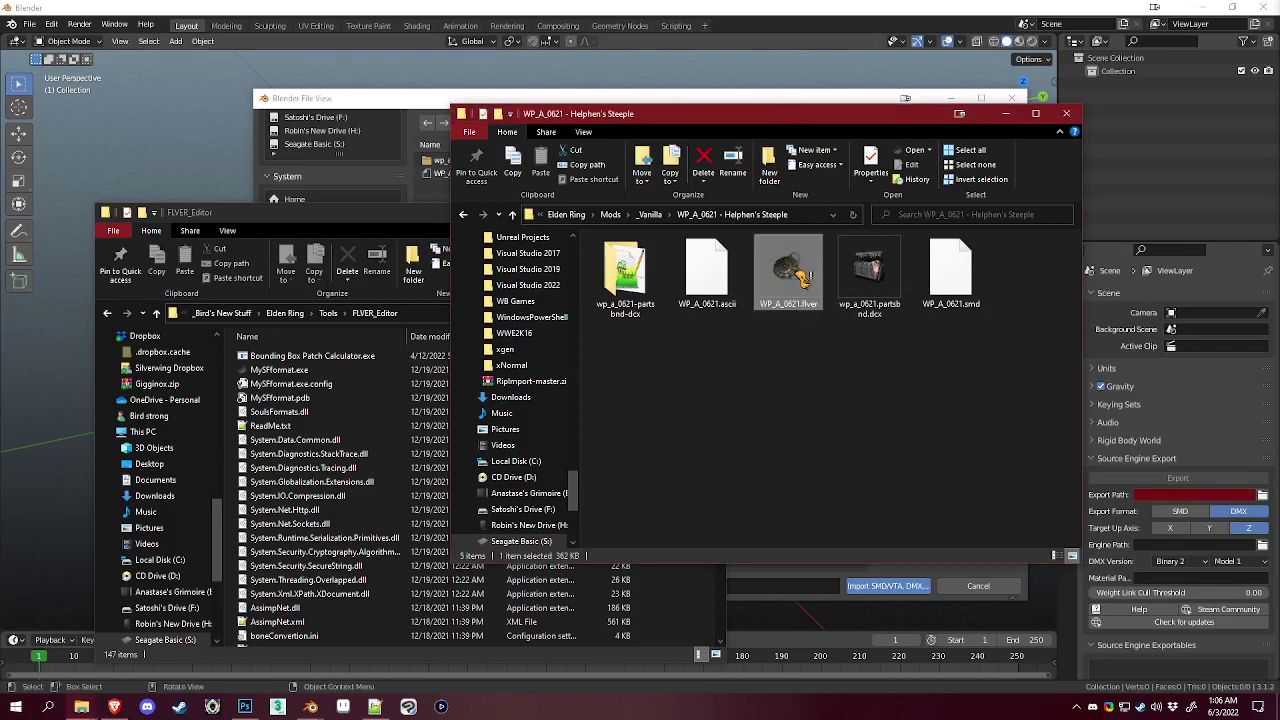
key(Return)
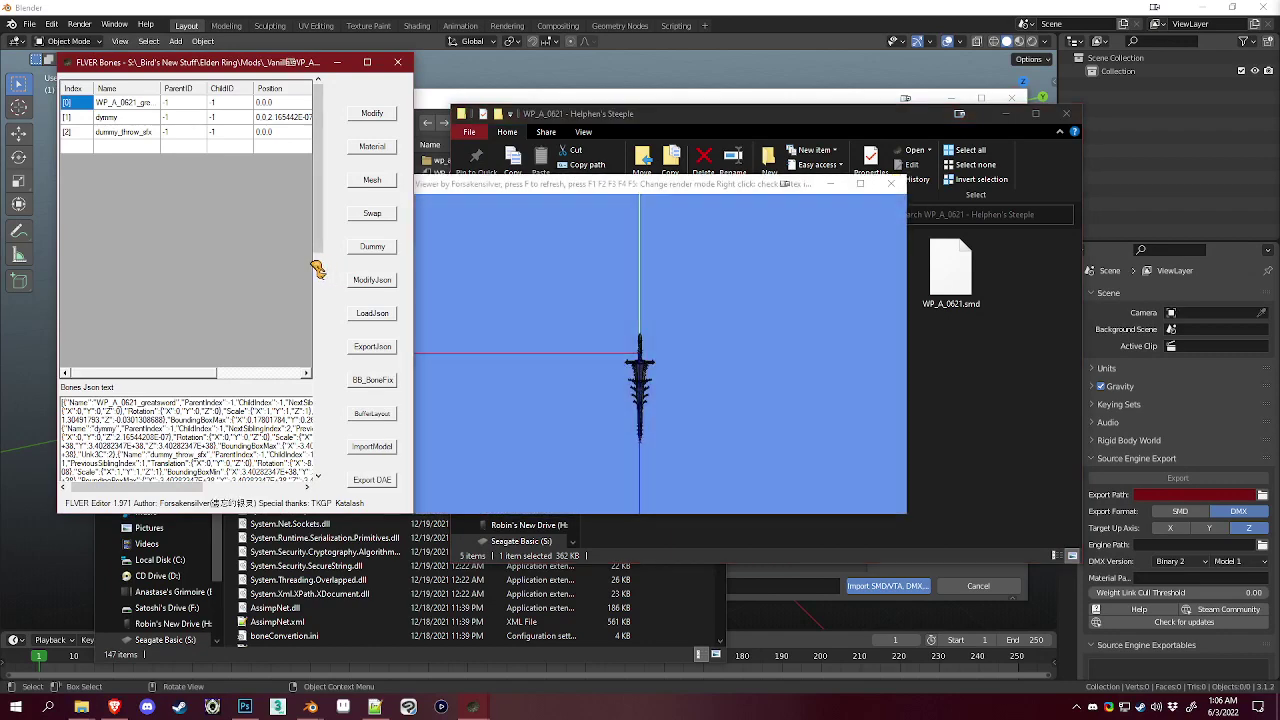
drag(686, 386, 750, 358)
right_click(656, 253)
click(205, 319)
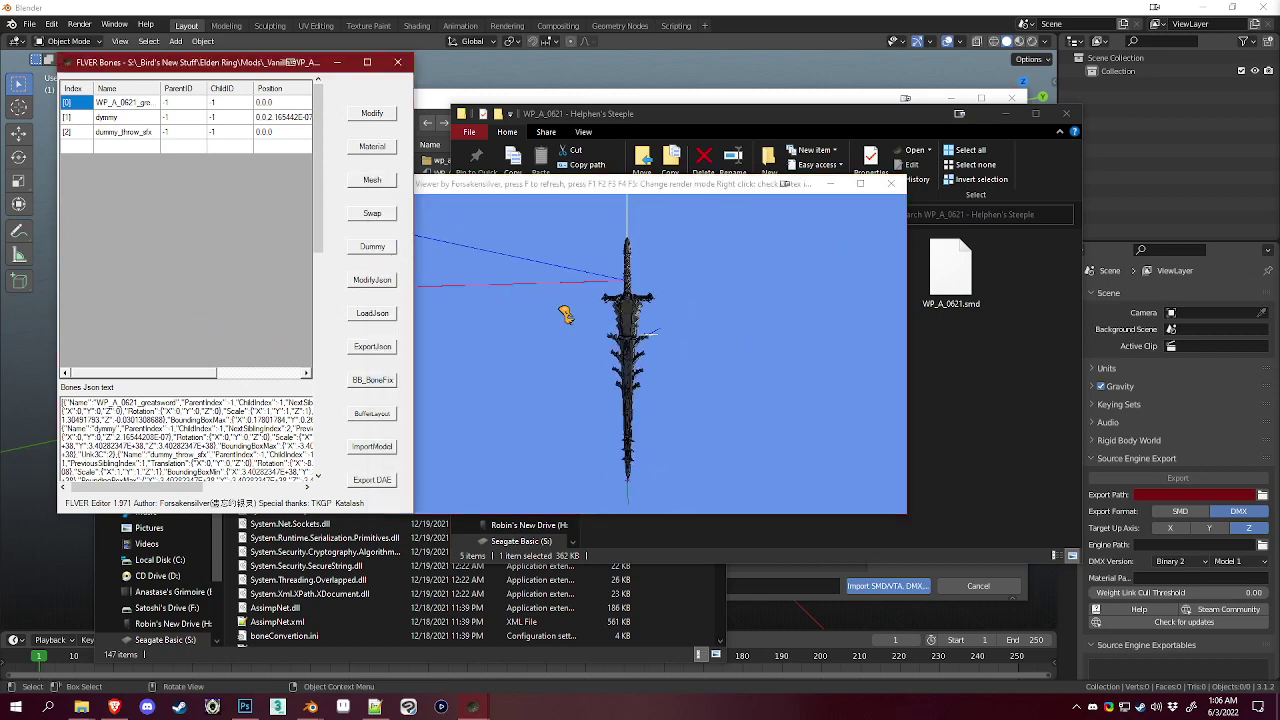
drag(607, 345, 725, 366)
click(310, 290)
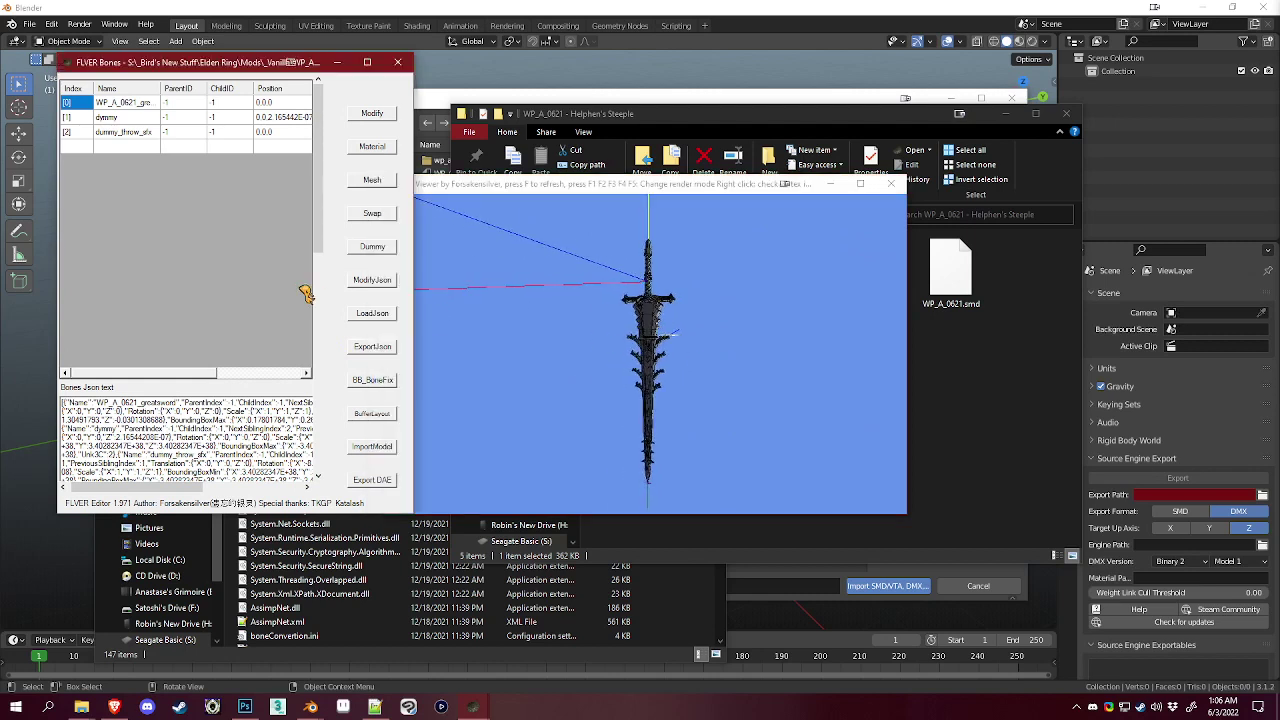
drag(686, 346, 714, 343)
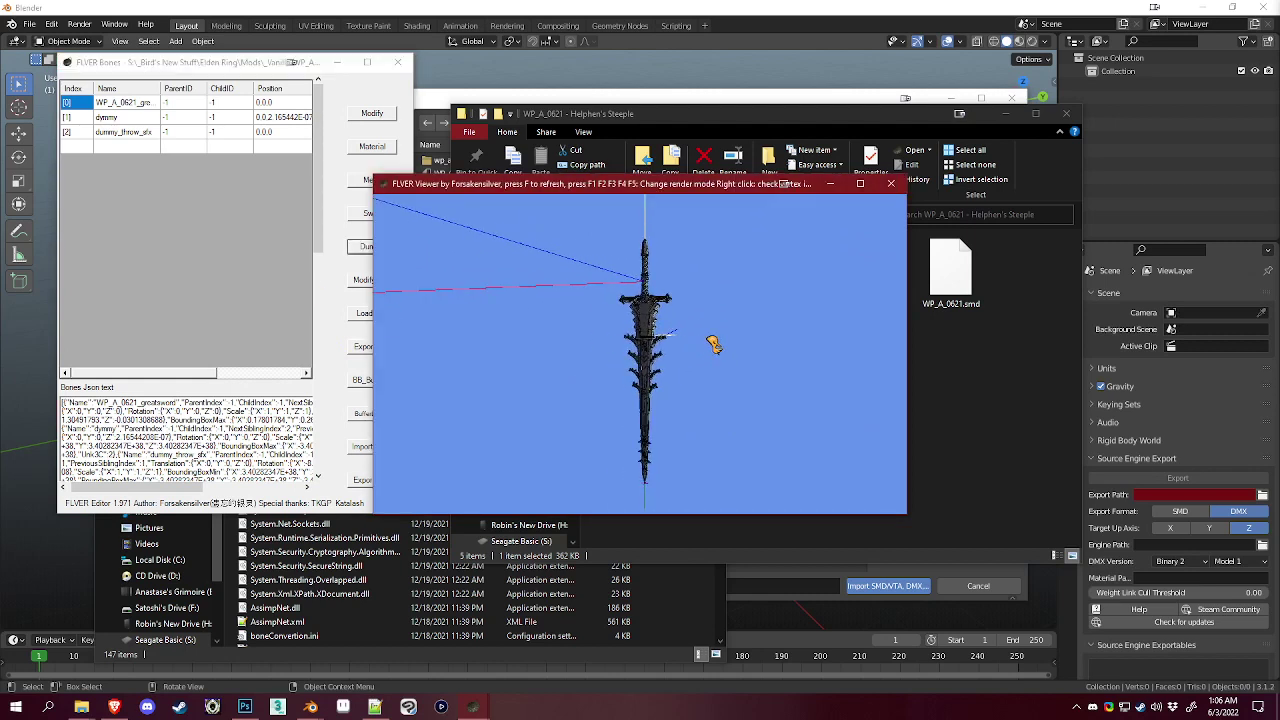
click(338, 268)
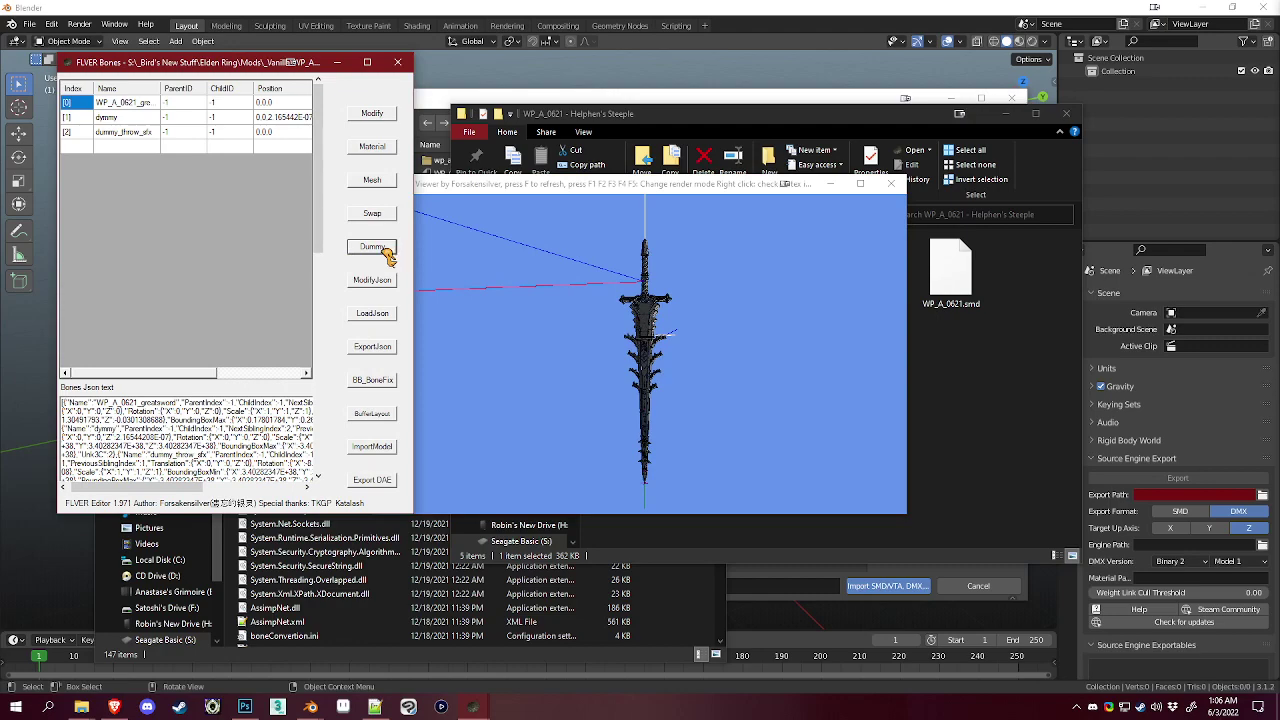
Step: Open the greatsword's dummy data and select its entire JSON text
click(372, 248)
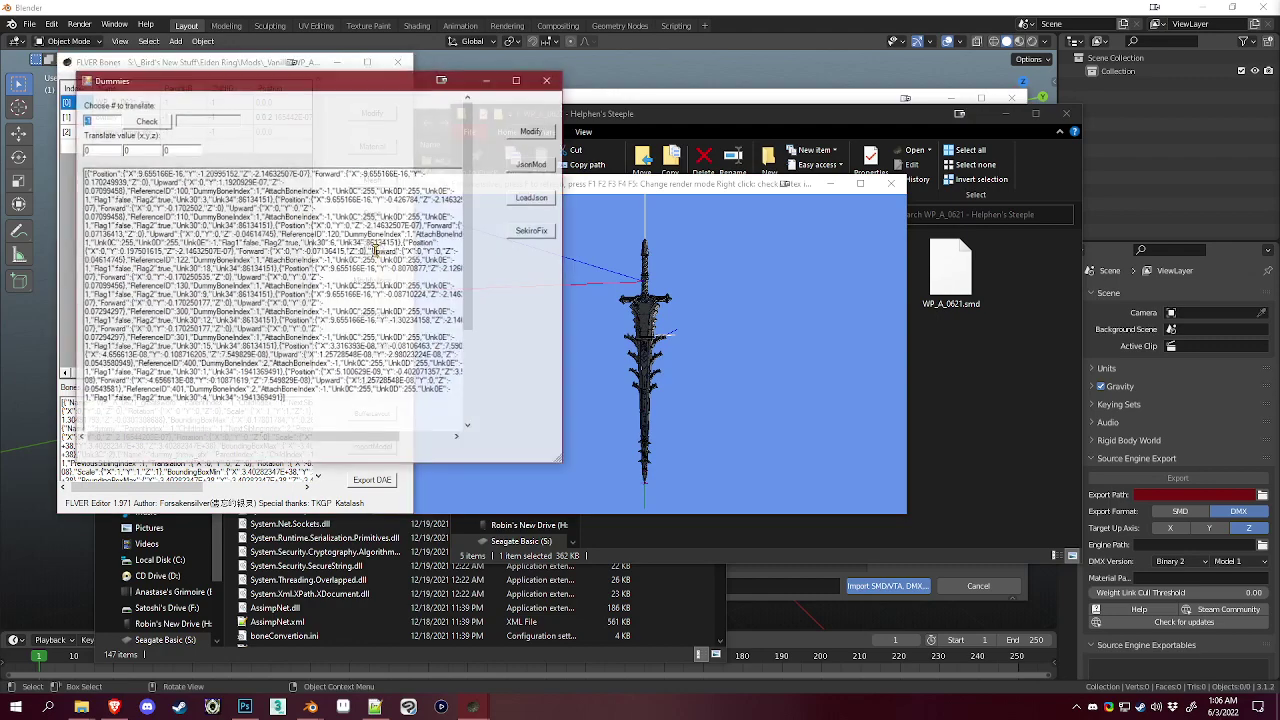
drag(284, 131, 274, 210)
key(ctrl+a)
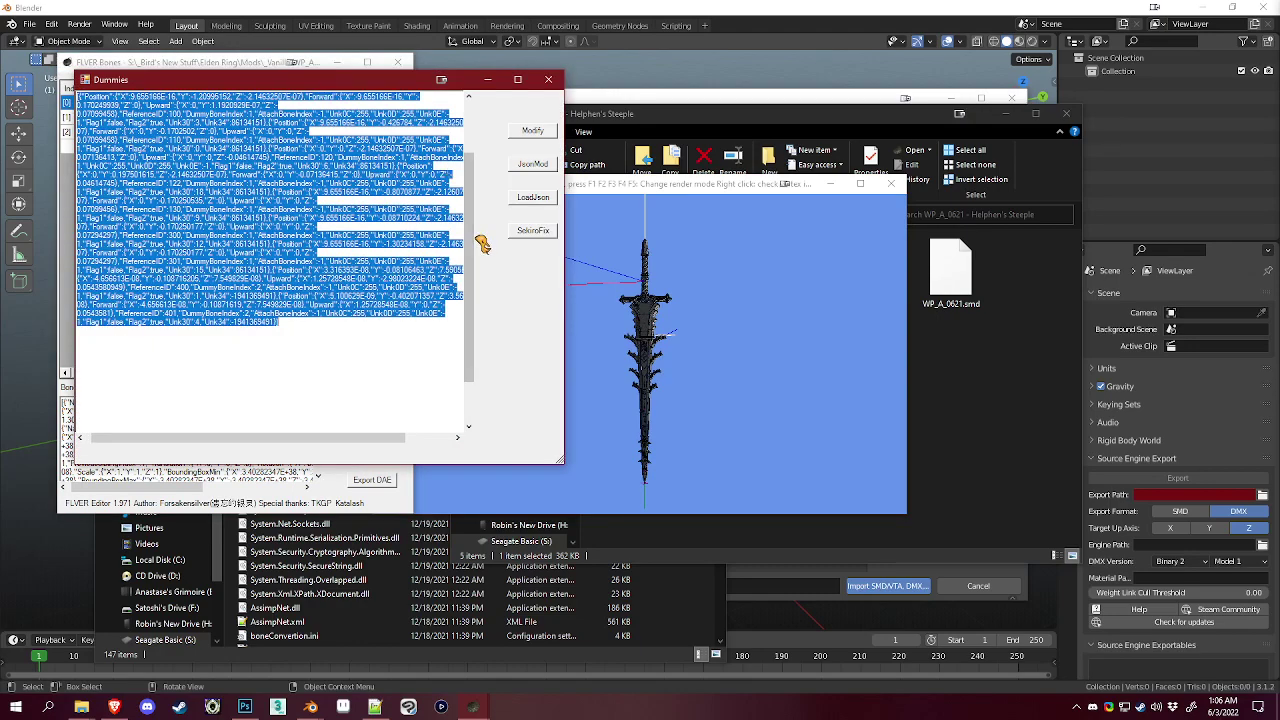
drag(473, 243, 472, 173)
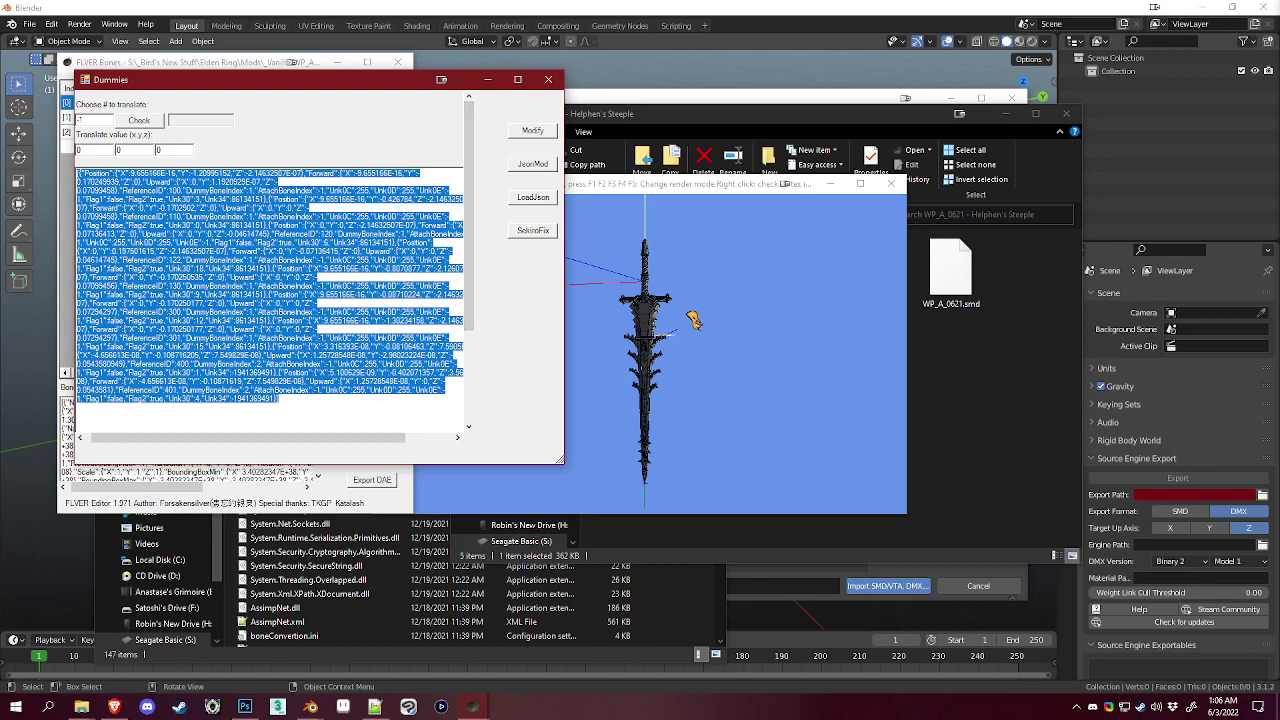
drag(694, 335, 689, 377)
click(158, 217)
key(ctrl+a)
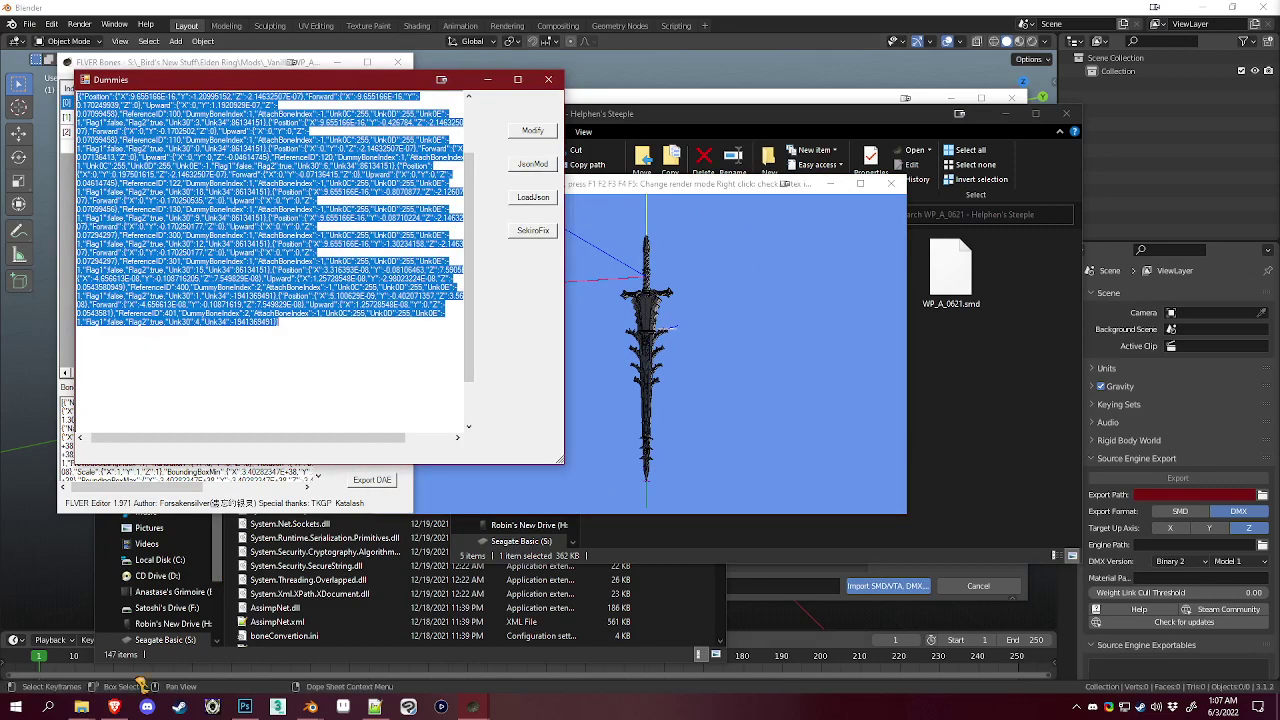
Step: Copy all the dummy JSON text into the JSON Formatter & Validator page in the browser and process it
click(114, 707)
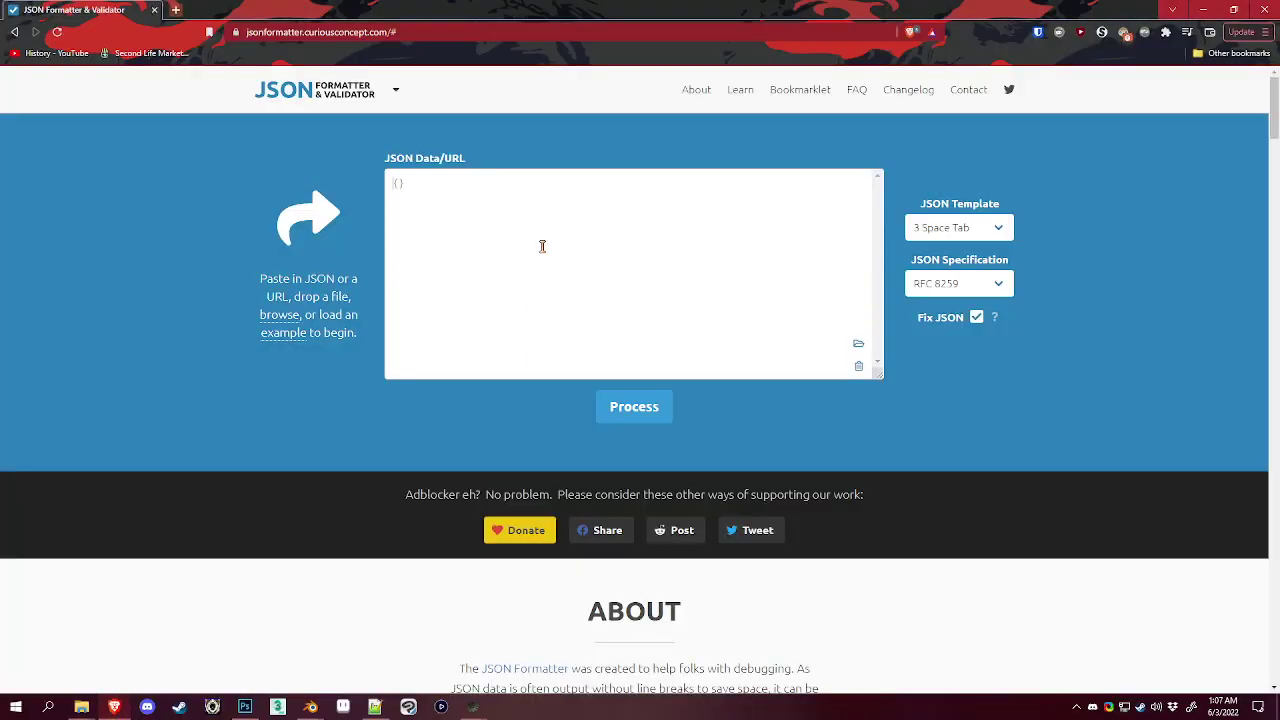
click(470, 708)
click(430, 645)
click(205, 203)
key(ctrl+a)
click(649, 243)
key(ctrl+v)
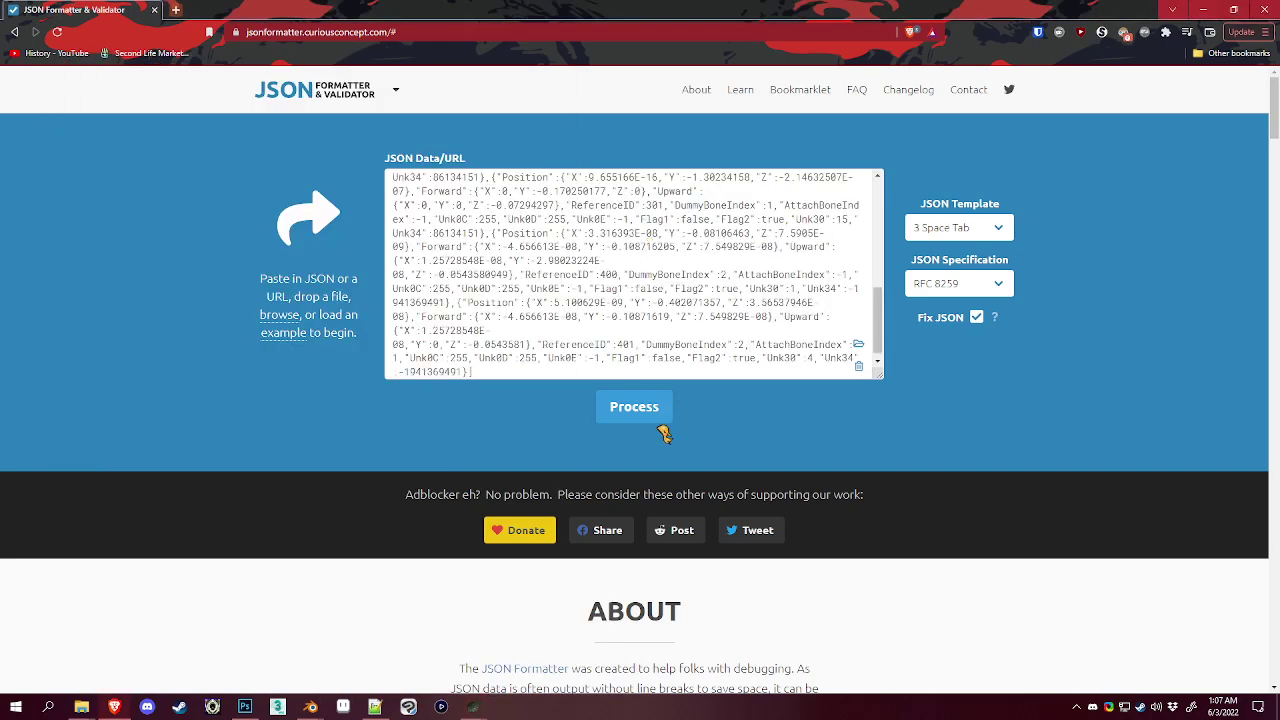
click(630, 410)
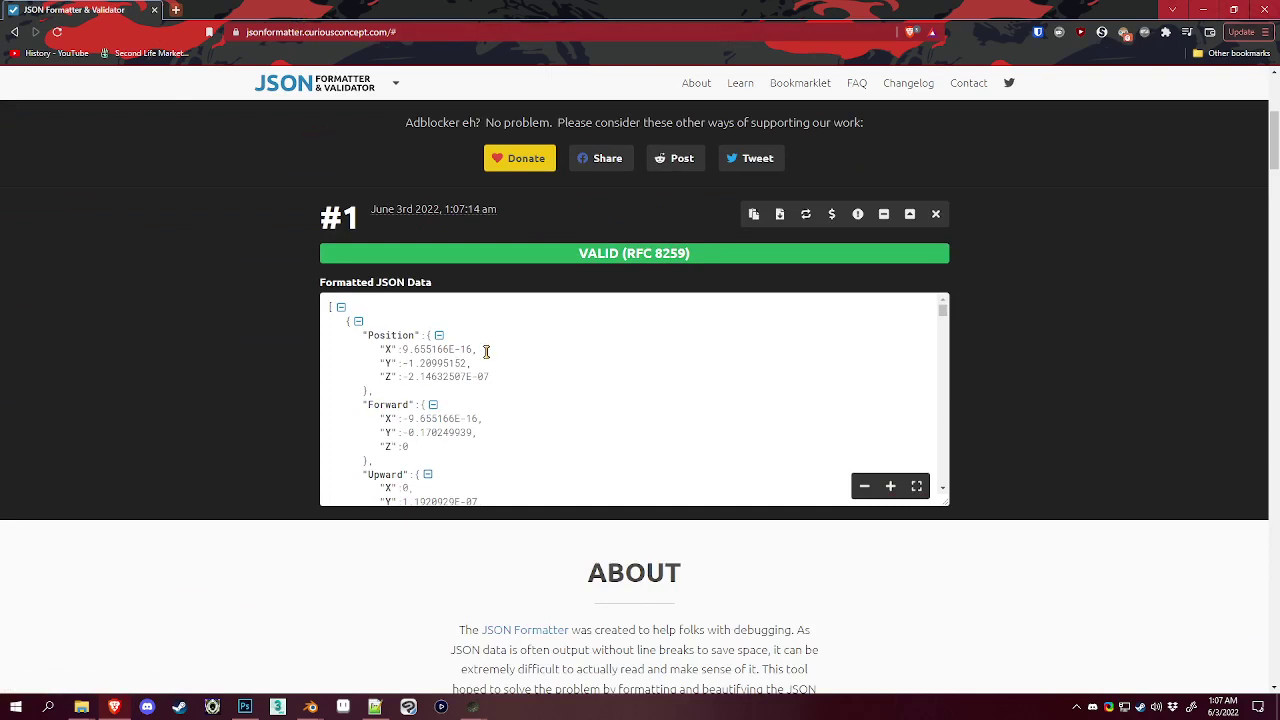
Step: Copy the whole formatted JSON into the empty new 32 document in Notepad++ and return to its beginning
click(486, 351)
key(ctrl+a)
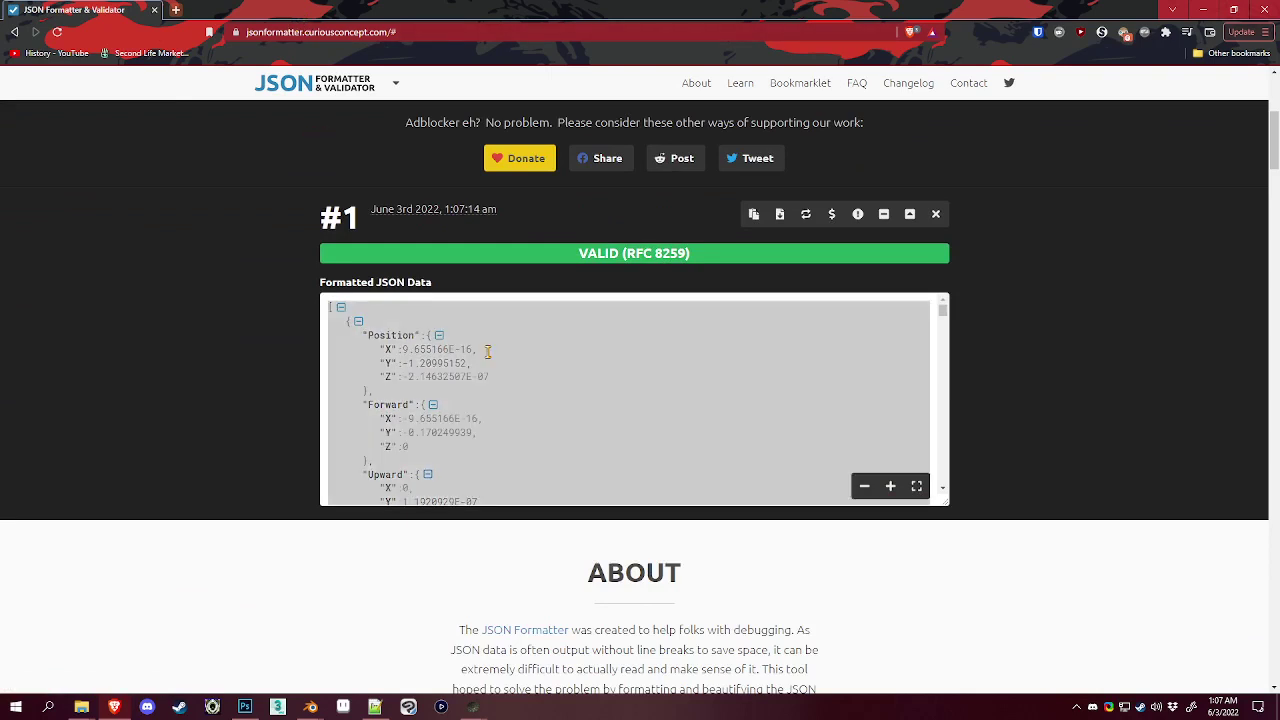
scroll(600, 380, down, 6)
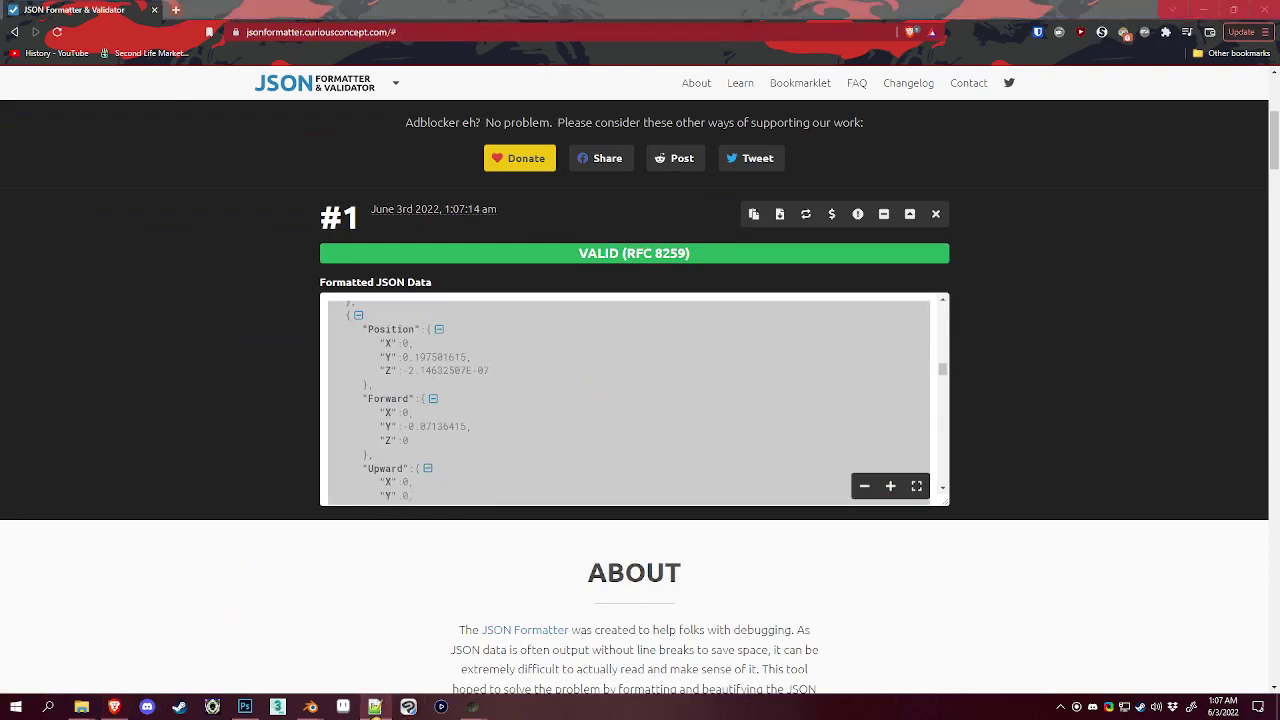
click(375, 707)
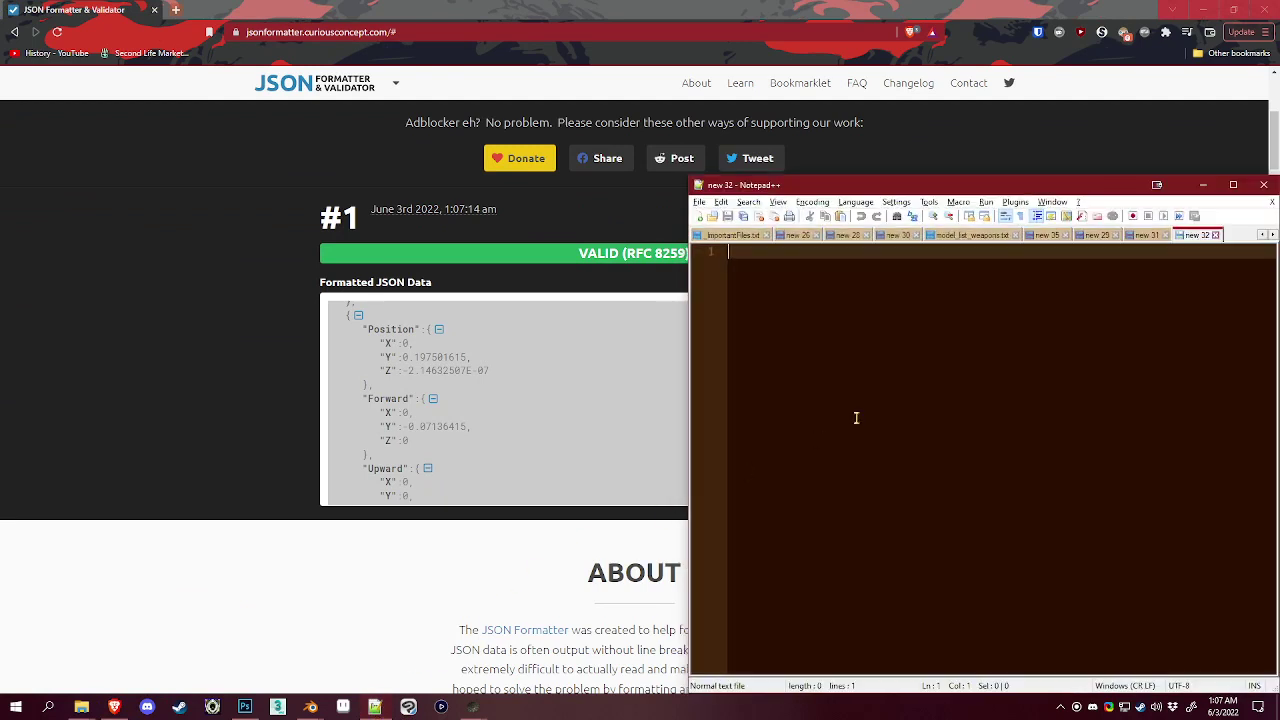
key(ctrl+v)
click(997, 355)
key(ctrl+Home)
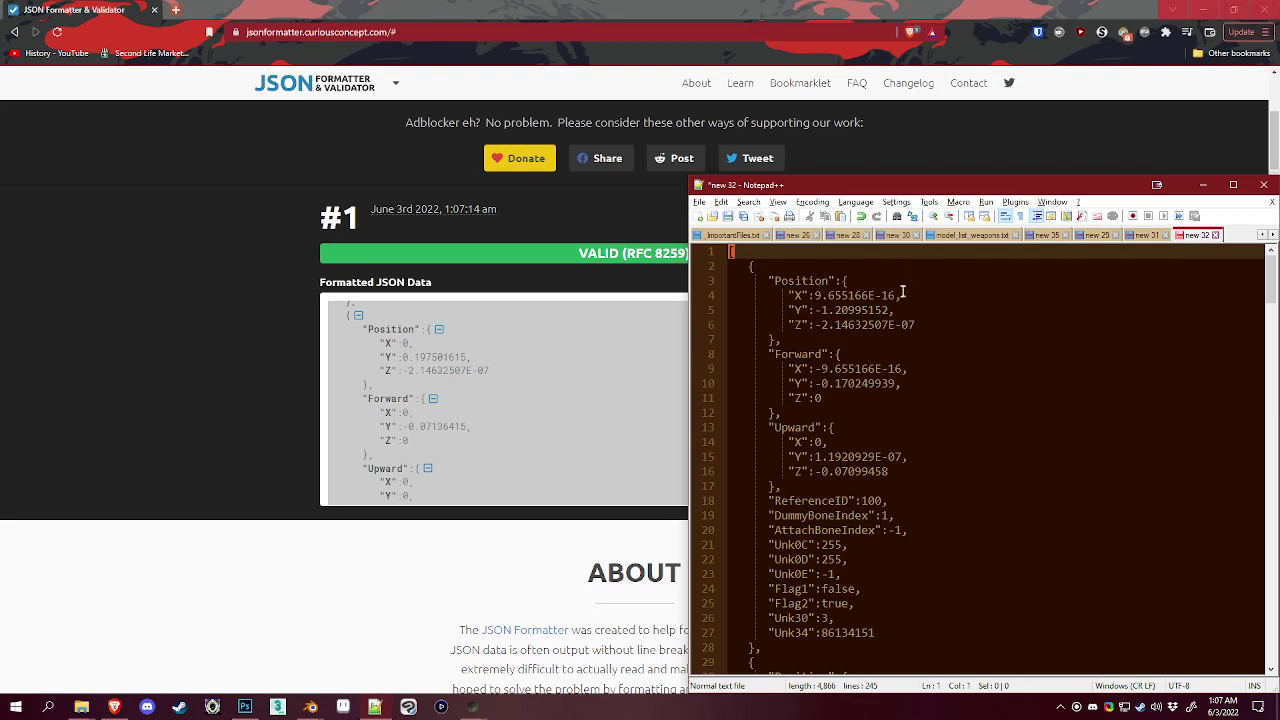
Step: Examine the first dummy's Position Y value and its ReferenceID in the pasted JSON
drag(891, 310, 818, 311)
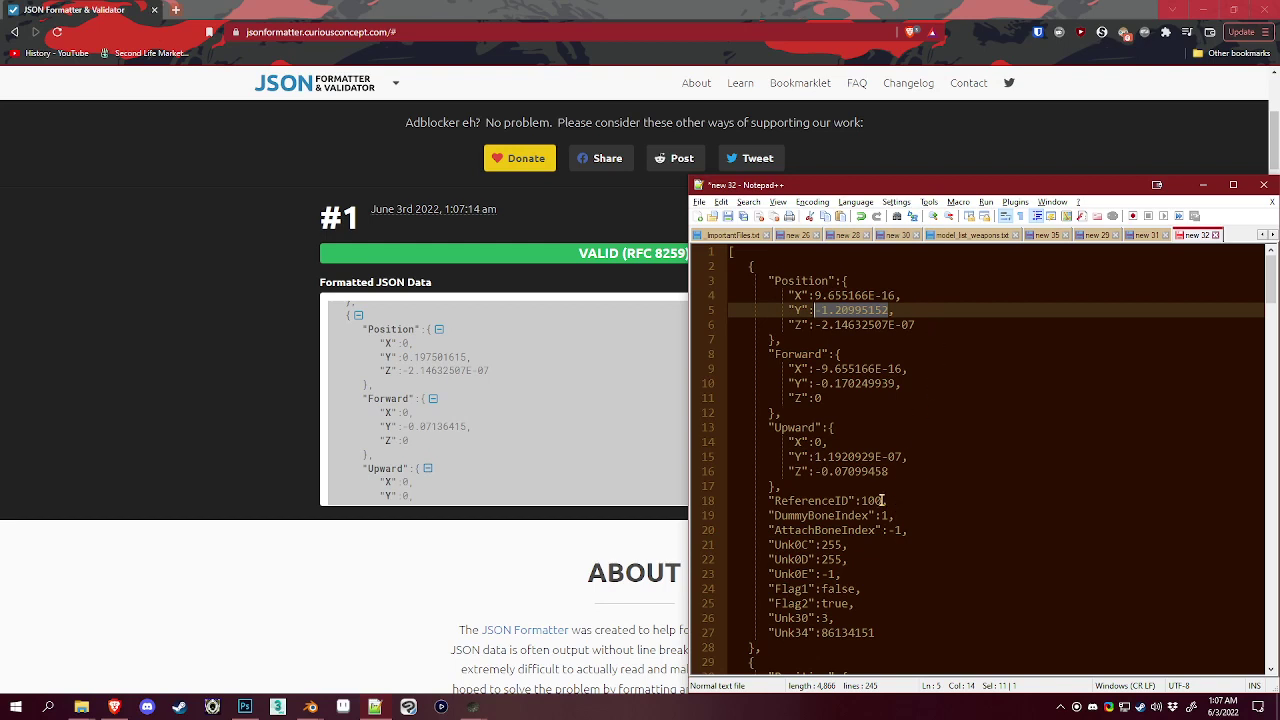
drag(882, 500, 867, 501)
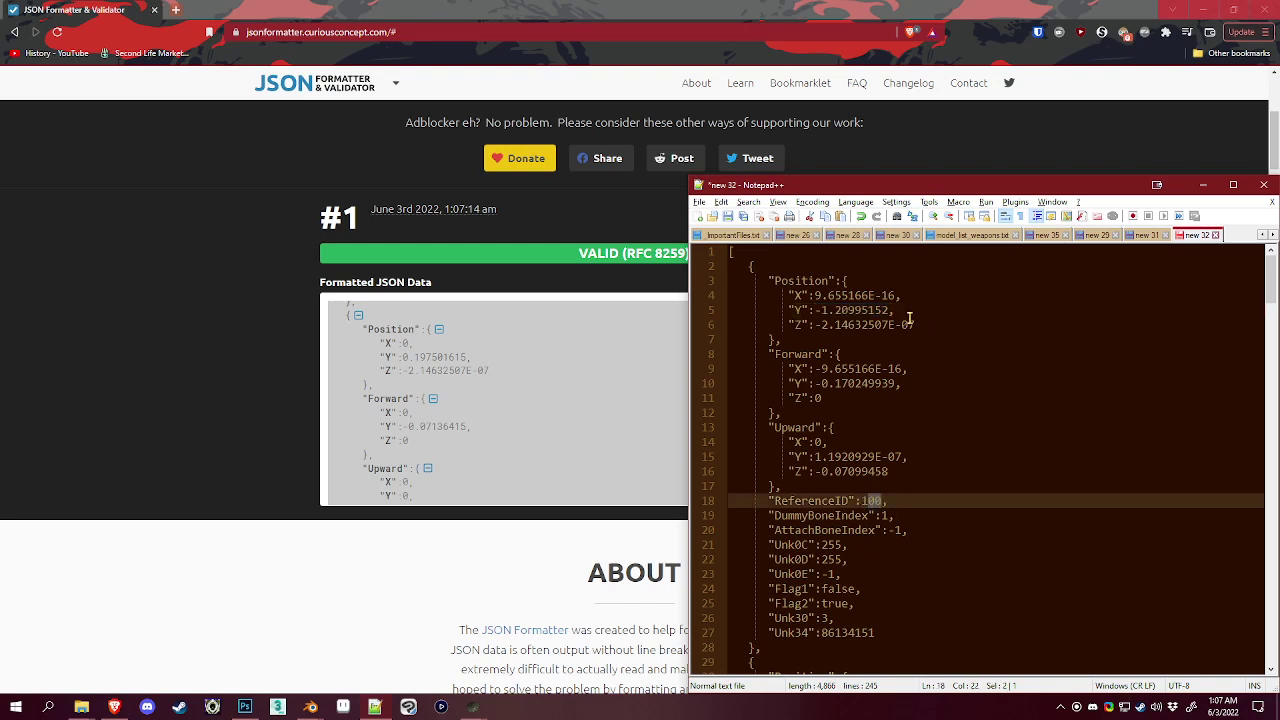
drag(893, 310, 811, 313)
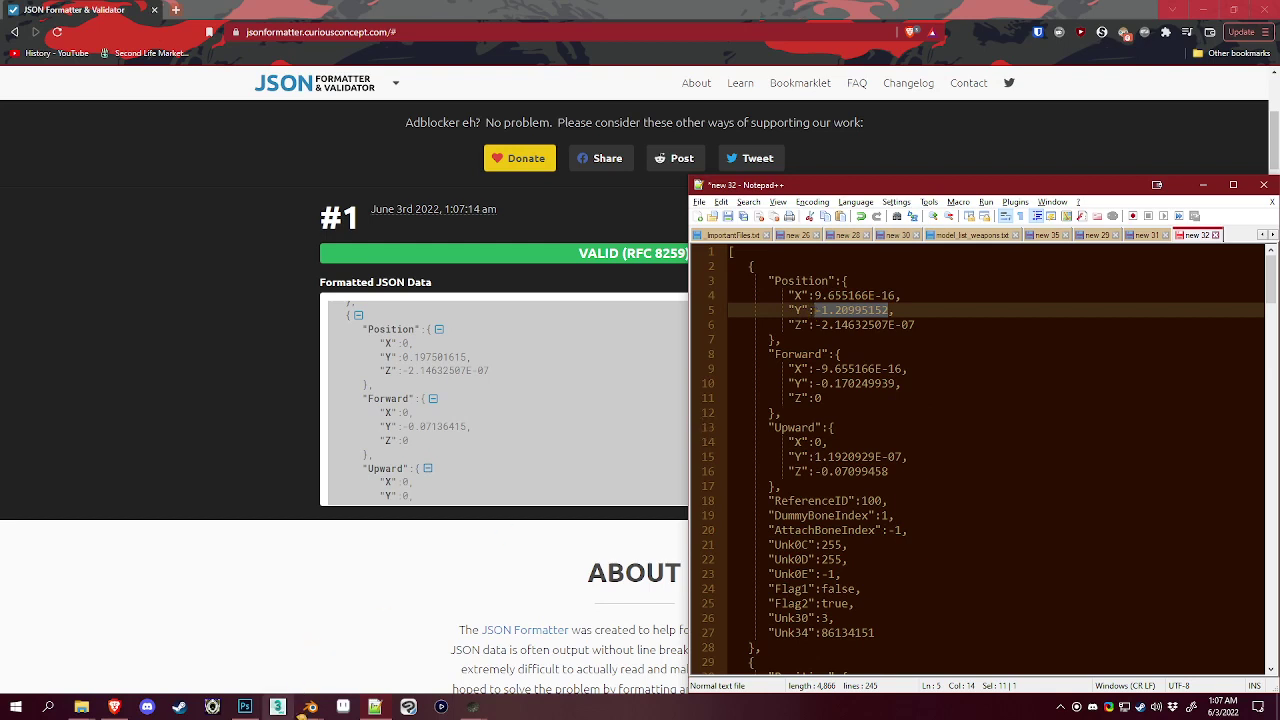
Step: Switch to Blender, import WP_A_0621.smd from the Helphen's Steeple folder and view the sword from the side
click(310, 706)
click(357, 627)
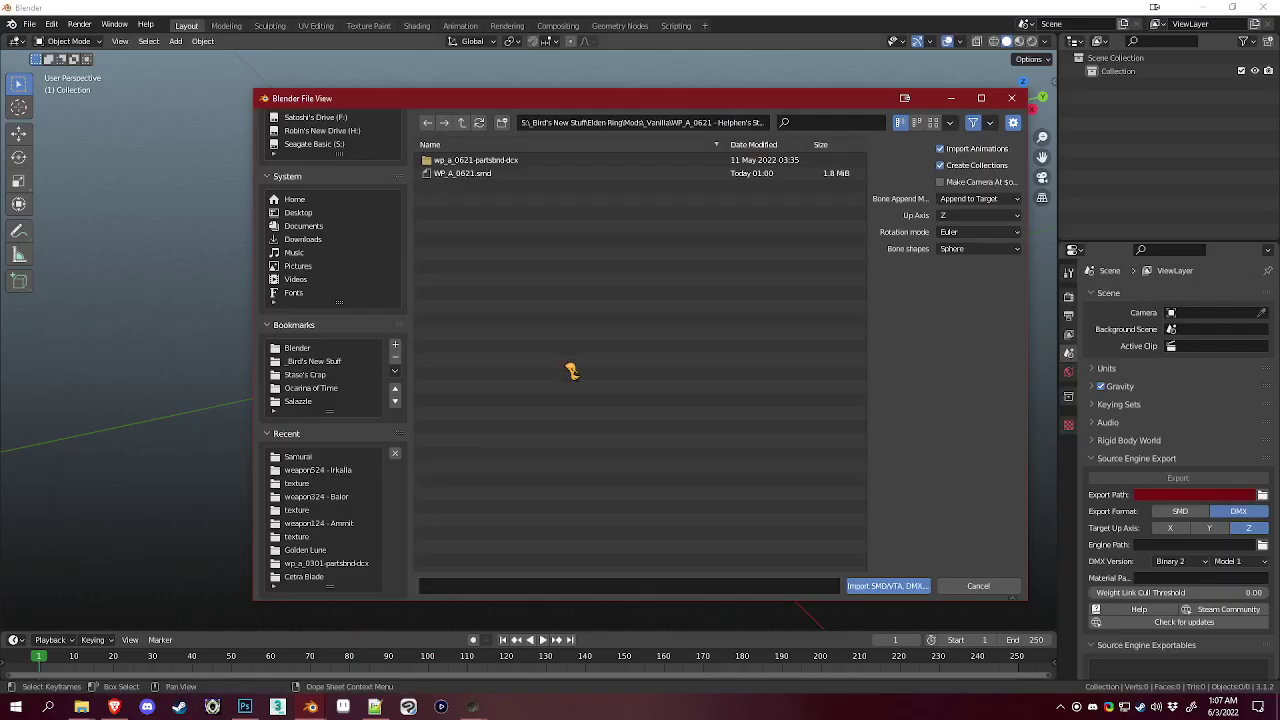
drag(500, 100, 459, 51)
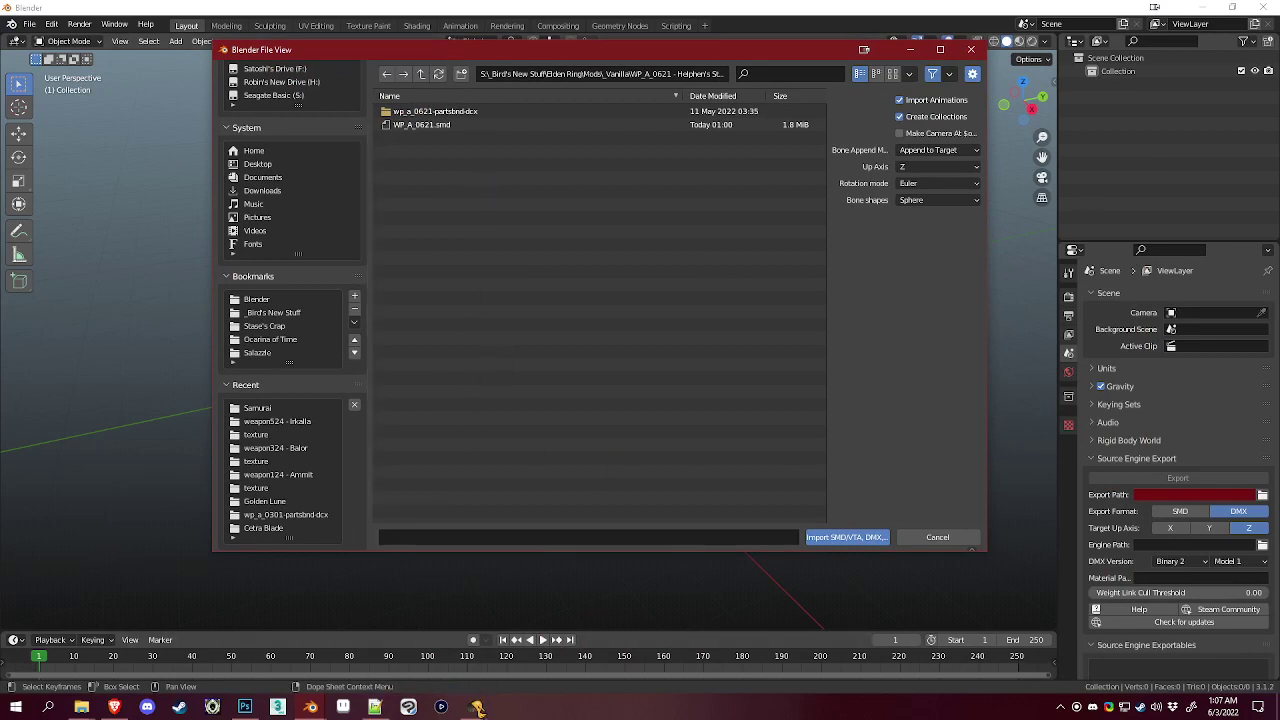
mouse_move(473, 706)
click(452, 650)
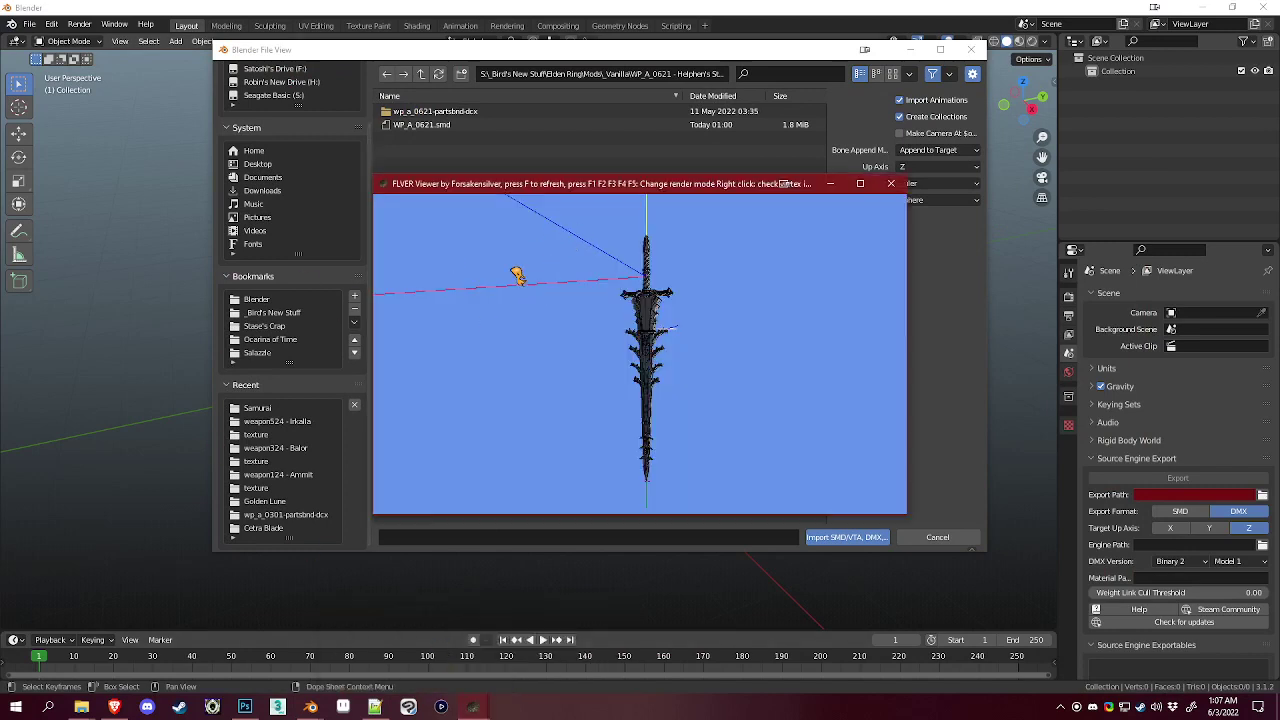
click(494, 152)
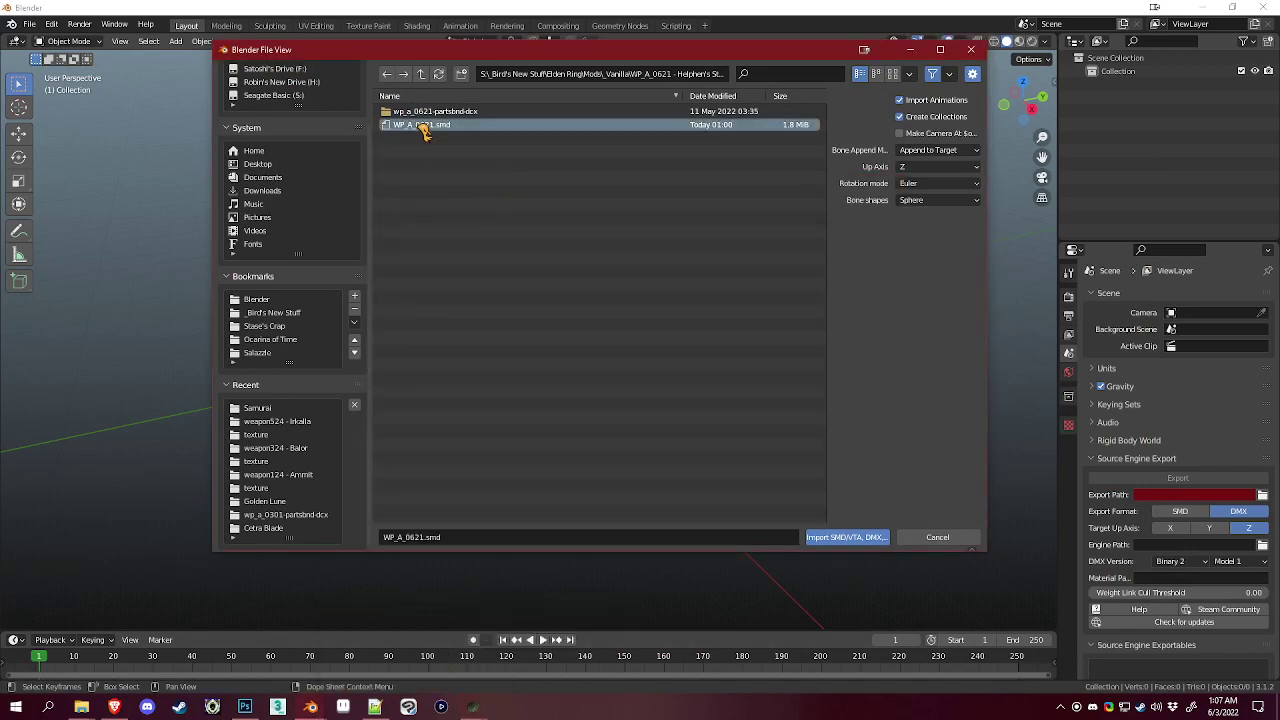
double_click(433, 128)
scroll(512, 304, up, 6)
click(430, 252)
middle_drag(430, 252, 771, 383)
scroll(667, 415, up, 3)
scroll(714, 391, up, 4)
scroll(634, 354, down, 5)
scroll(771, 418, up, 2)
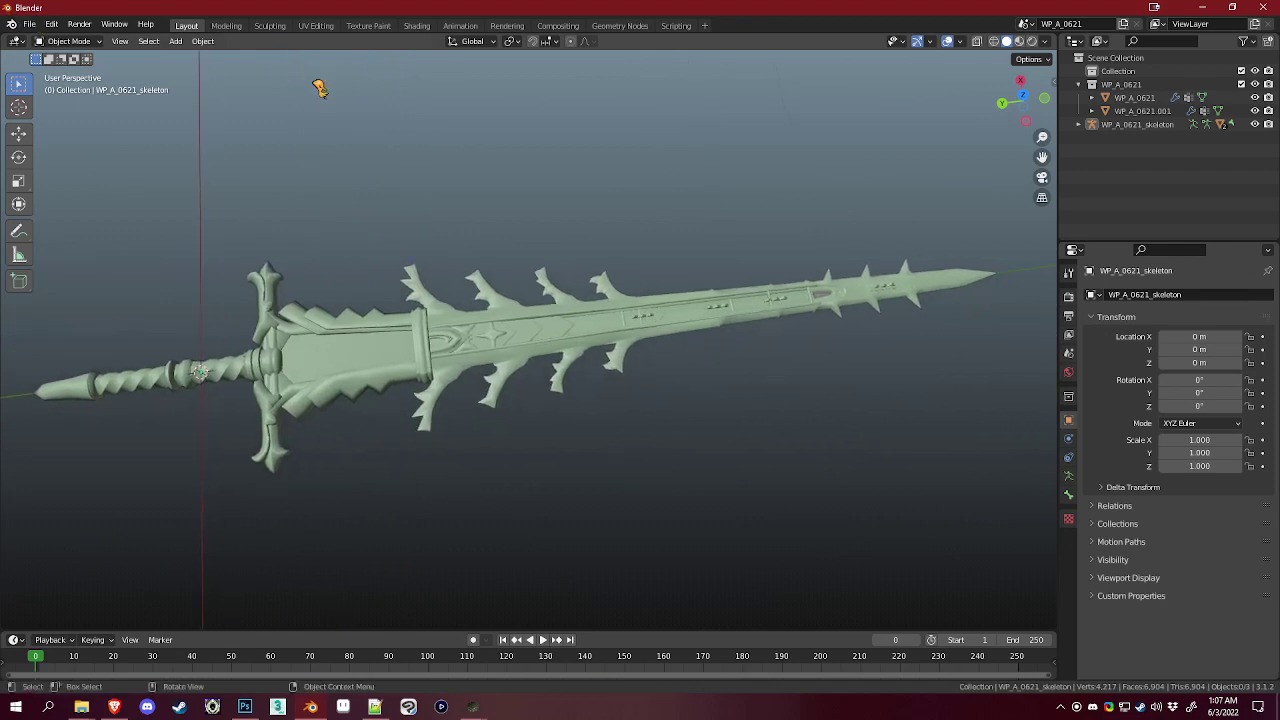
Step: Add a new armature to the WP_A_0621 collection
click(1121, 84)
click(177, 44)
click(226, 168)
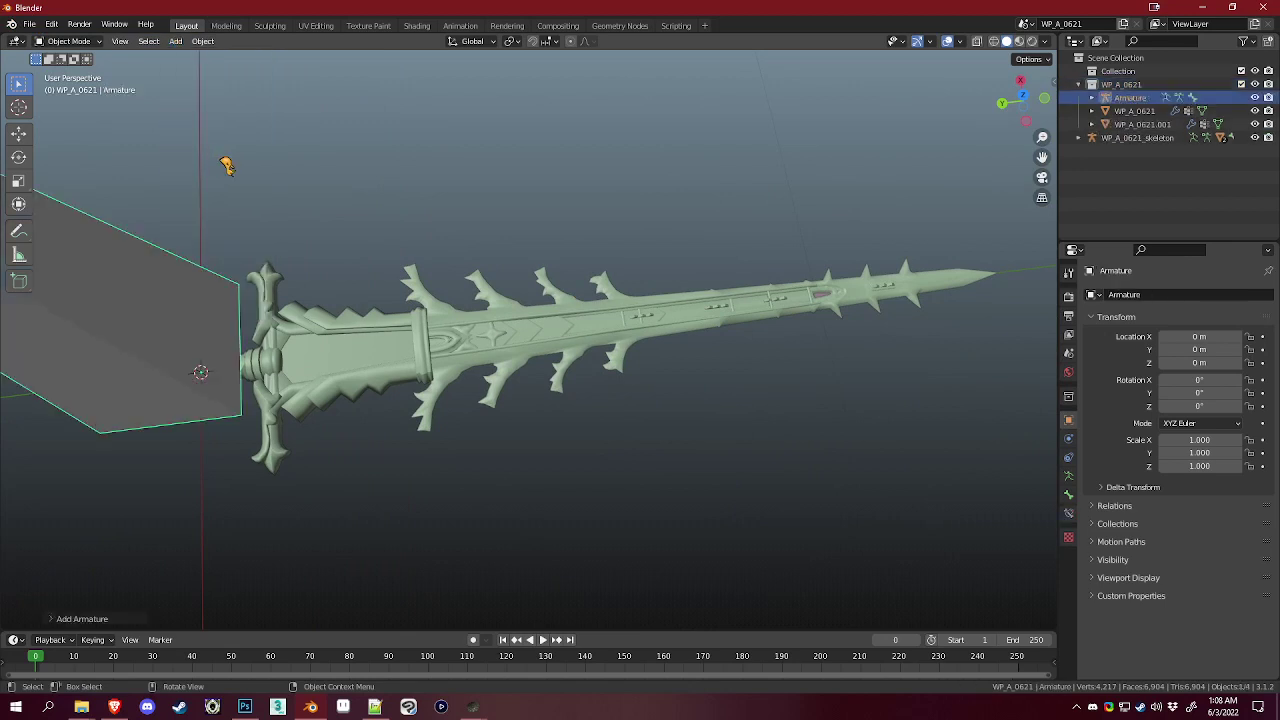
Step: Shorten the new armature's bone in Edit Mode by lowering its tip along Z to about 0.14 m, and select the whole bone
scroll(340, 220, down, 4)
middle_drag(358, 243, 335, 212)
click(25, 137)
shift+middle_drag(357, 168, 430, 217)
scroll(430, 217, down, 2)
key(Tab)
scroll(516, 207, up, 2)
middle_drag(473, 119, 521, 200)
click(18, 133)
middle_drag(400, 116, 438, 110)
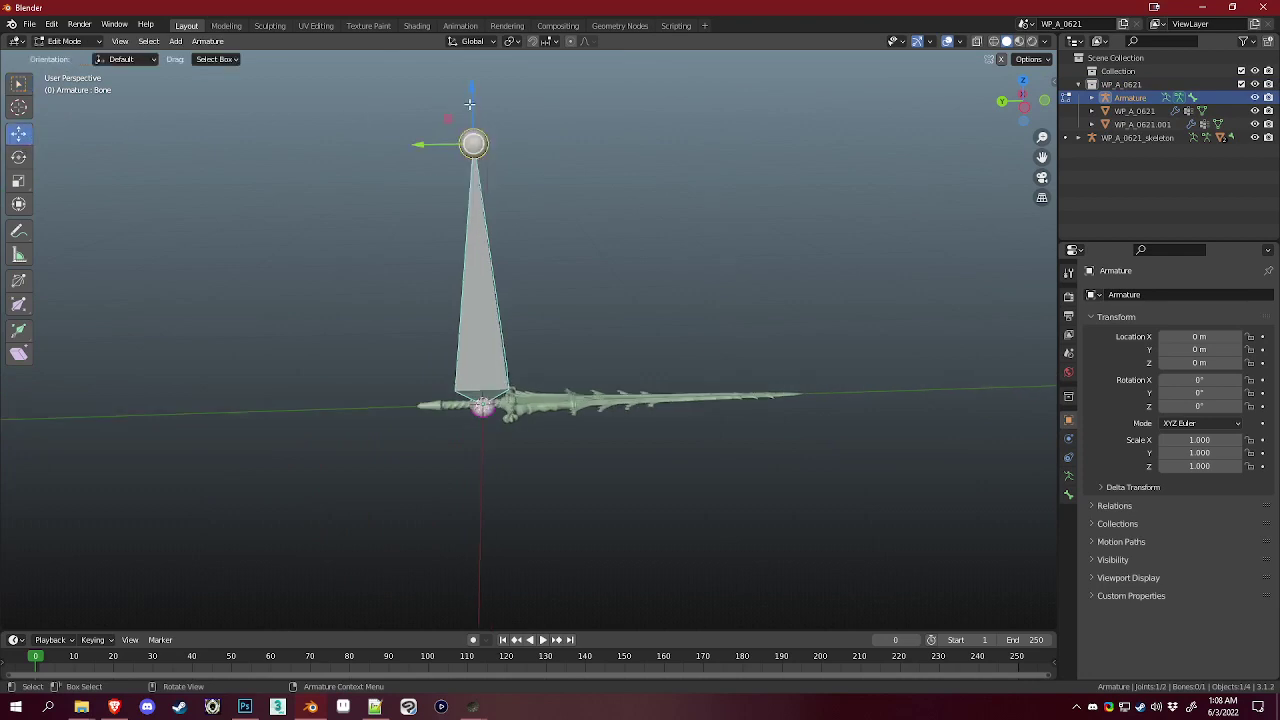
drag(471, 101, 474, 322)
scroll(506, 340, up, 5)
shift+middle_drag(567, 296, 608, 206)
scroll(608, 206, up, 2)
click(493, 288)
shift+middle_drag(634, 263, 570, 305)
scroll(570, 305, up, 1)
middle_drag(455, 230, 450, 256)
scroll(450, 256, up, 1)
scroll(449, 256, down, 4)
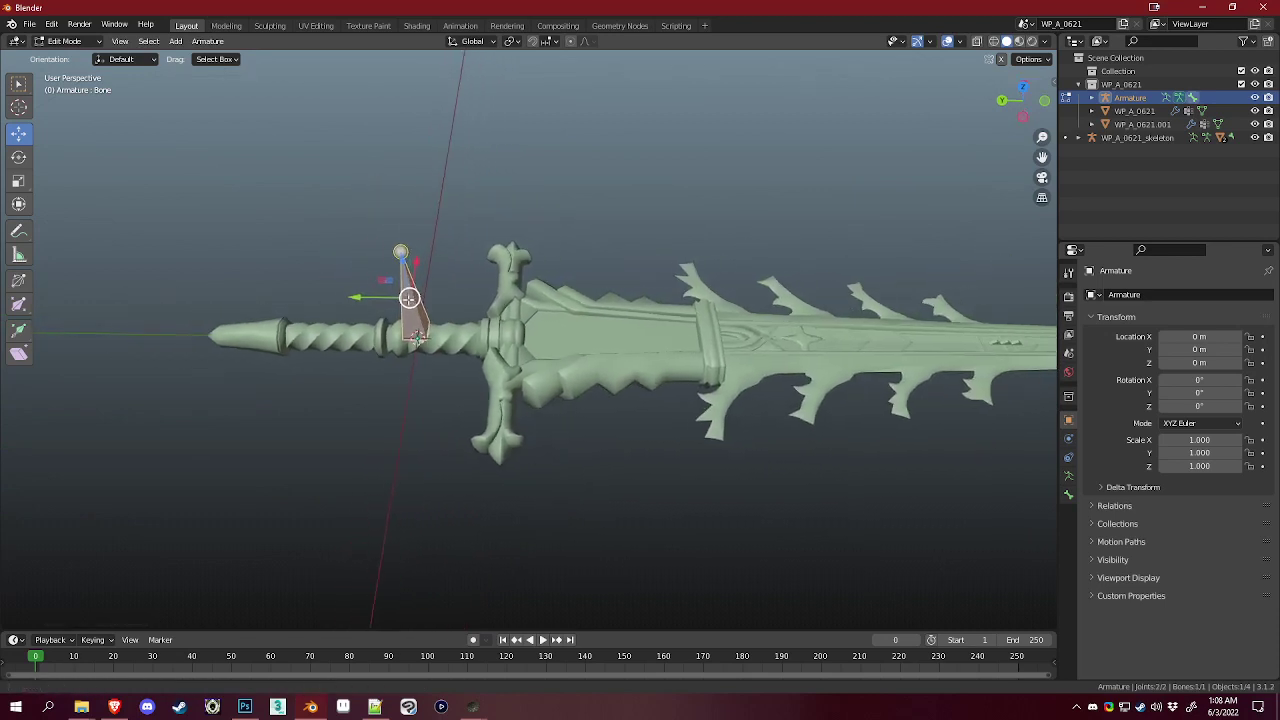
Step: Rename the armature's bone as 100
click(1092, 97)
click(1105, 111)
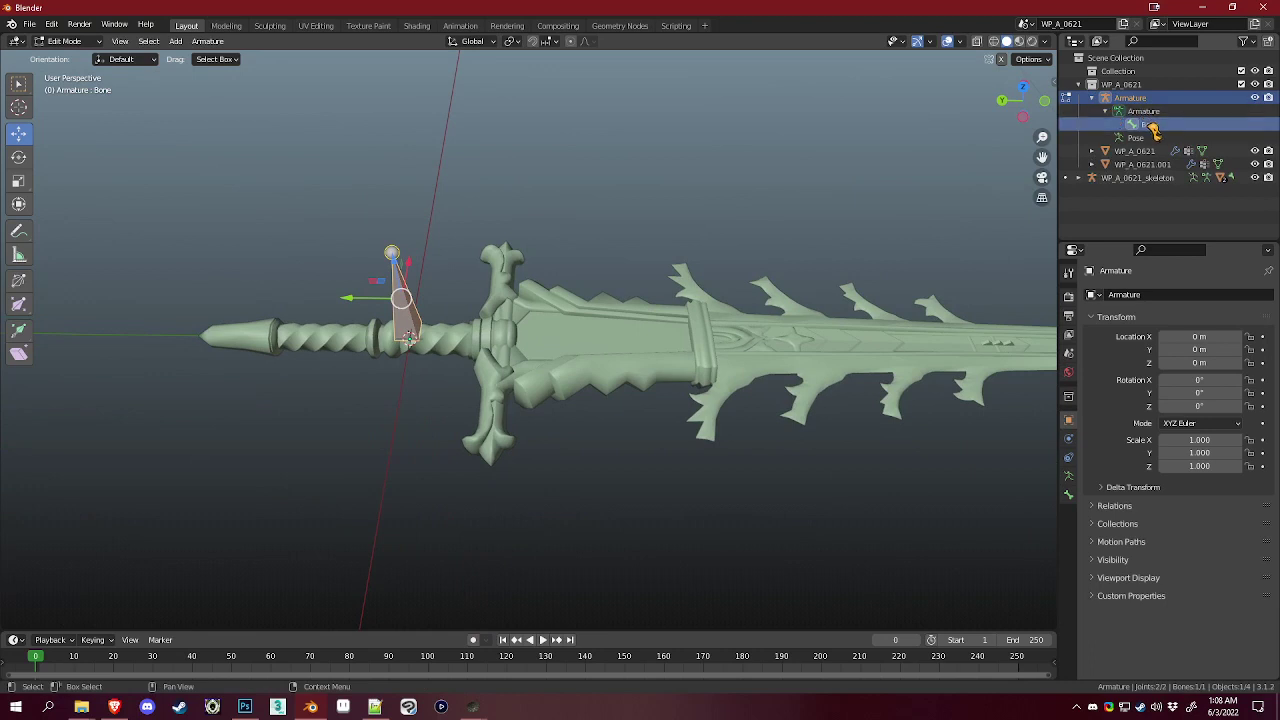
double_click(1147, 124)
text(100)
key(Return)
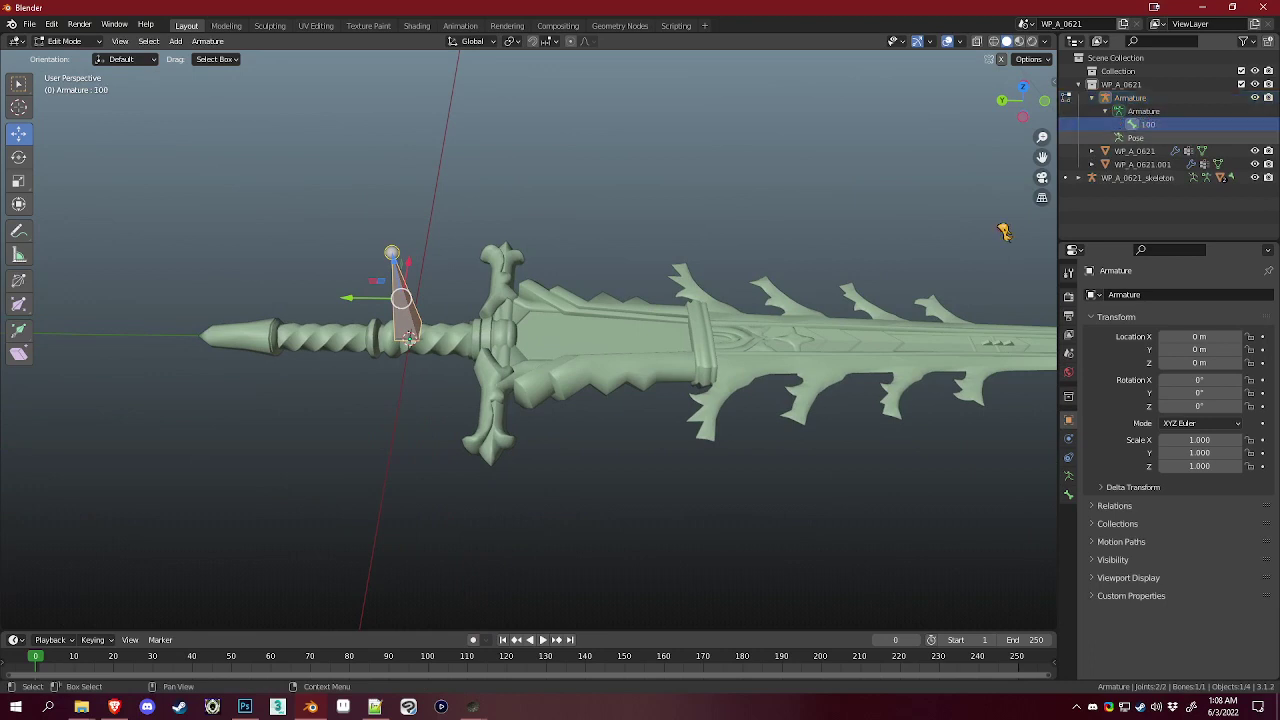
Step: Recheck the ReferenceID 100 entry's Position Y in the JSON and set bone 100's head Y to -1.21 m
click(375, 707)
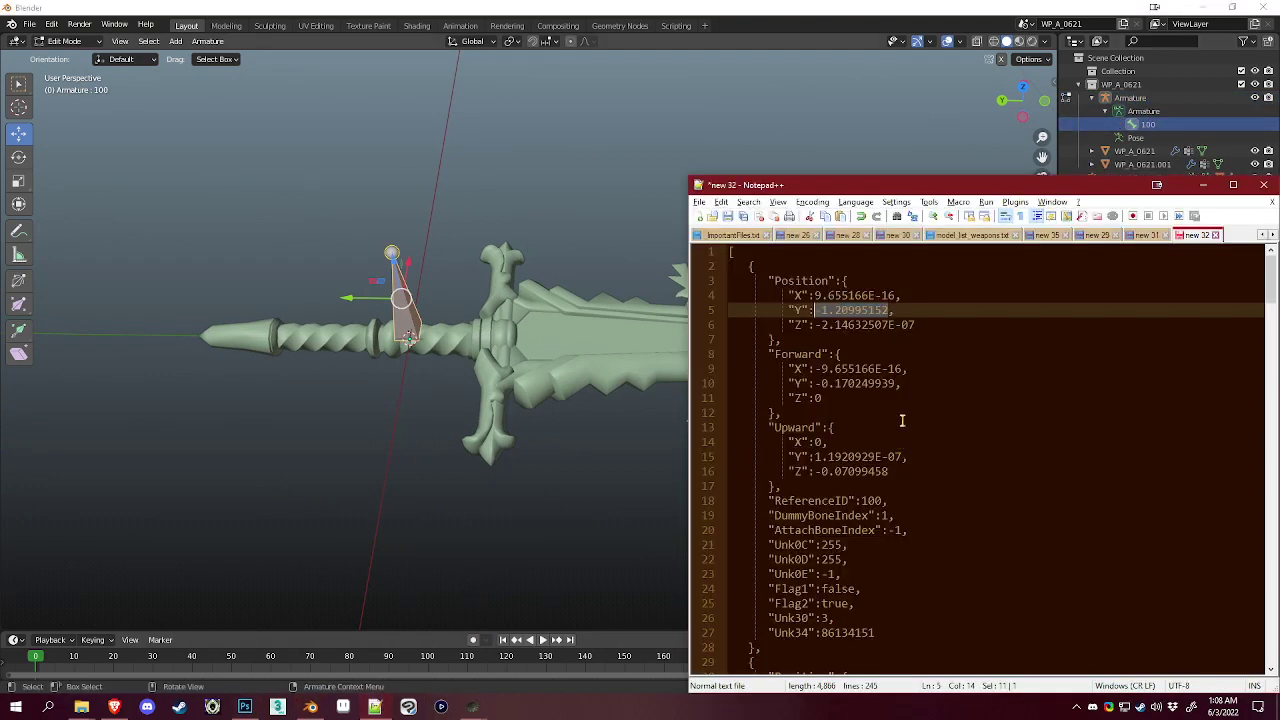
drag(883, 501, 773, 503)
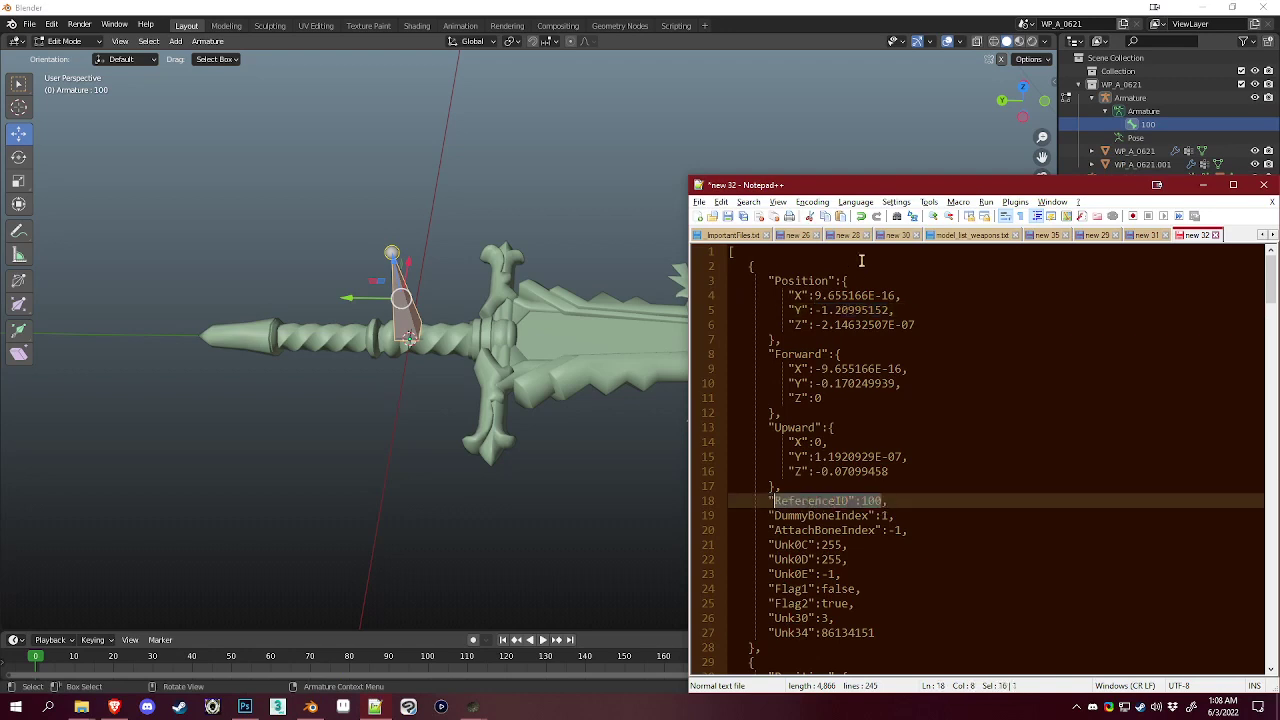
drag(896, 295, 827, 311)
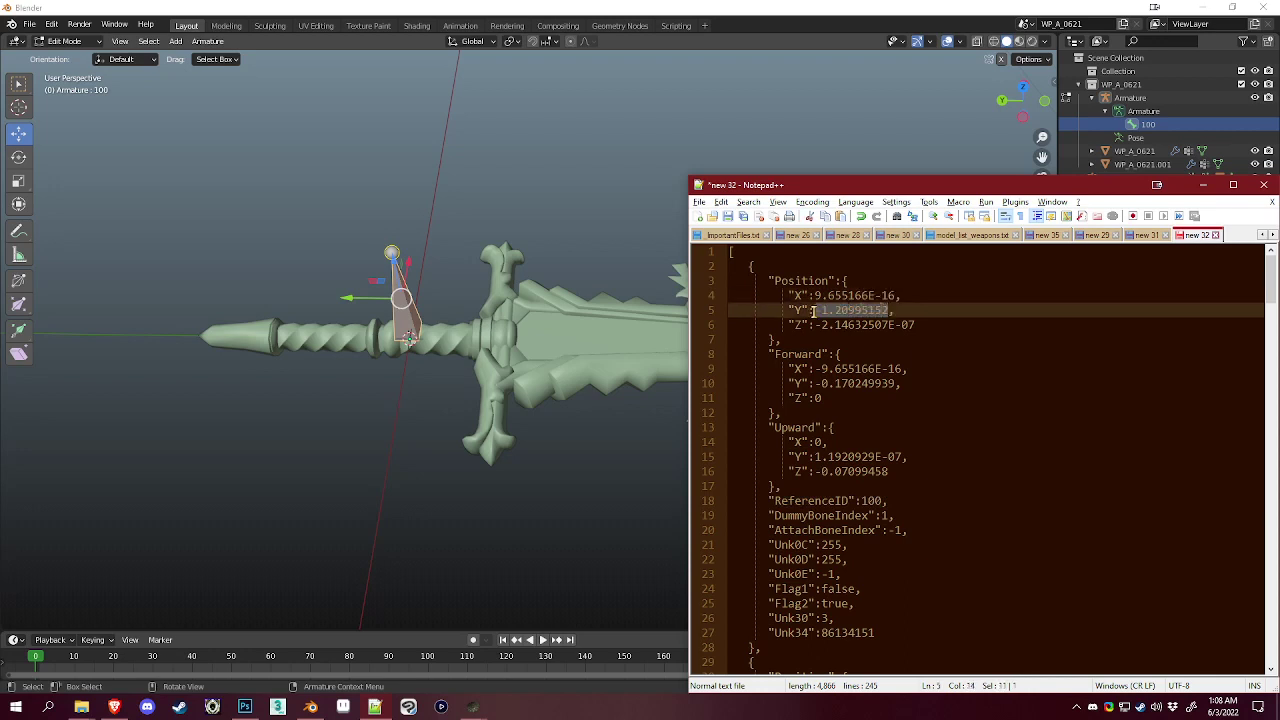
click(749, 6)
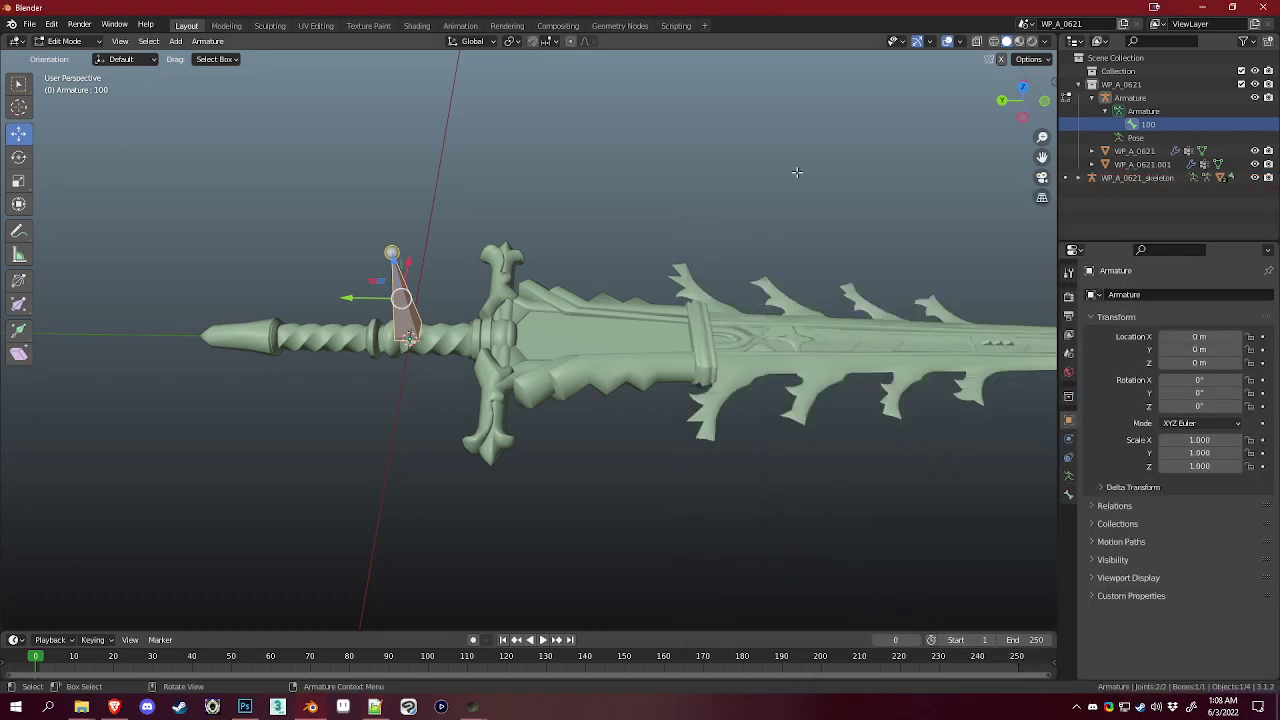
click(1052, 80)
text(-1.21 m)
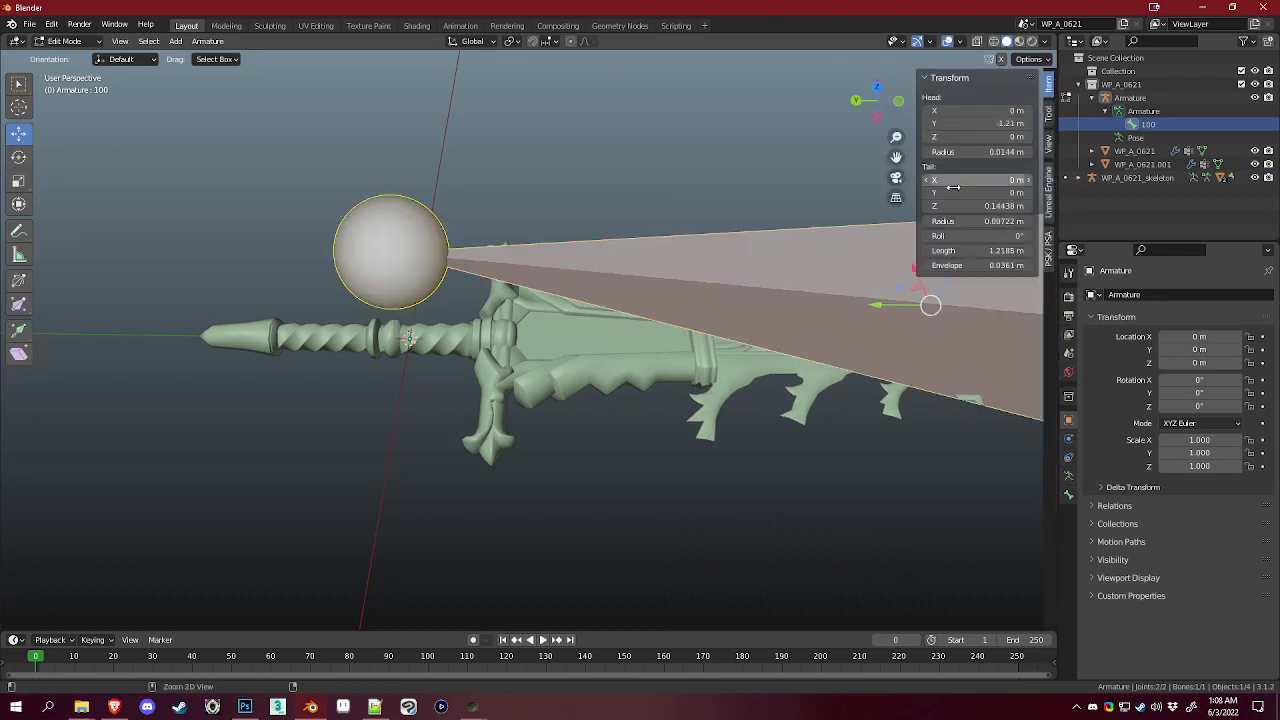
Step: Set bone 100's tail Y to -1.21 m so the bone stands upright near the blade tip
text(-1.21 m)
shift+middle_drag(557, 197, 418, 206)
shift+middle_drag(540, 258, 351, 263)
shift+middle_drag(467, 299, 268, 312)
scroll(268, 312, up, 3)
shift+middle_drag(500, 372, 546, 325)
scroll(590, 350, up, 2)
shift+middle_drag(644, 388, 760, 434)
scroll(704, 442, down, 4)
scroll(697, 471, up, 2)
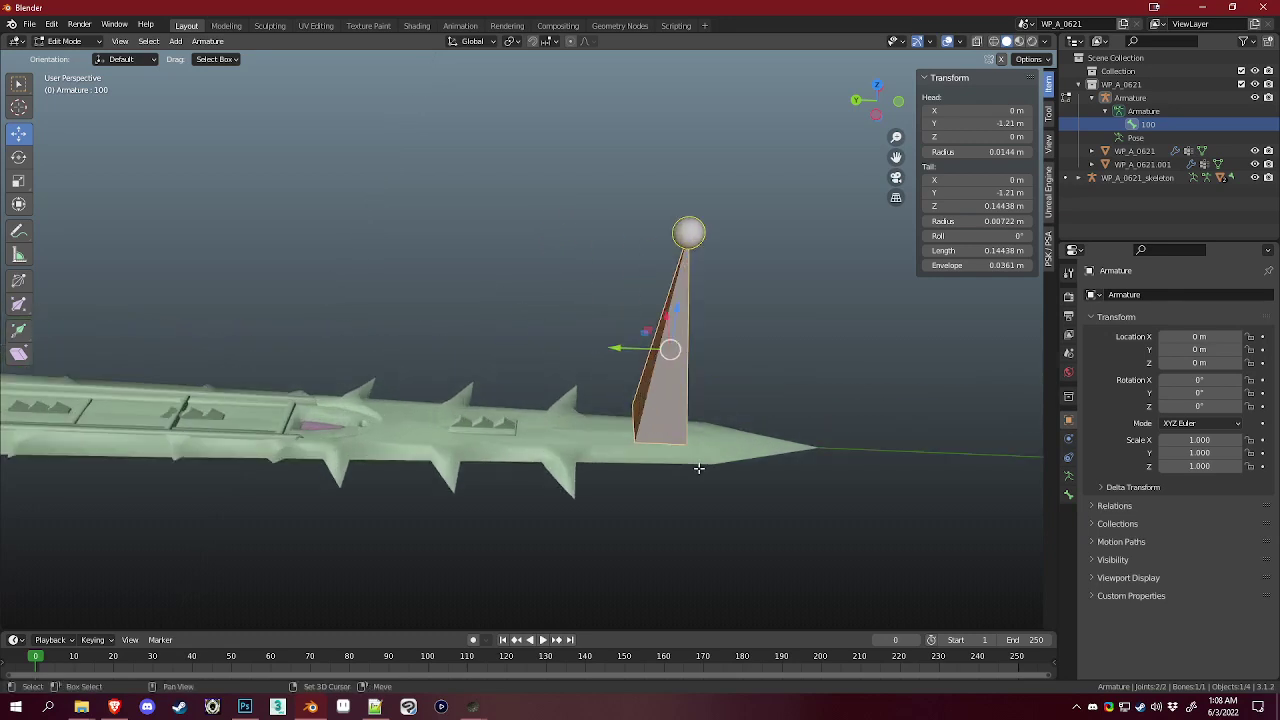
shift+middle_drag(697, 471, 735, 430)
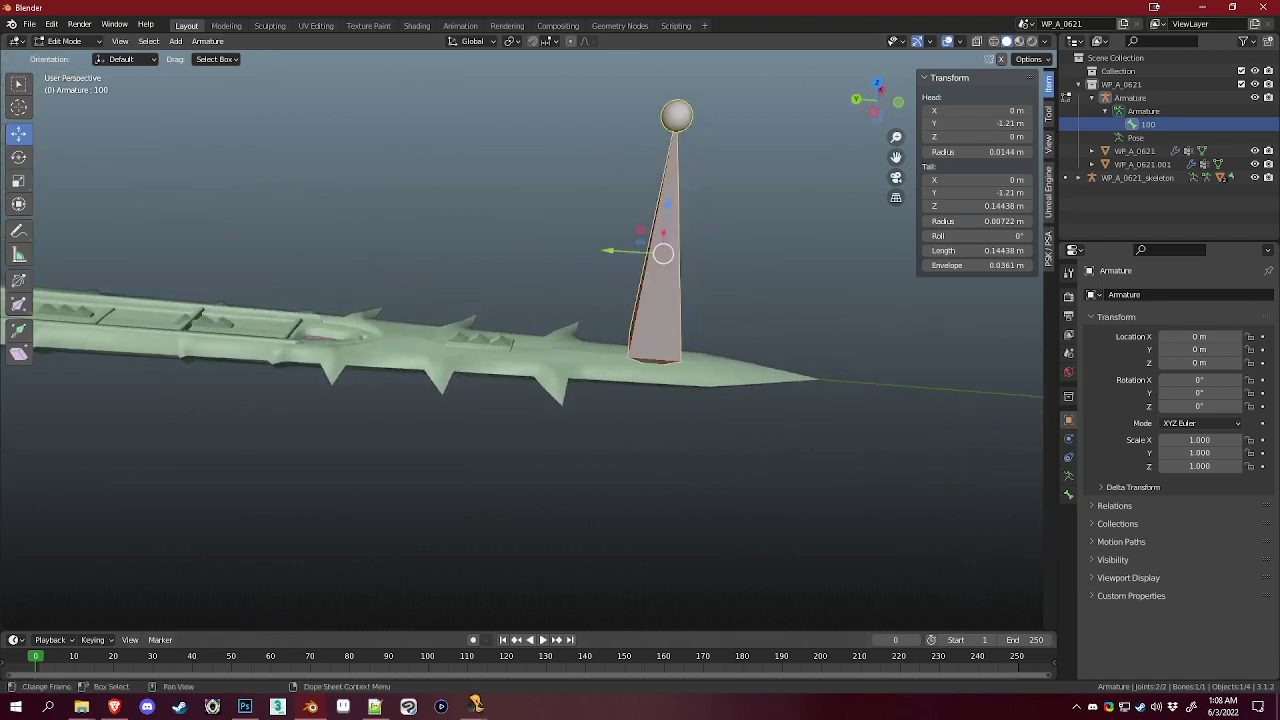
Step: Check the X and Z Position values of the JSON's ReferenceID 100 entry, find the ReferenceID 110 entry, and return to Blender
click(377, 707)
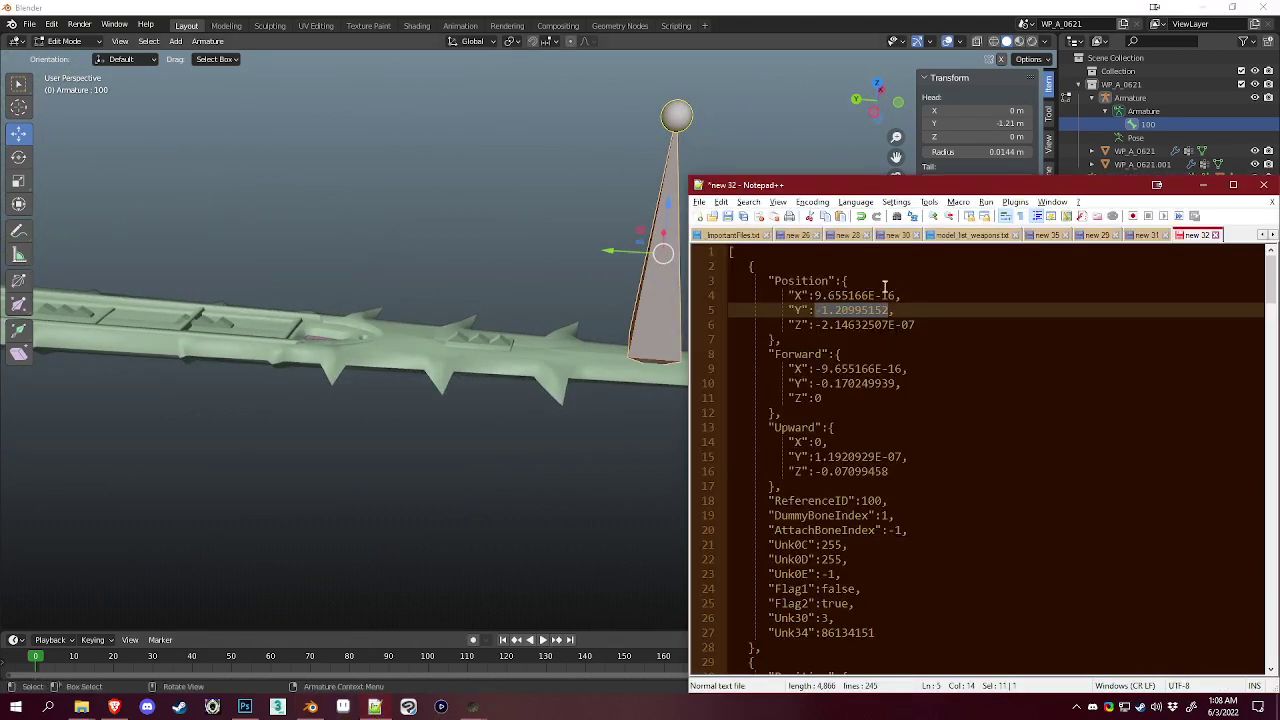
drag(895, 293, 808, 296)
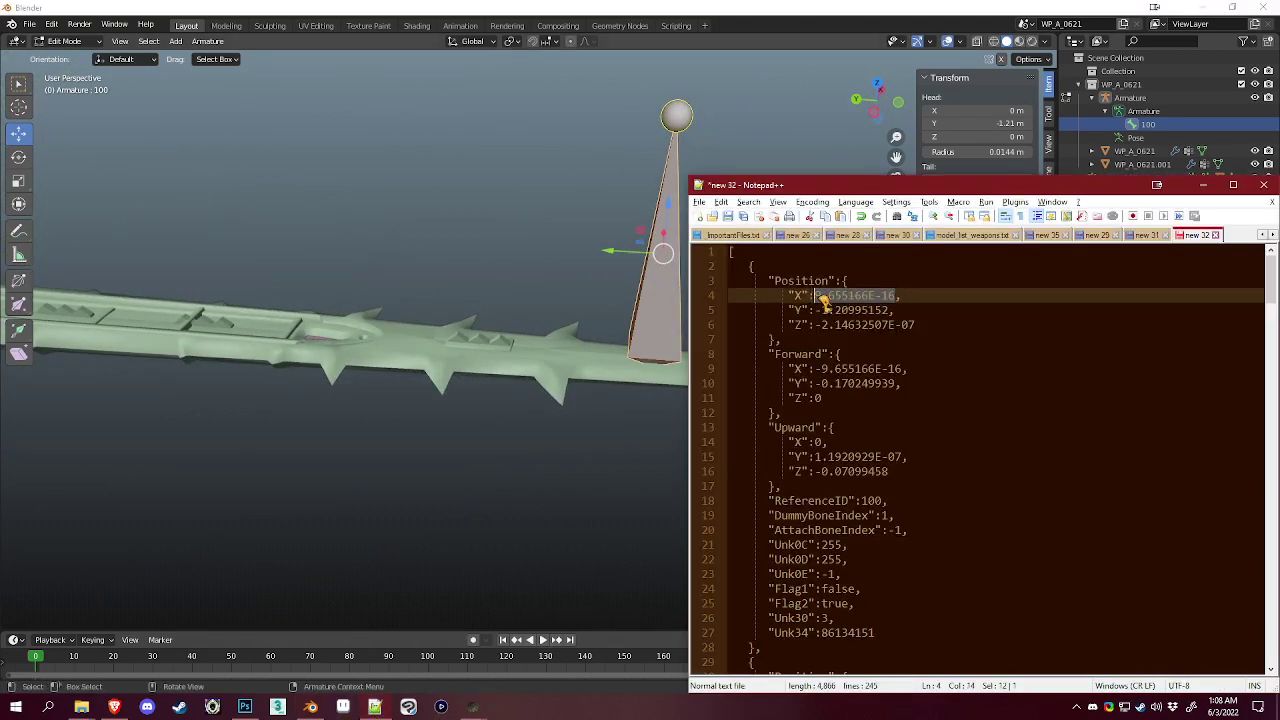
click(914, 325)
scroll(920, 405, down, 9)
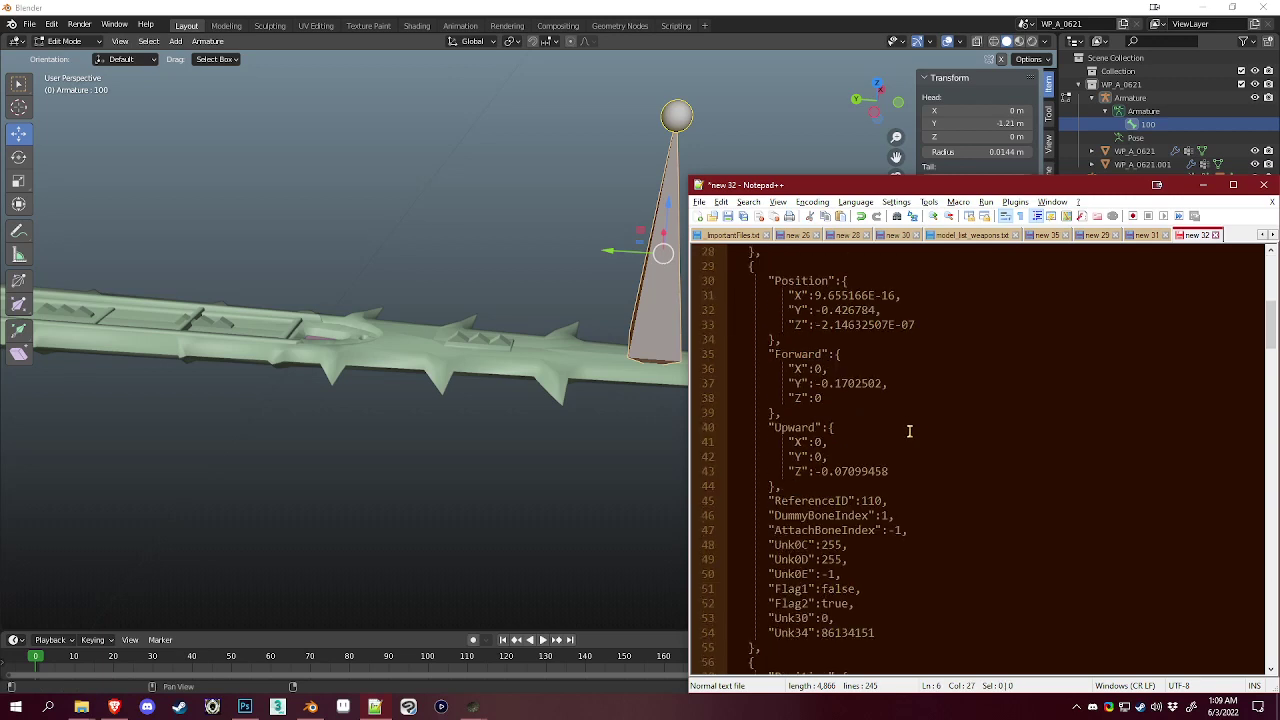
click(645, 10)
shift+middle_drag(478, 205, 639, 292)
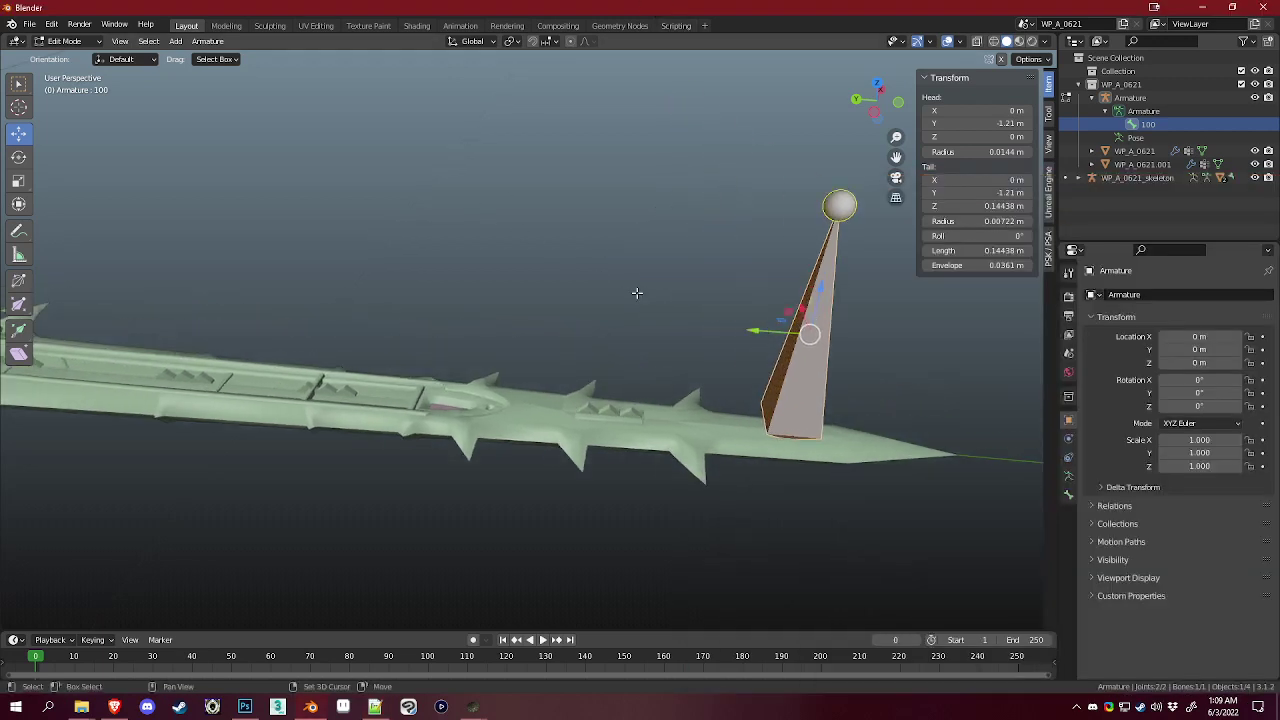
key(shift+d)
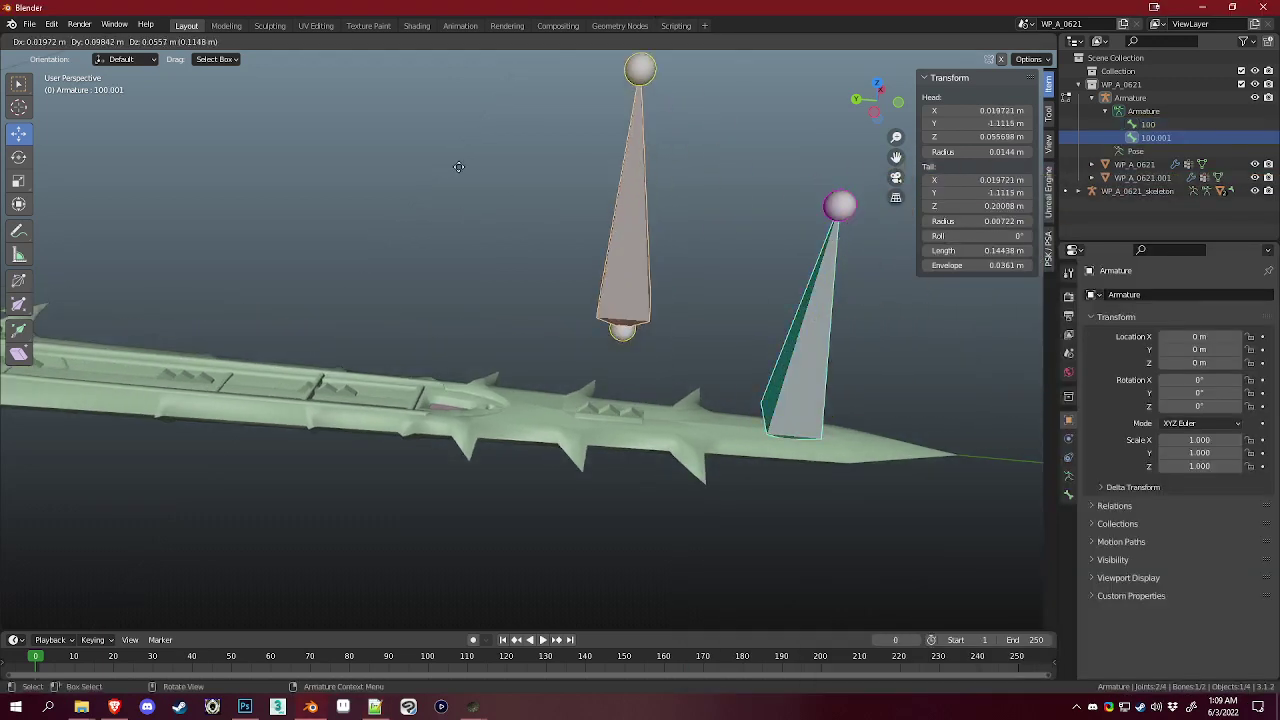
click(459, 165)
key(ctrl+z)
Step: Duplicate bone 100 in place and rename the copy as 110
key(shift+d)
right_click(462, 170)
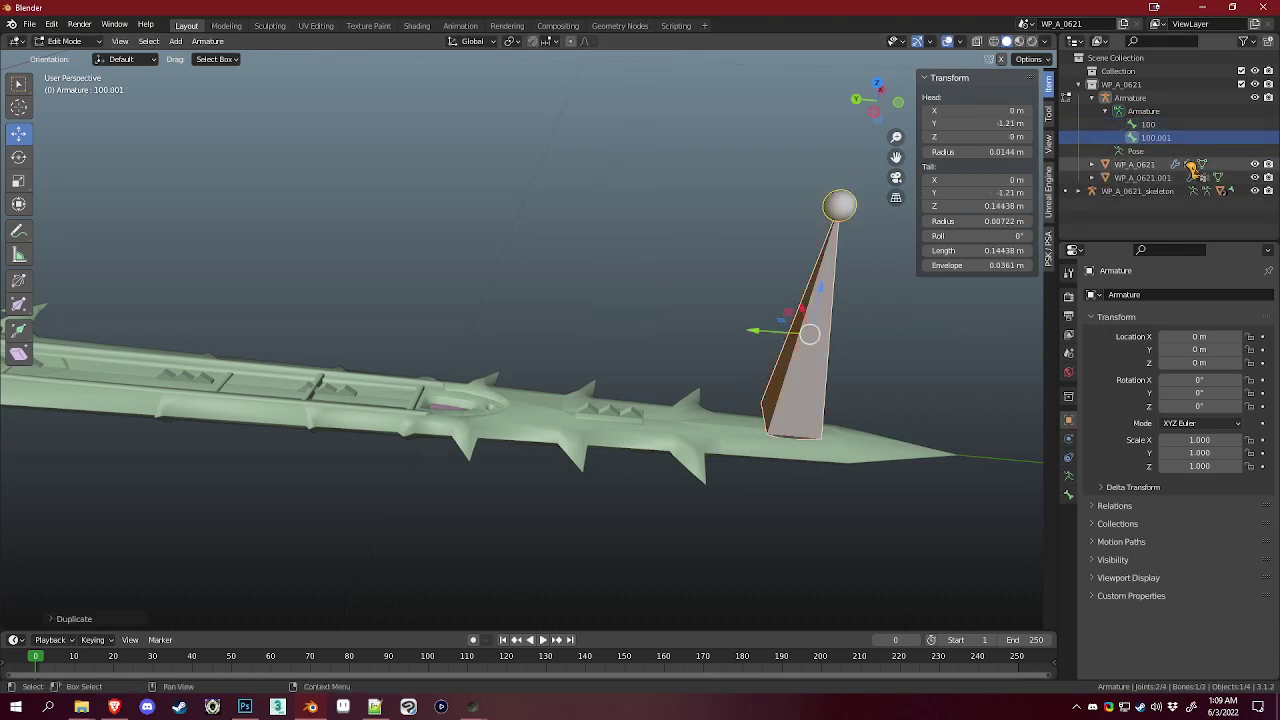
double_click(1179, 138)
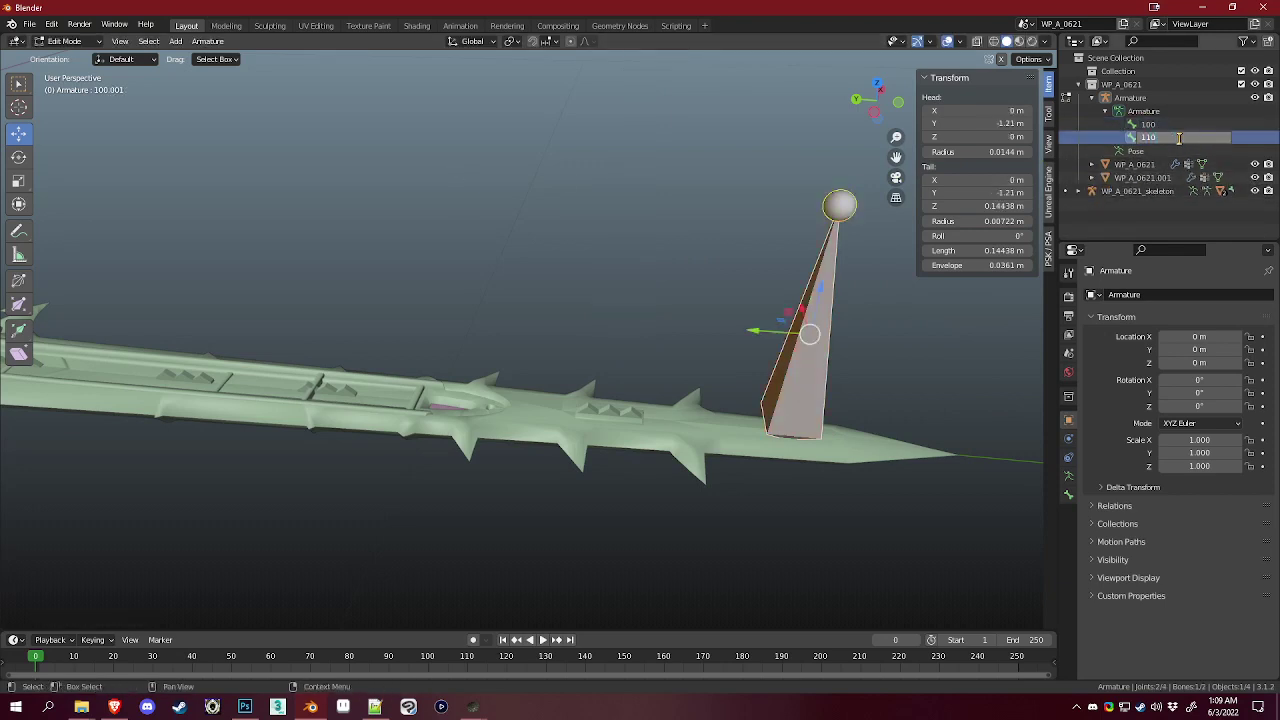
text(110)
key(Return)
Step: Copy Position Y -0.426784 from the ReferenceID 110 entry in Notepad++ and apply it to bone 110's head and tail Y in Blender
click(375, 707)
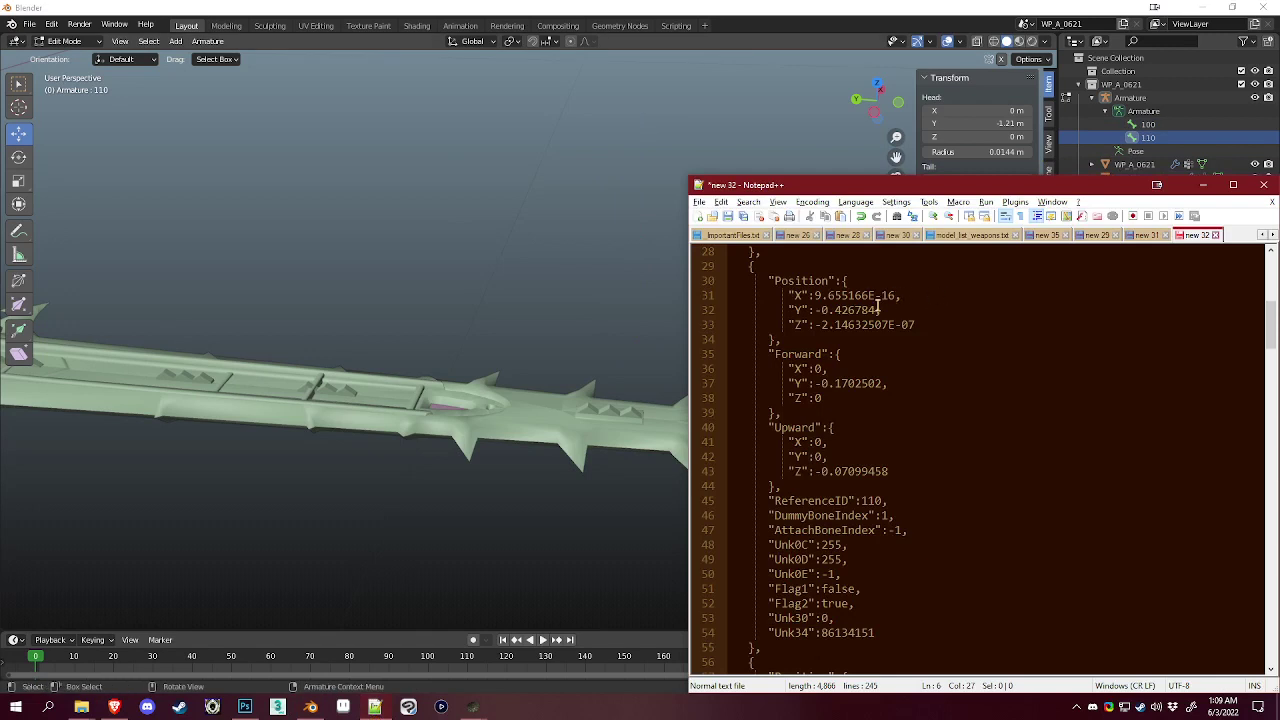
drag(876, 310, 809, 313)
key(ctrl+c)
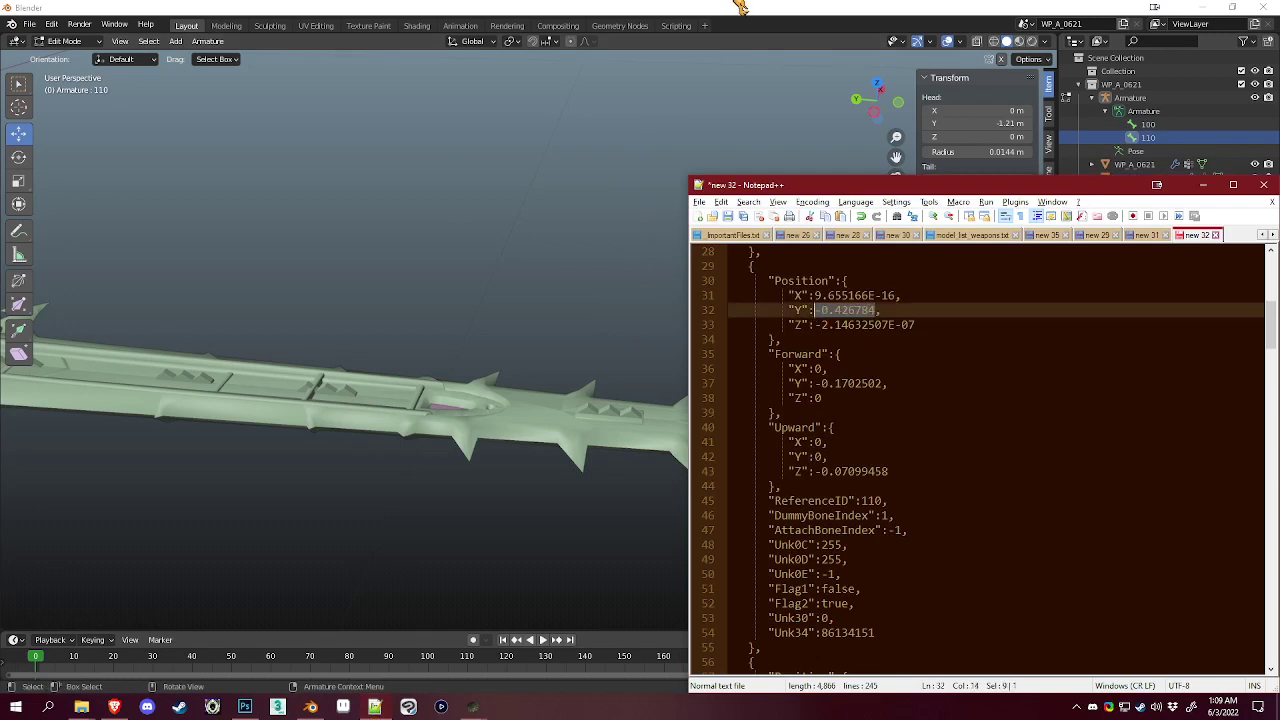
click(740, 6)
key(ctrl+v)
key(ctrl+v)
scroll(480, 232, down, 3)
shift+middle_drag(335, 225, 814, 254)
scroll(430, 274, down, 4)
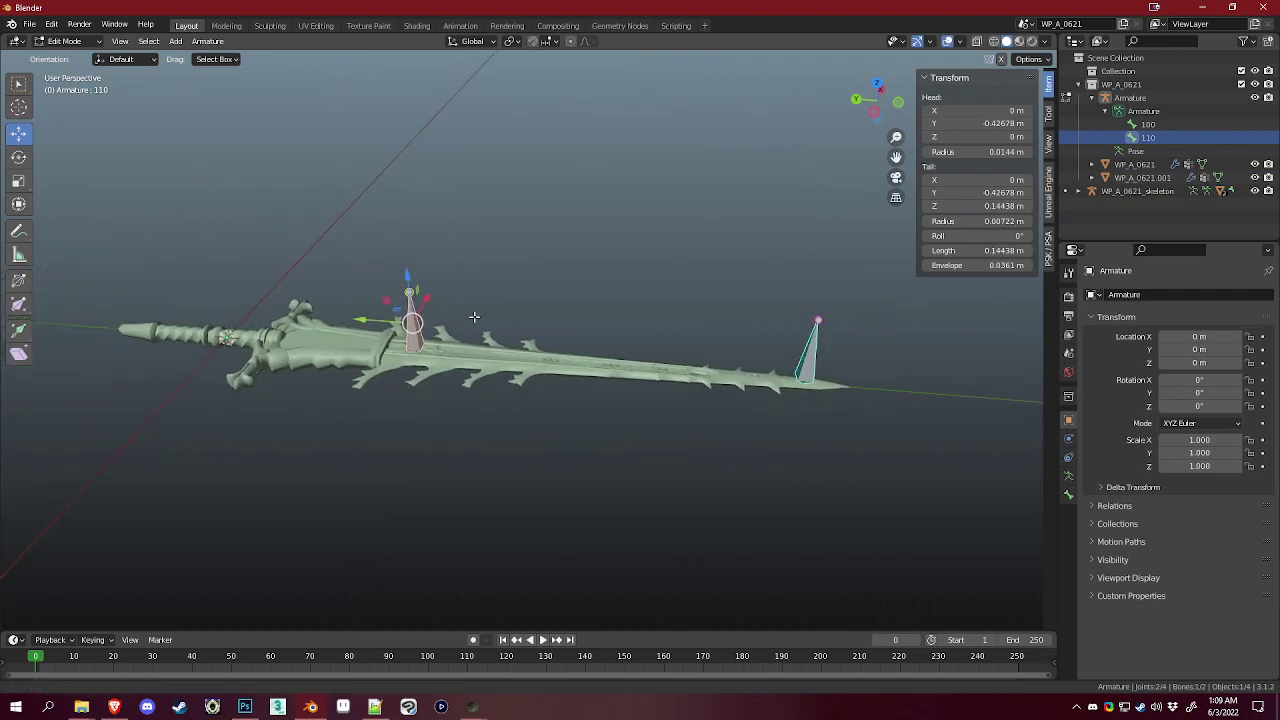
Step: Find the ReferenceID 120 entry in the JSON, duplicate bone 110 in place in Blender, and rename the copy as 120
click(375, 707)
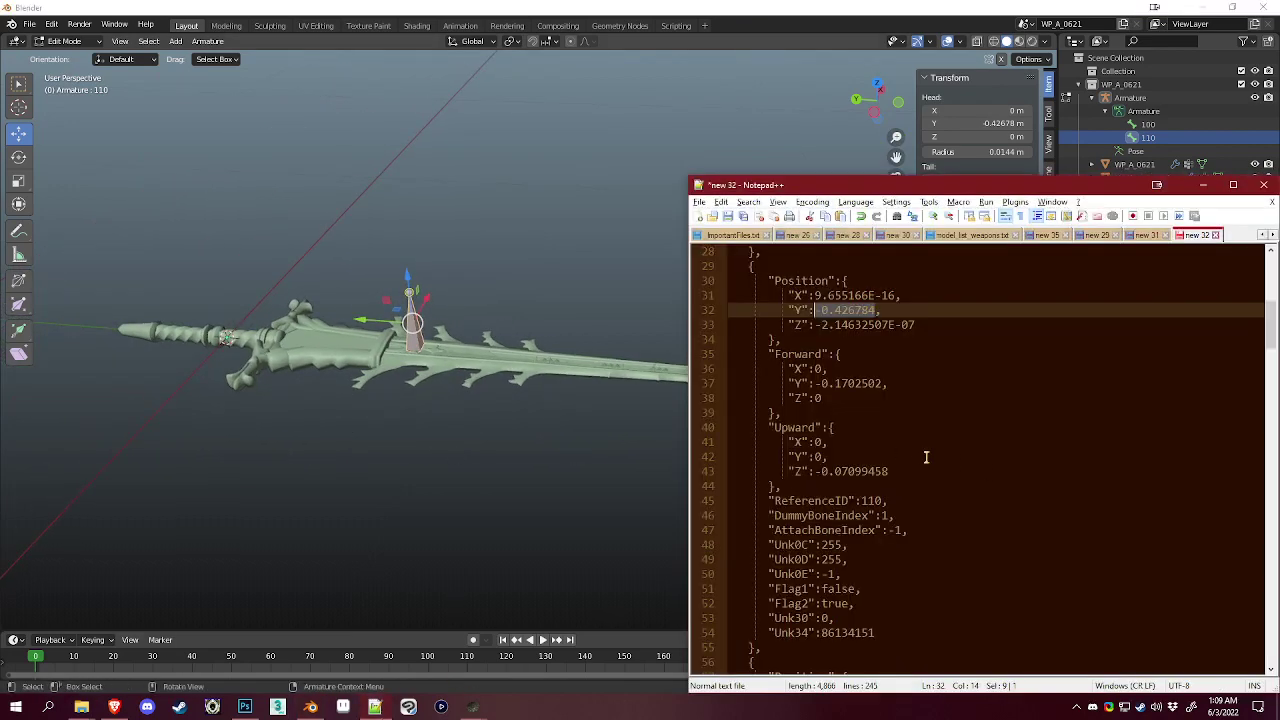
scroll(926, 457, down, 10)
scroll(890, 350, up, 1)
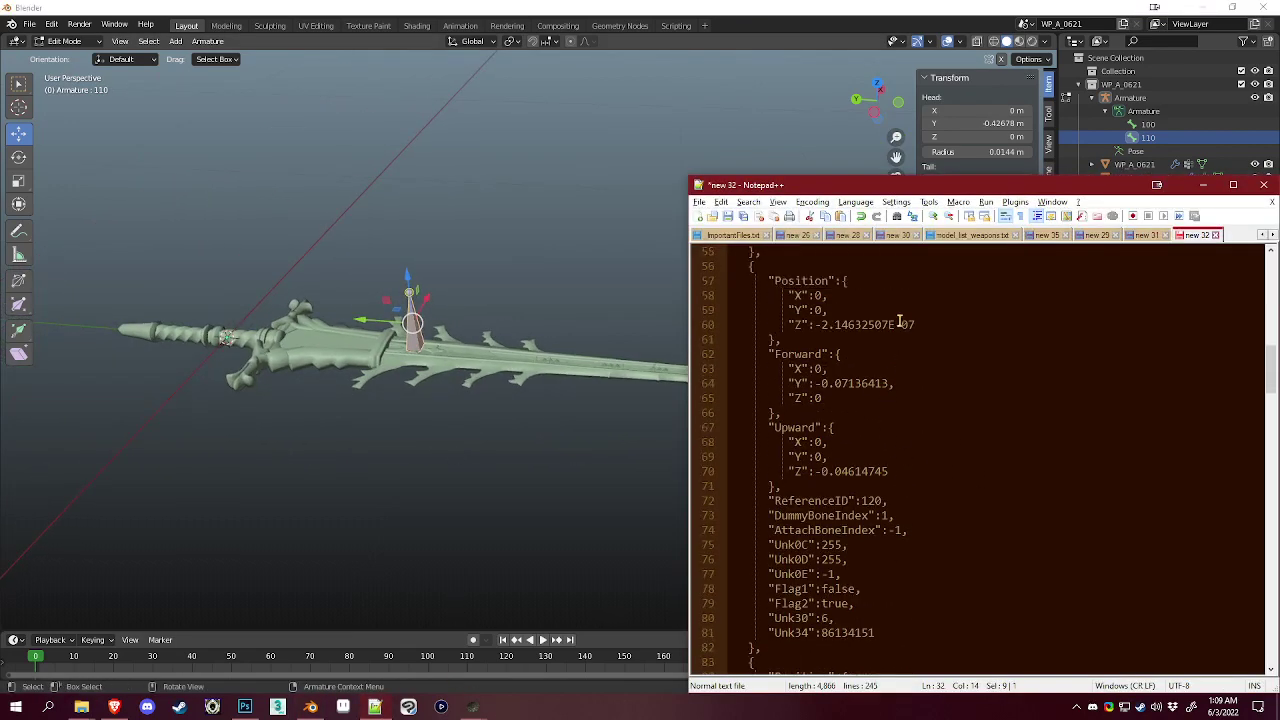
click(728, 7)
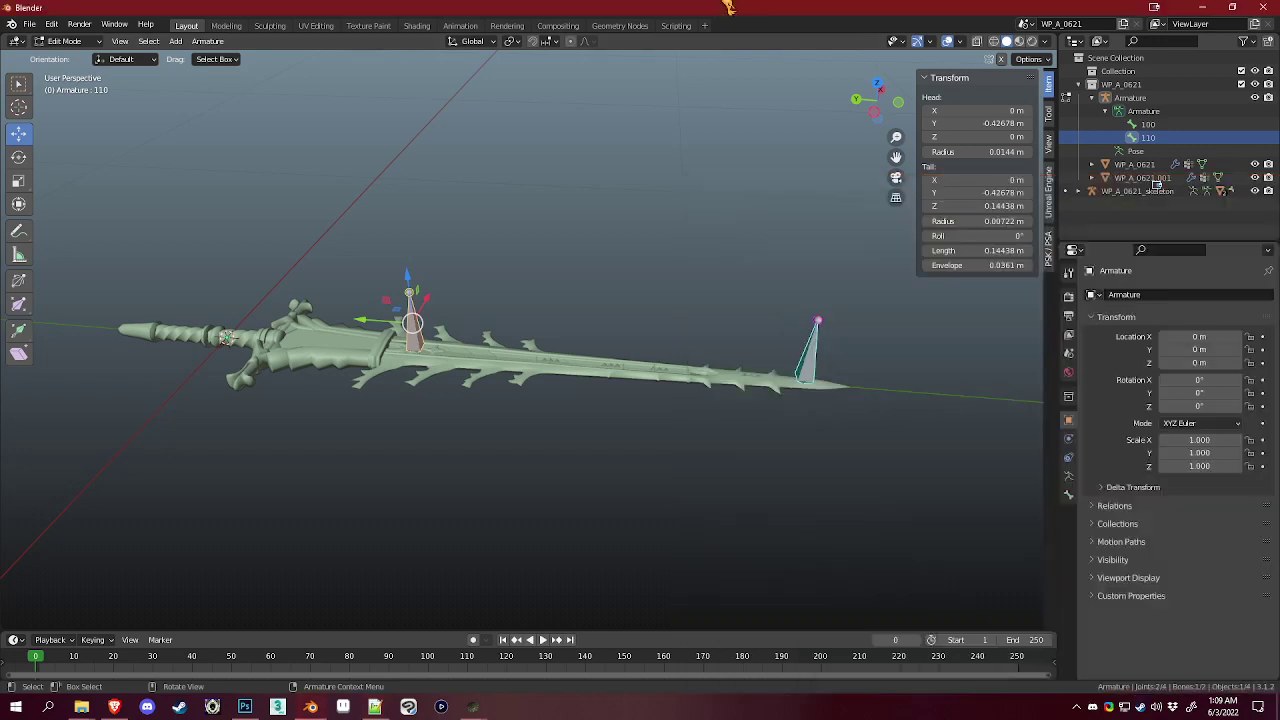
key(shift+d)
right_click(714, 280)
double_click(1186, 151)
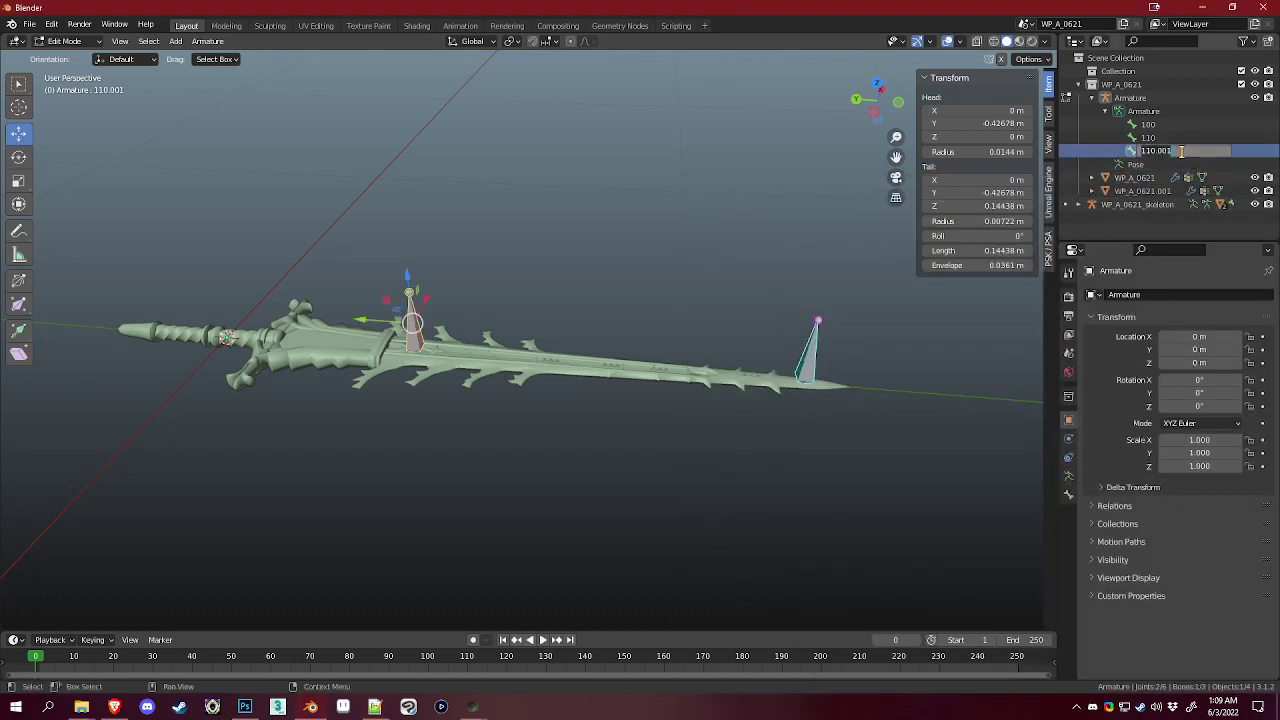
text(120)
key(Return)
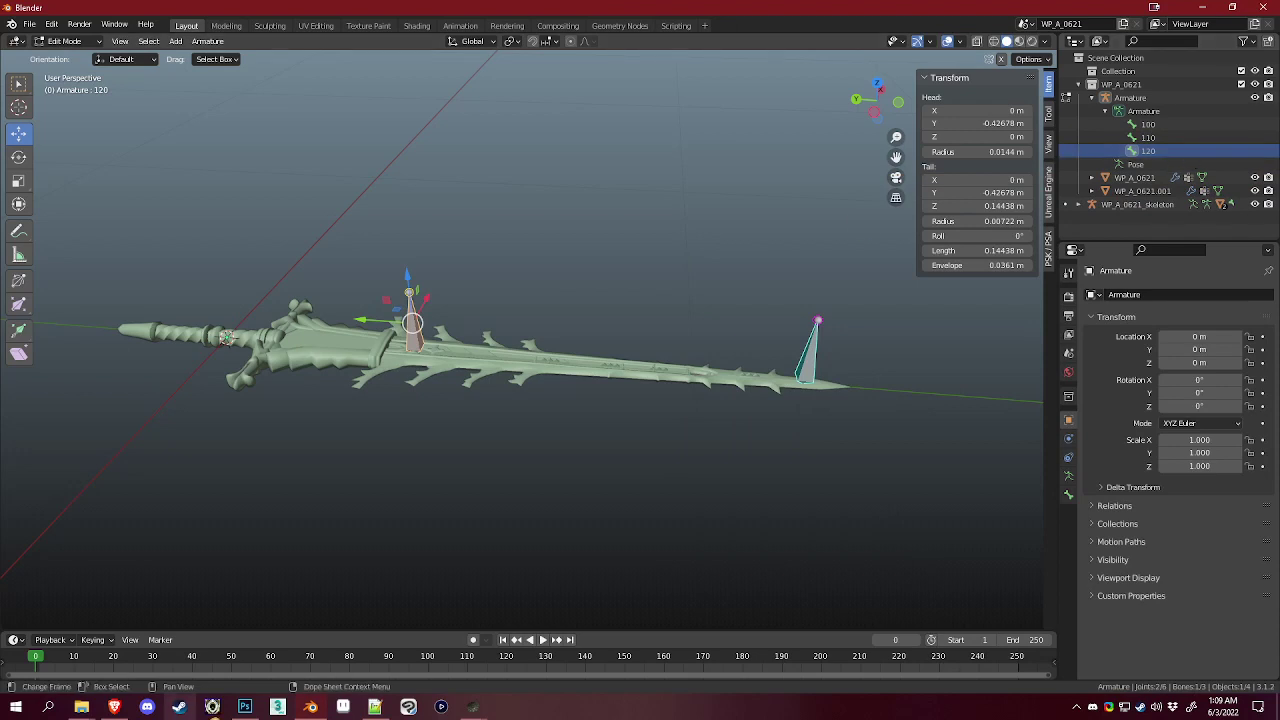
Step: Check the ReferenceID 120 entry's Position values in Notepad++ and set bone 120's head and tail Y to 0 m in Blender
click(375, 707)
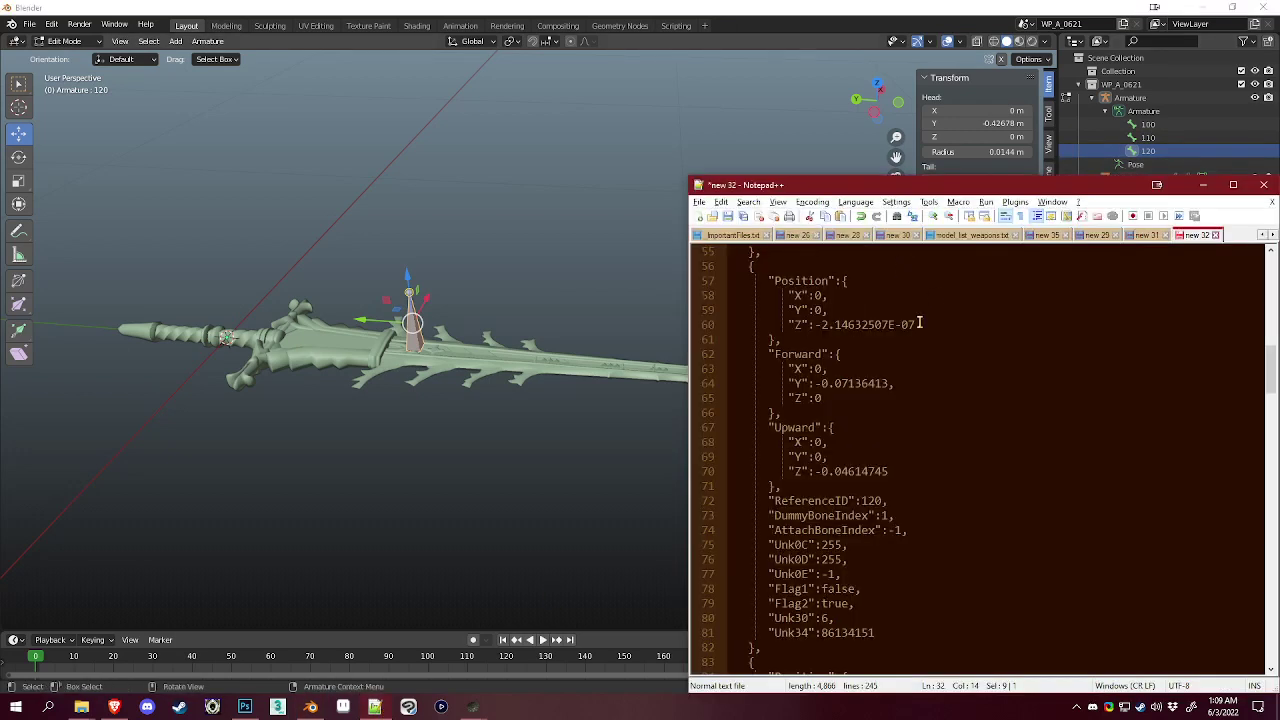
drag(829, 309, 806, 296)
drag(915, 325, 771, 298)
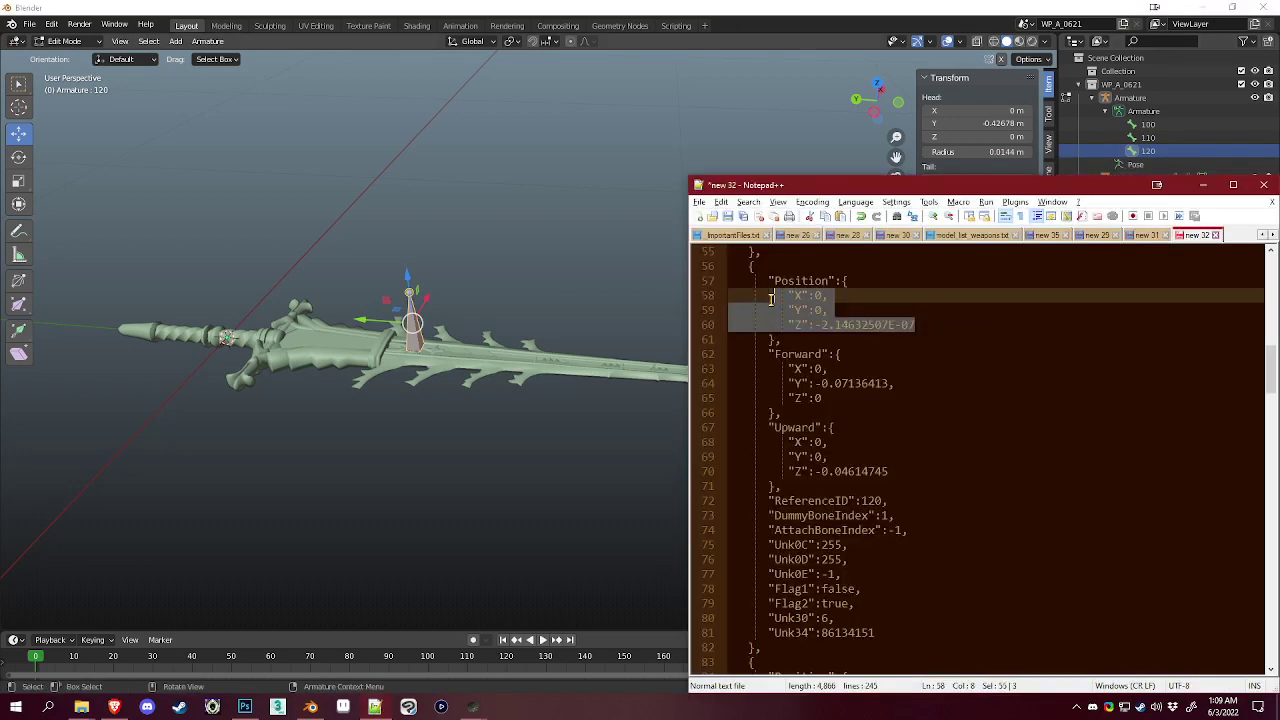
click(713, 7)
drag(994, 110, 994, 193)
text(0)
key(Return)
text(0)
key(Return)
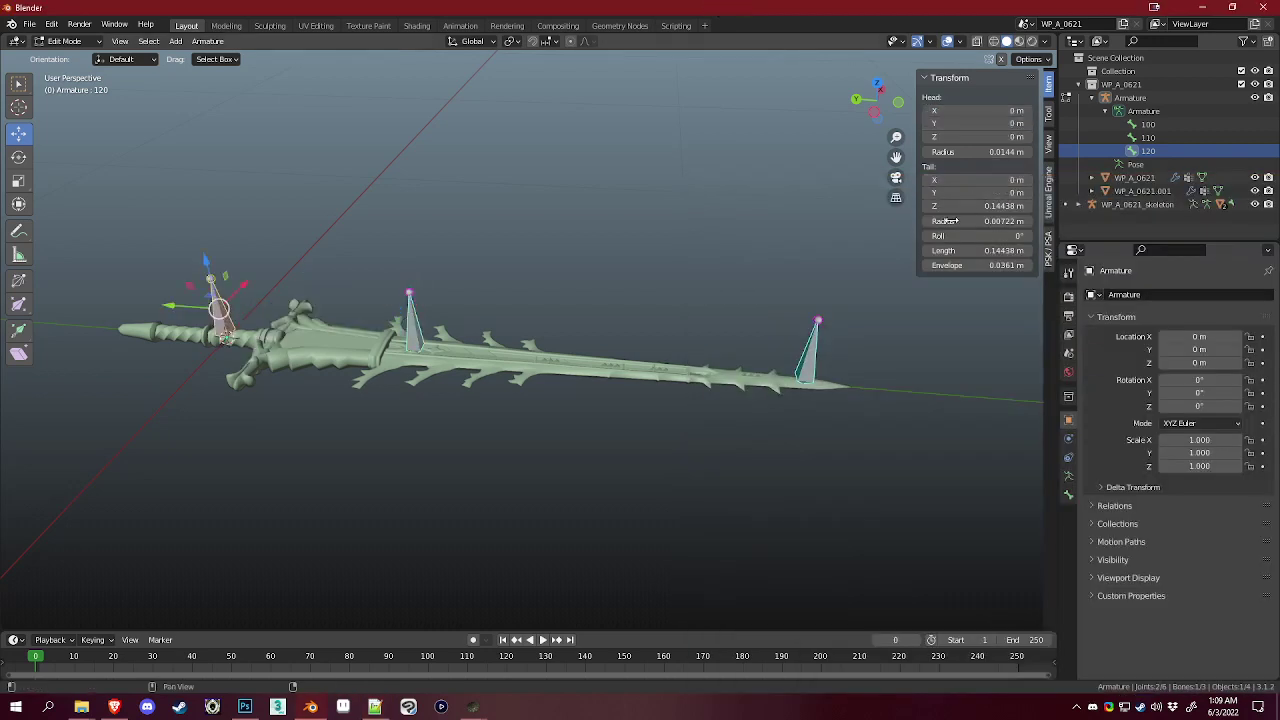
Step: Inspect the placement of bones 110 and 120 along the sword and clear the bone selection
middle_drag(480, 338, 691, 337)
click(485, 282)
scroll(691, 337, up, 3)
shift+click(480, 283)
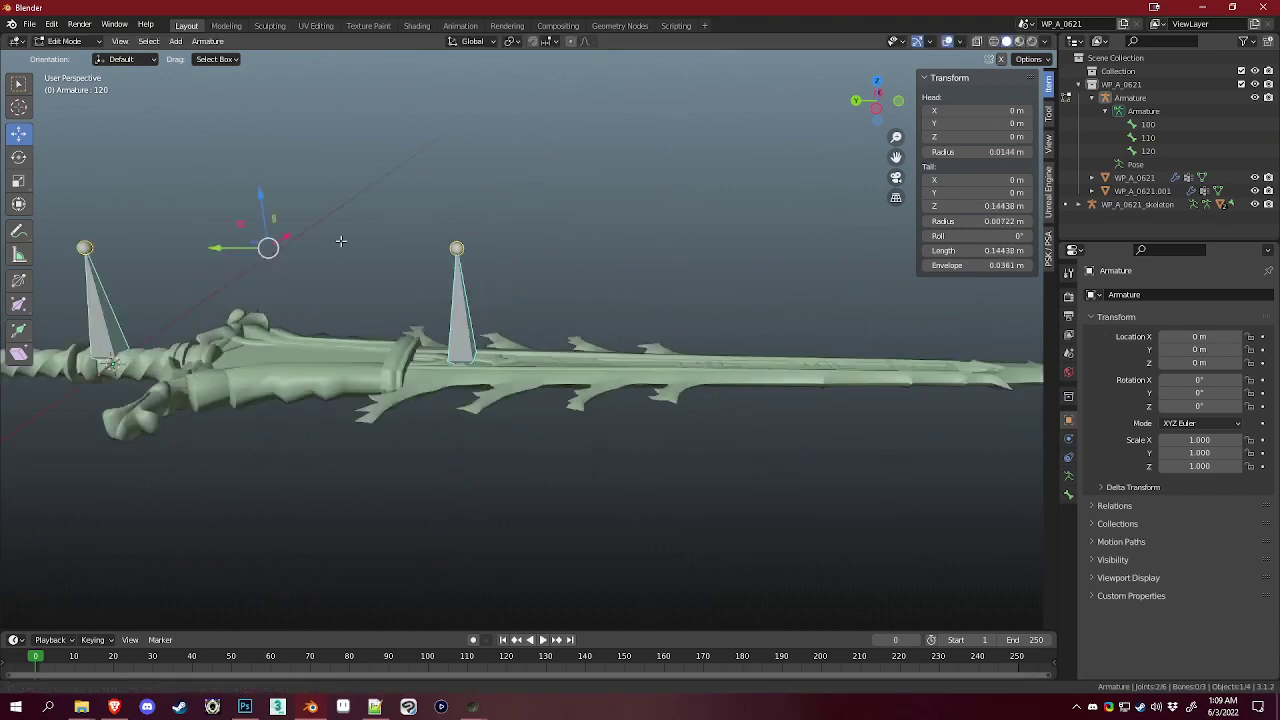
scroll(350, 230, down, 3)
click(353, 170)
shift+middle_drag(373, 232, 487, 252)
scroll(479, 256, up, 2)
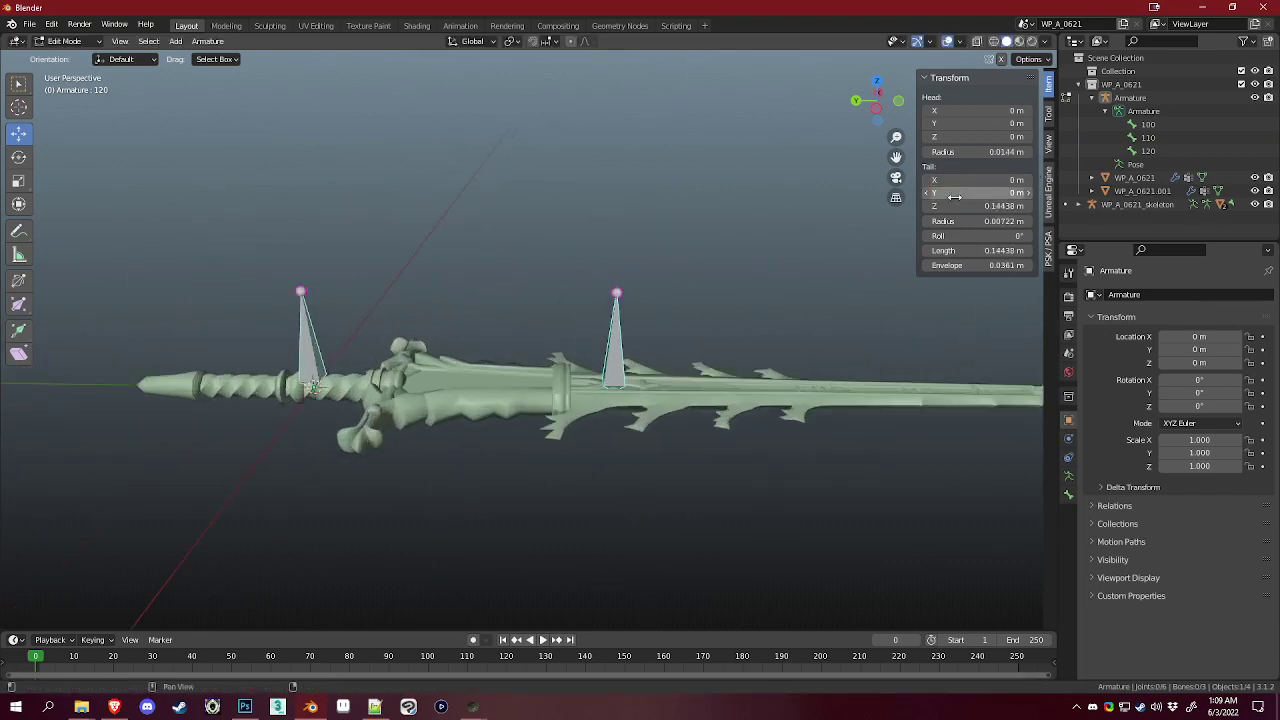
Step: Copy Position Y 0.197501615 from the ReferenceID 122 entry in Notepad++ and return to Blender
click(375, 707)
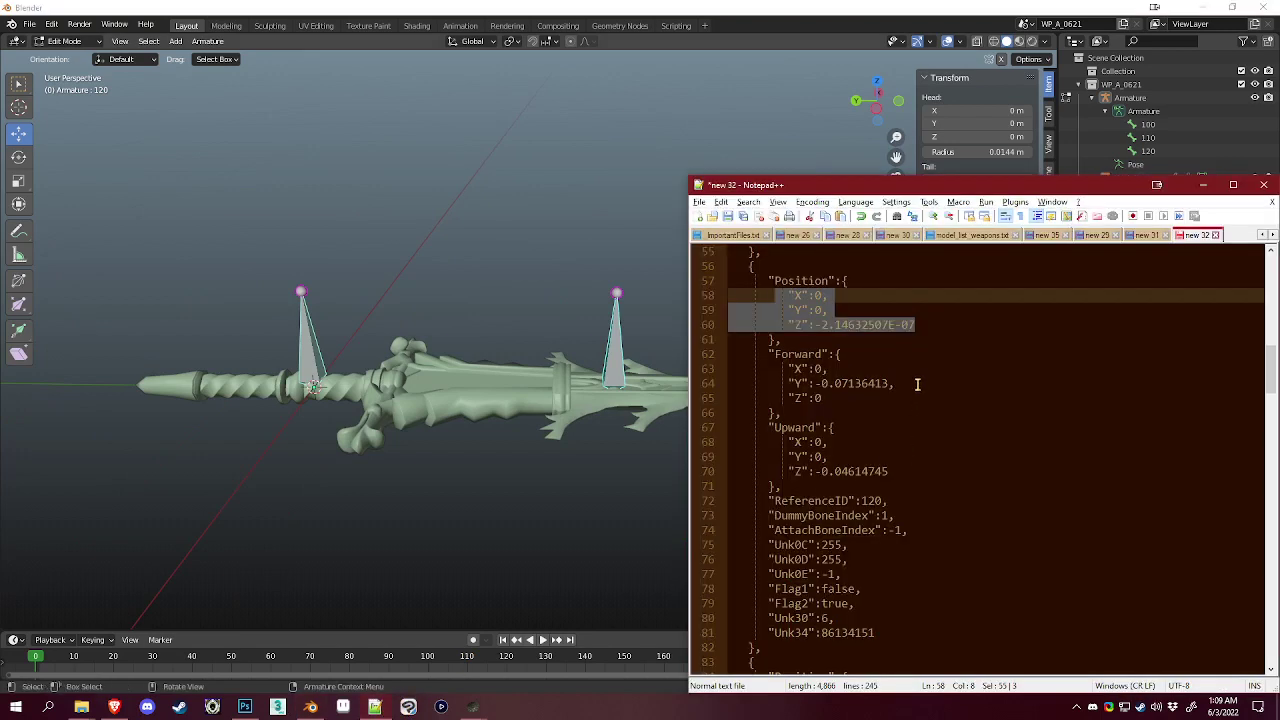
click(916, 445)
scroll(920, 446, down, 8)
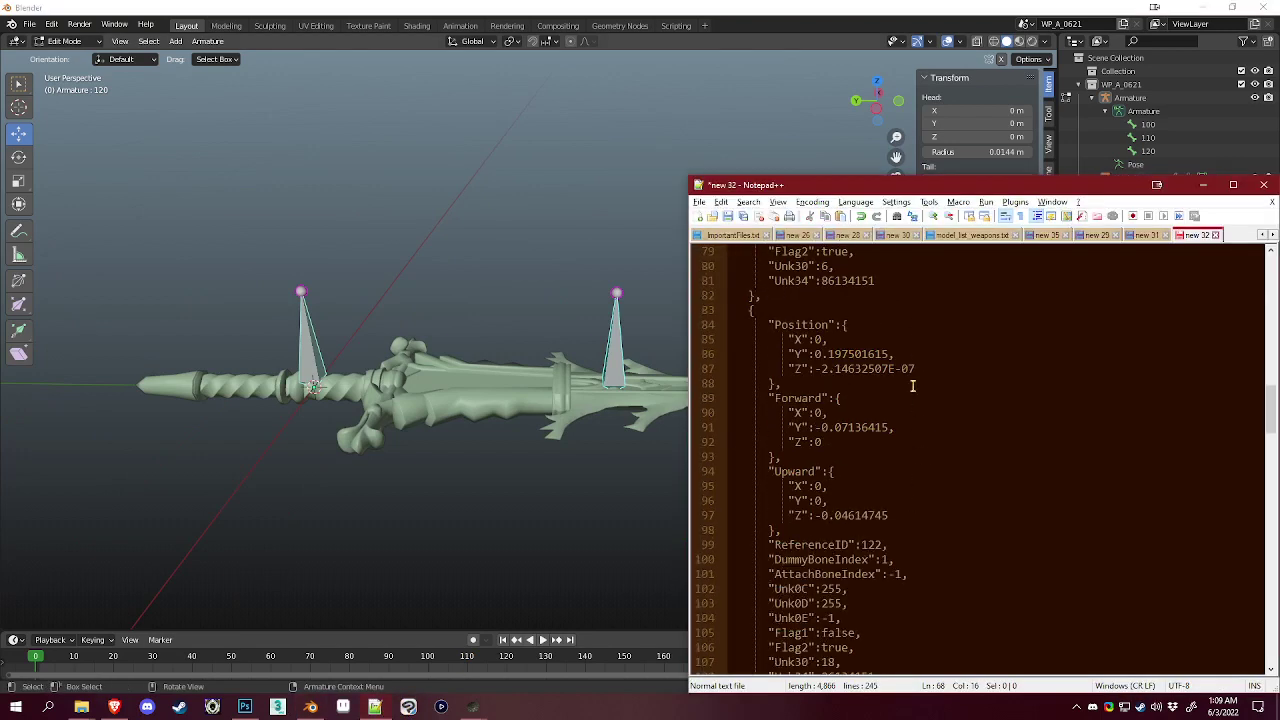
click(885, 354)
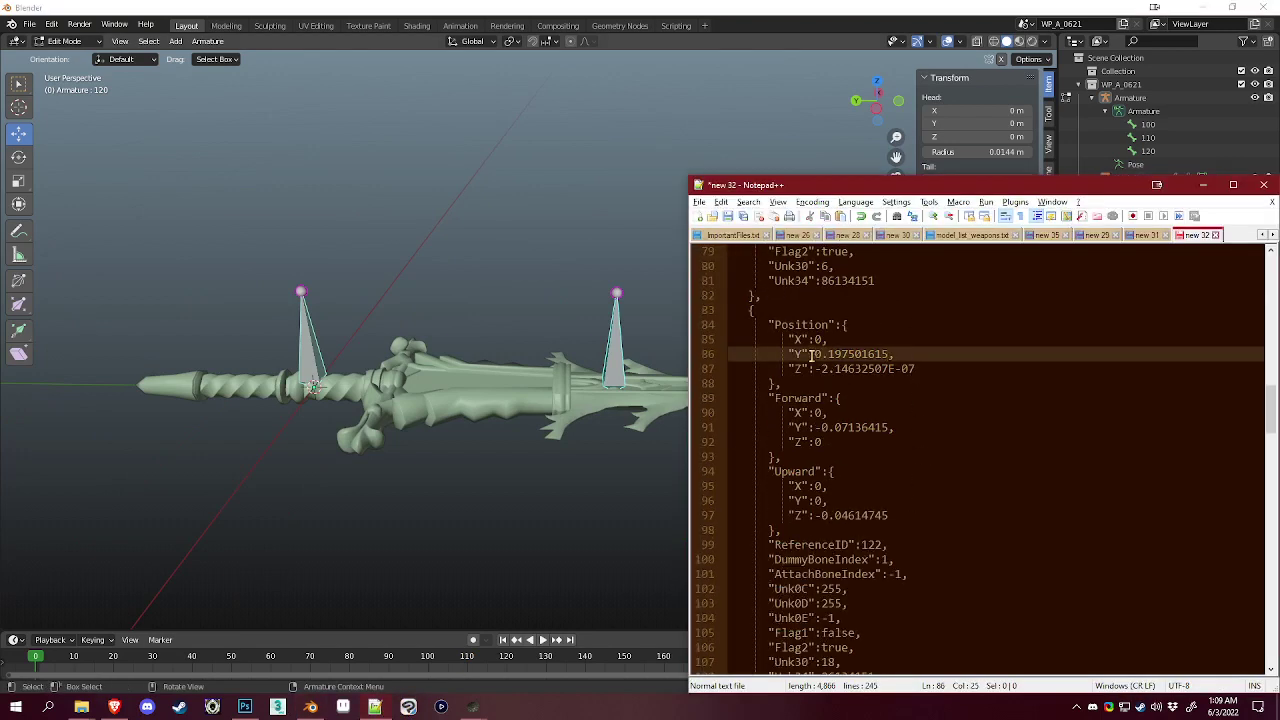
drag(816, 354, 890, 354)
key(alt+Tab)
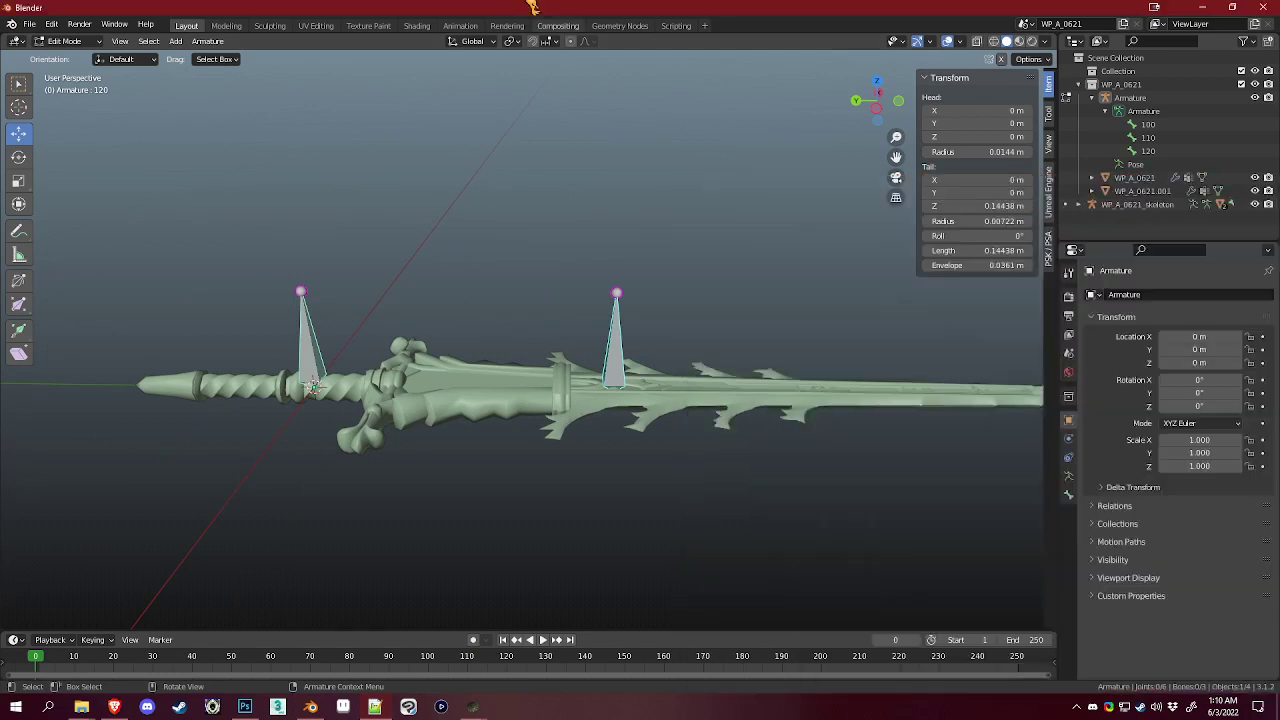
Step: Duplicate bone 120 in place and rename the copy as 122
click(311, 346)
key(shift+d)
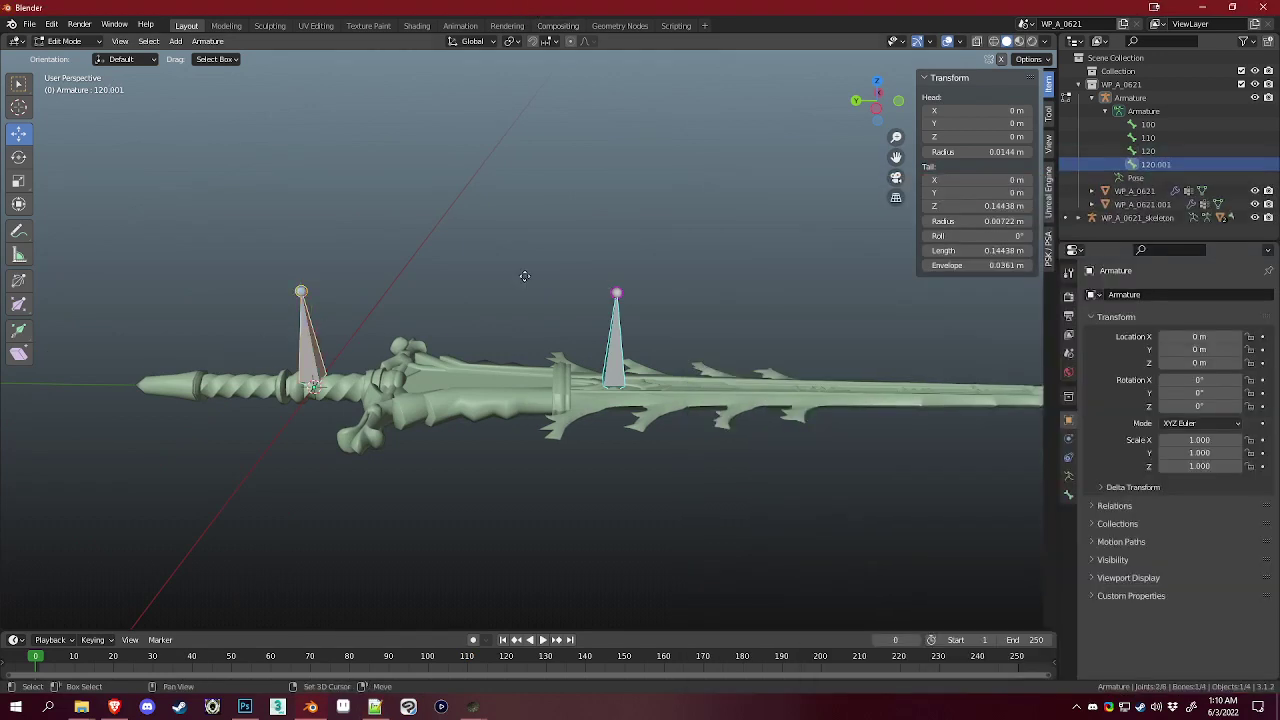
right_click(526, 277)
double_click(1175, 164)
text(122)
key(Return)
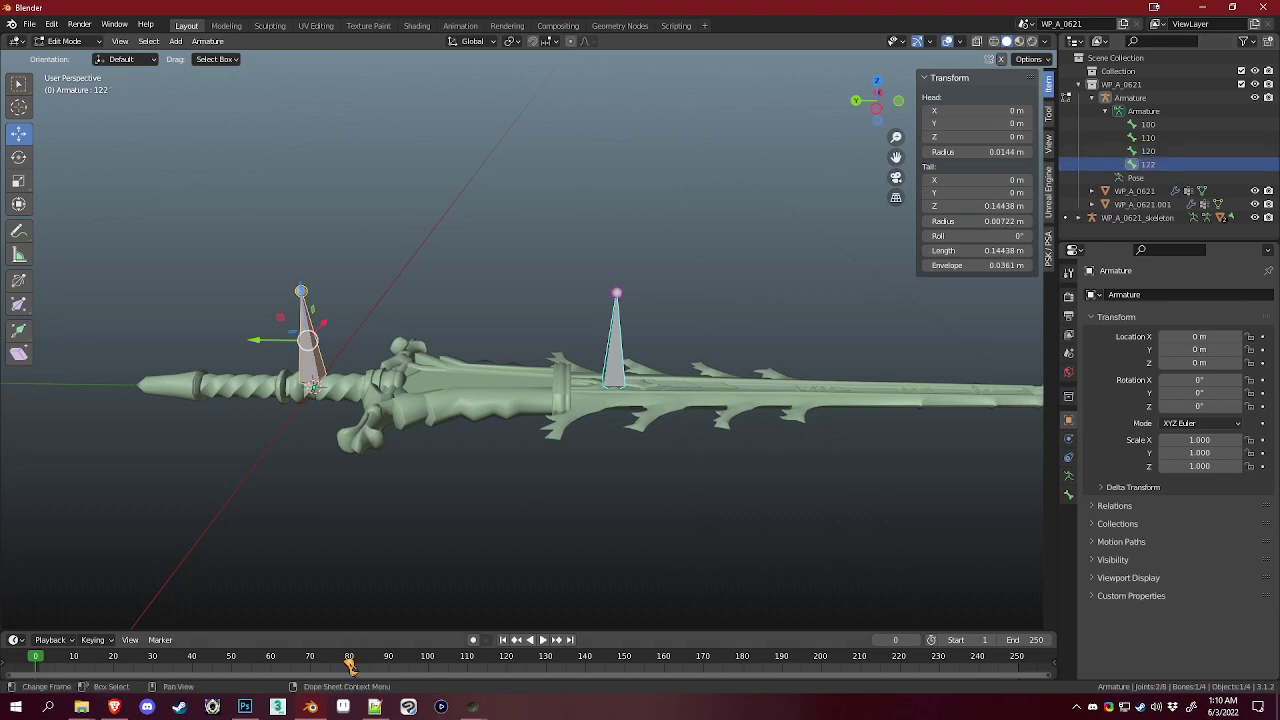
Step: Set bone 122's head and tail Y to 0.1975 m and review the bones along the sword
click(375, 707)
click(643, 6)
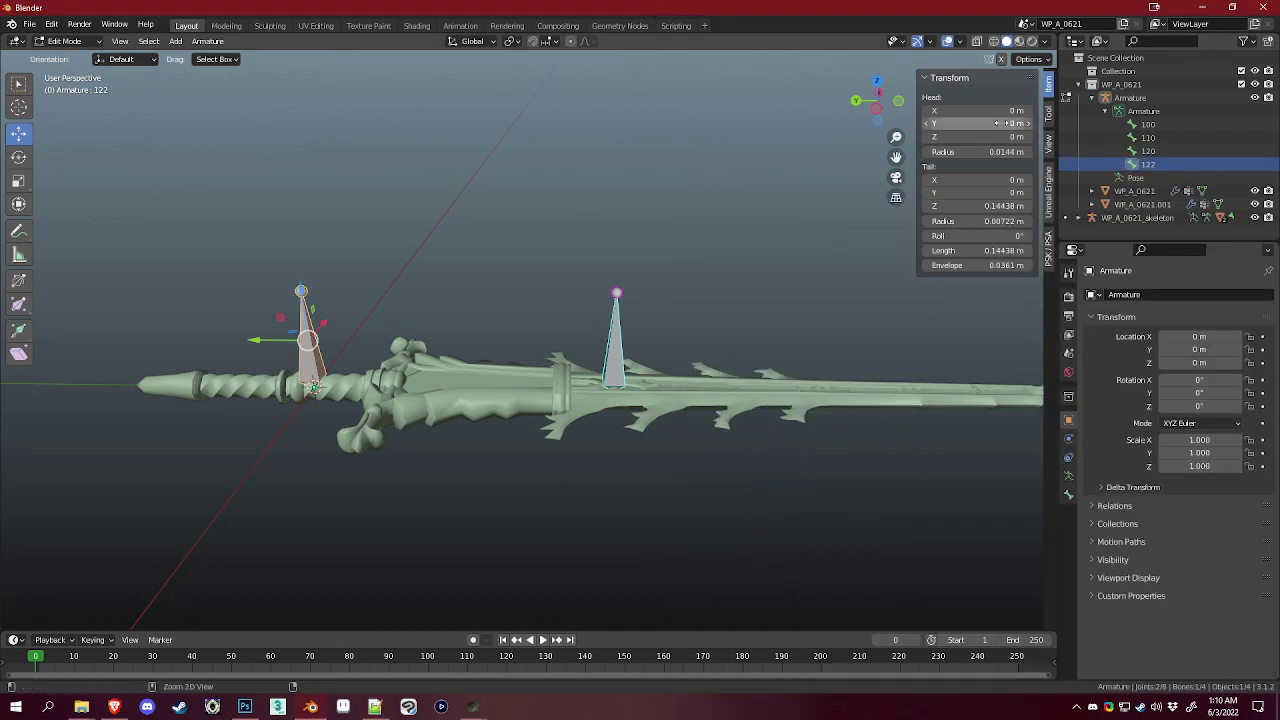
text(0.1975 m)
text(0.1975 m)
shift+middle_drag(543, 287, 911, 300)
scroll(569, 334, up, 2)
shift+middle_drag(553, 317, 301, 280)
scroll(571, 334, down, 5)
shift+middle_drag(912, 337, 628, 368)
scroll(457, 543, up, 3)
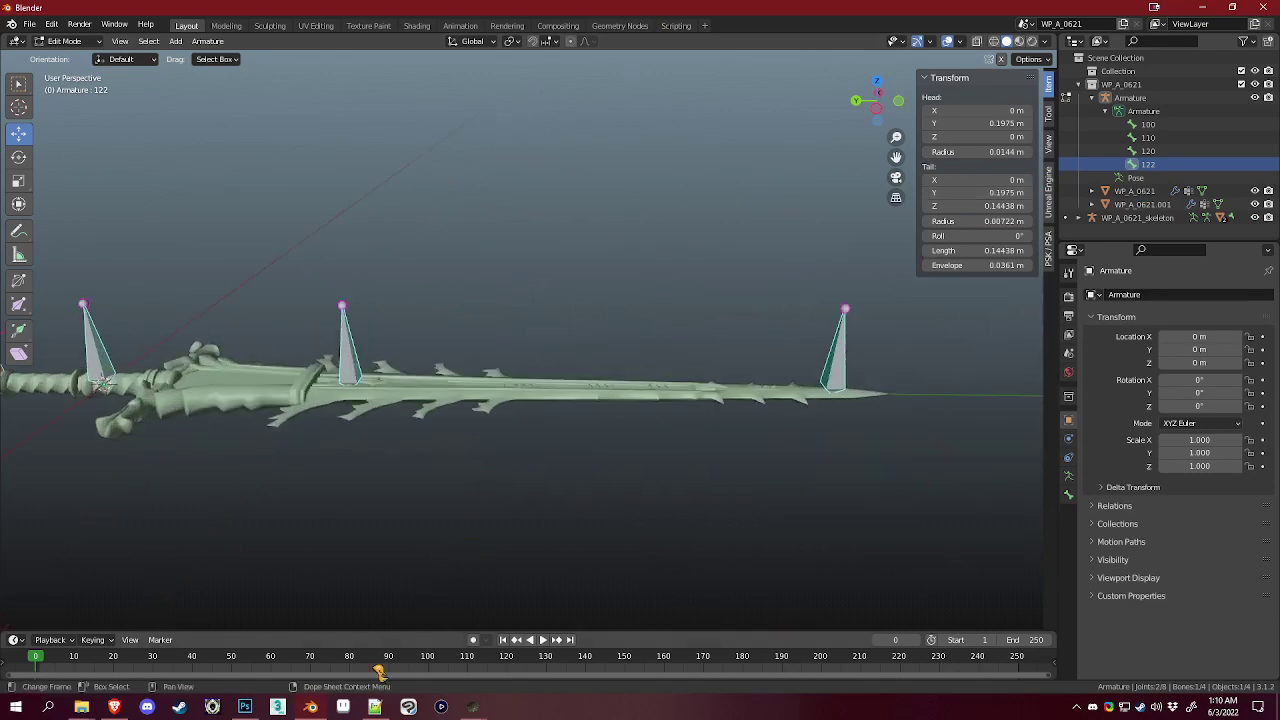
Step: Review the ReferenceID 120 and 122 entries in Notepad++ and locate the ReferenceID 130 entry's position data
click(375, 707)
scroll(955, 470, up, 20)
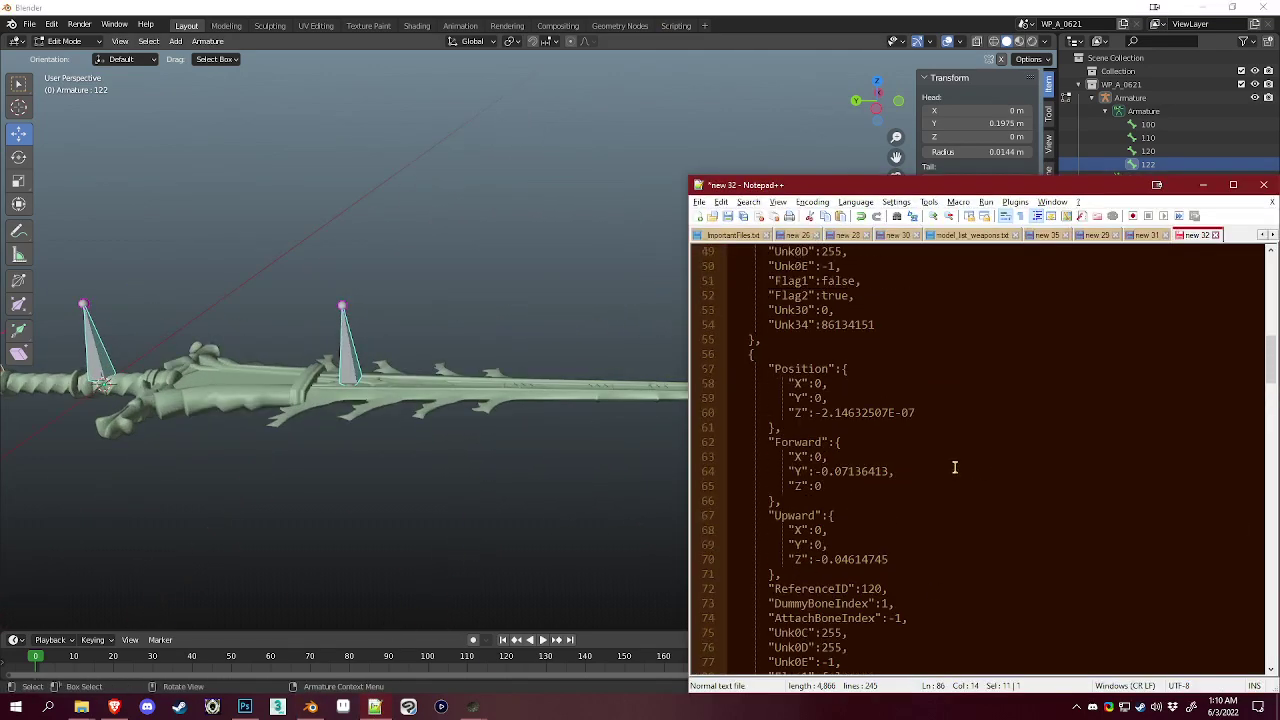
scroll(890, 588, down, 11)
click(902, 7)
click(374, 707)
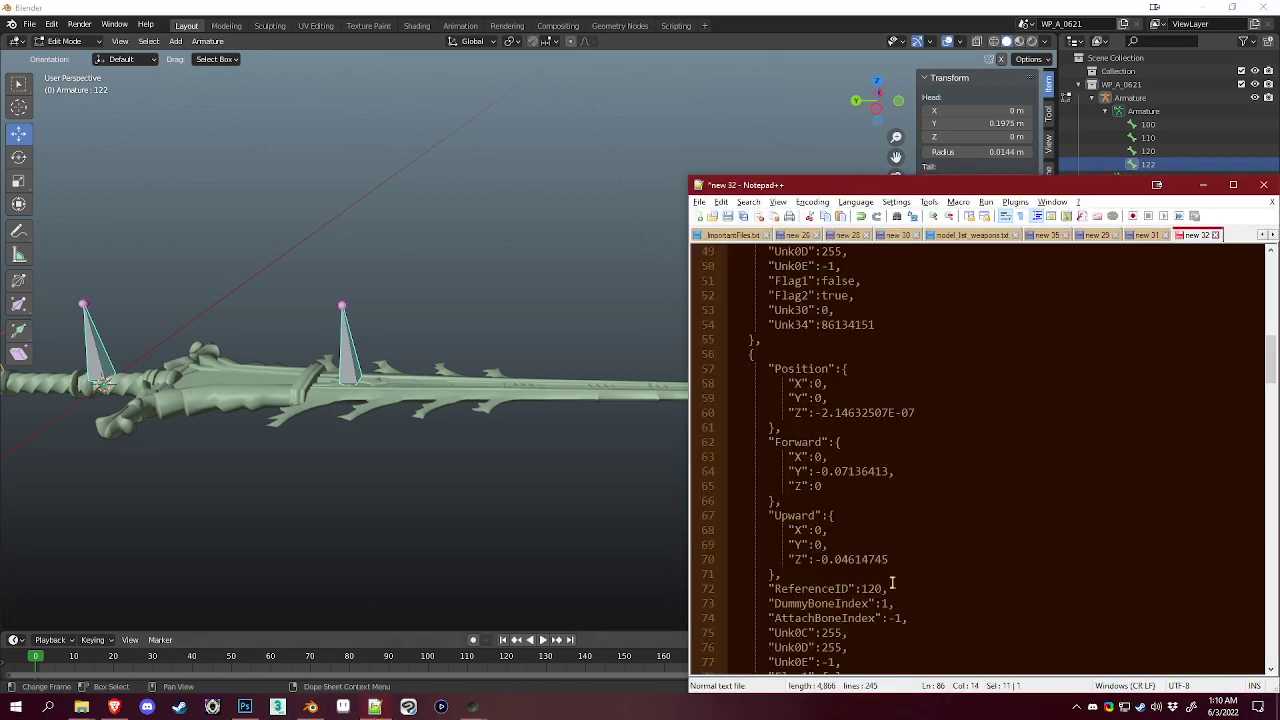
scroll(931, 531, down, 10)
scroll(933, 515, down, 4)
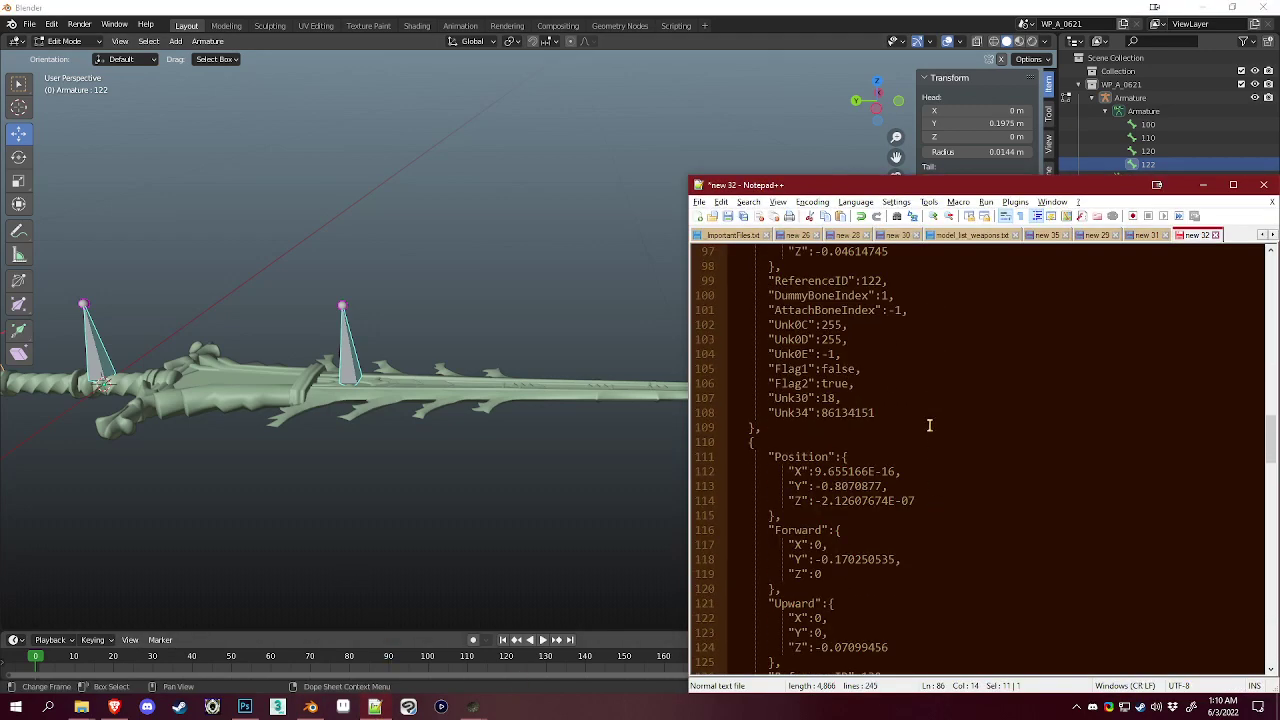
scroll(931, 414, up, 5)
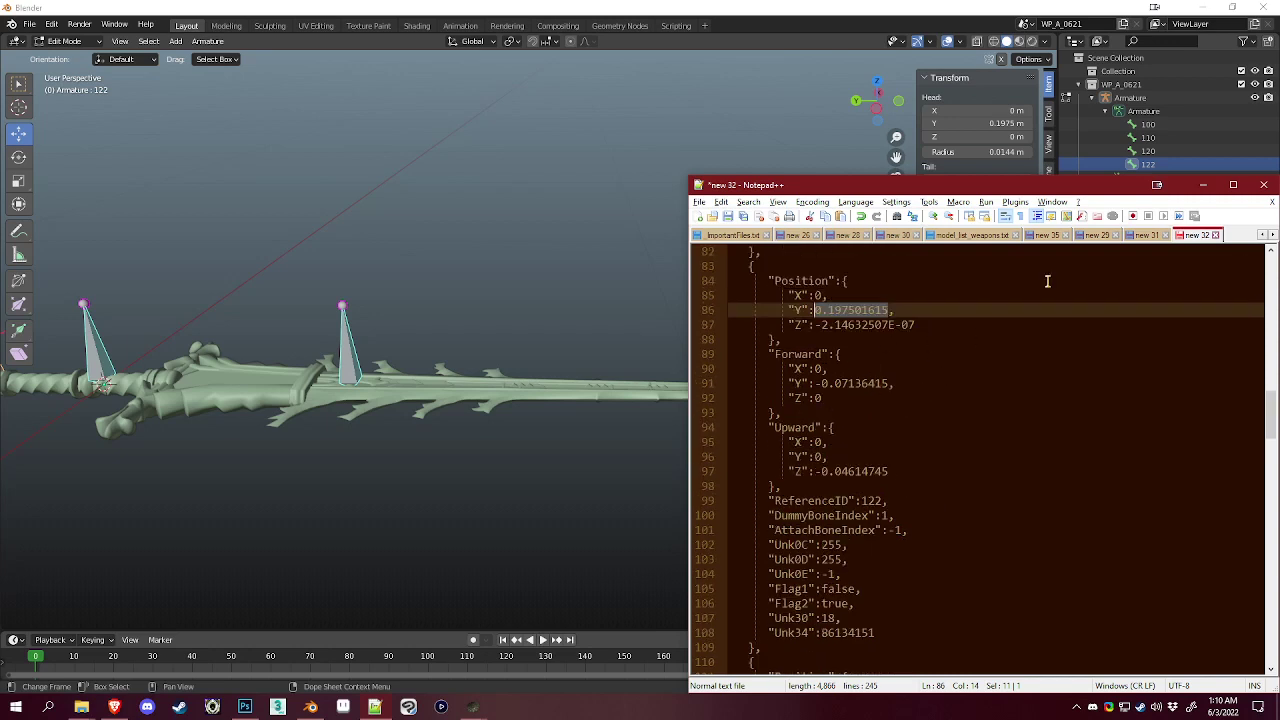
scroll(925, 465, down, 9)
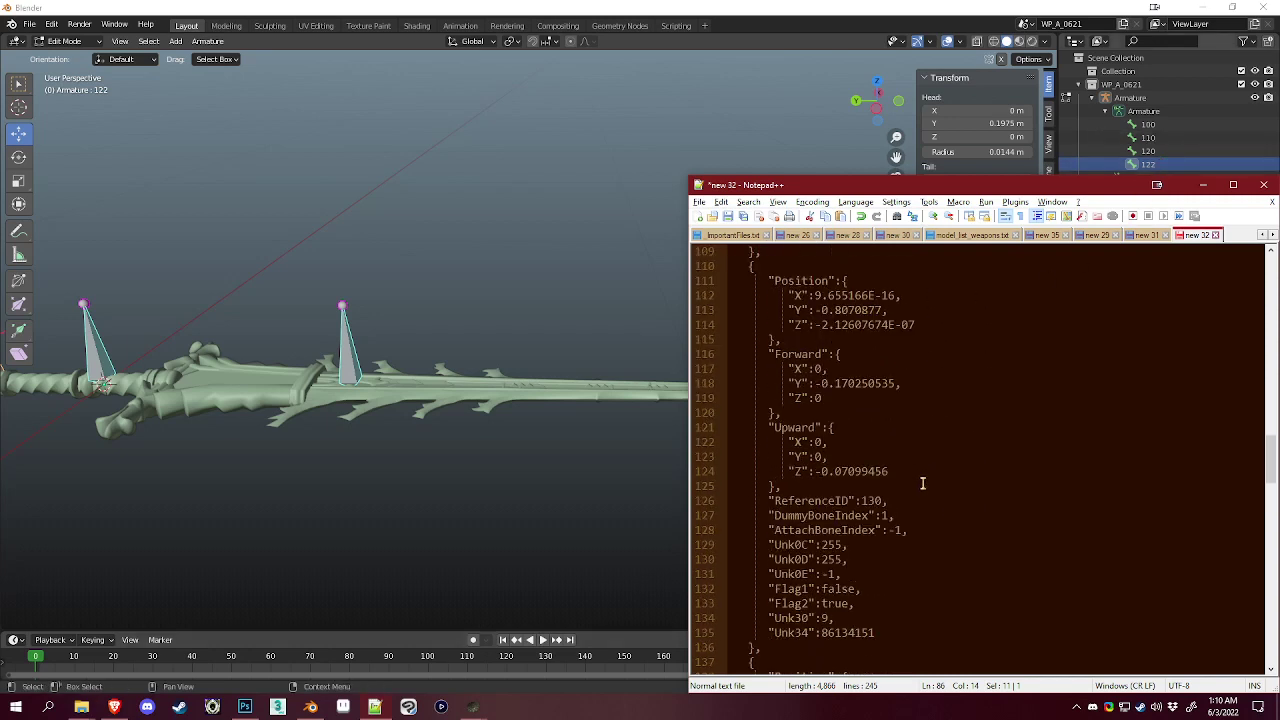
Step: Copy Position Y -0.8070877 from the ReferenceID 130 entry in Notepad++ and return to Blender
scroll(922, 483, up, 1)
click(884, 354)
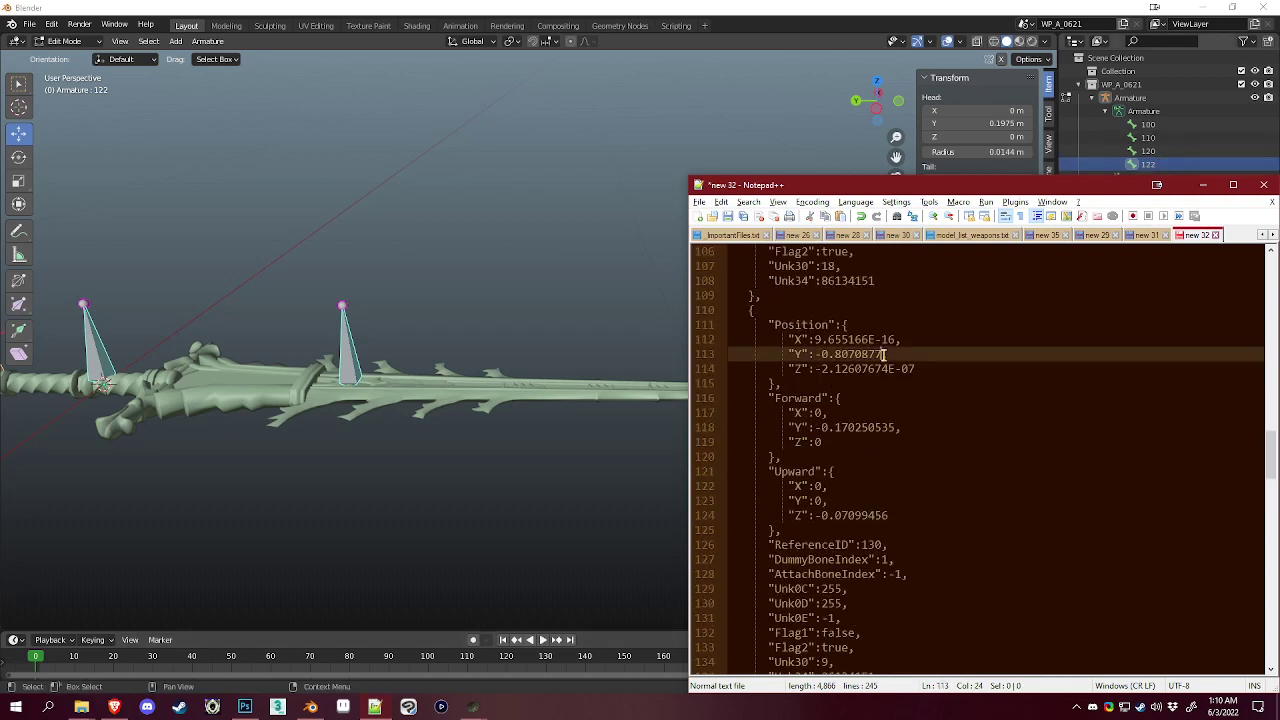
shift+click(811, 354)
click(568, 5)
Step: Duplicate bone 122 in place and rename the copy as 130
shift+middle_drag(557, 241, 813, 263)
key(shift+d)
right_click(815, 262)
double_click(1155, 177)
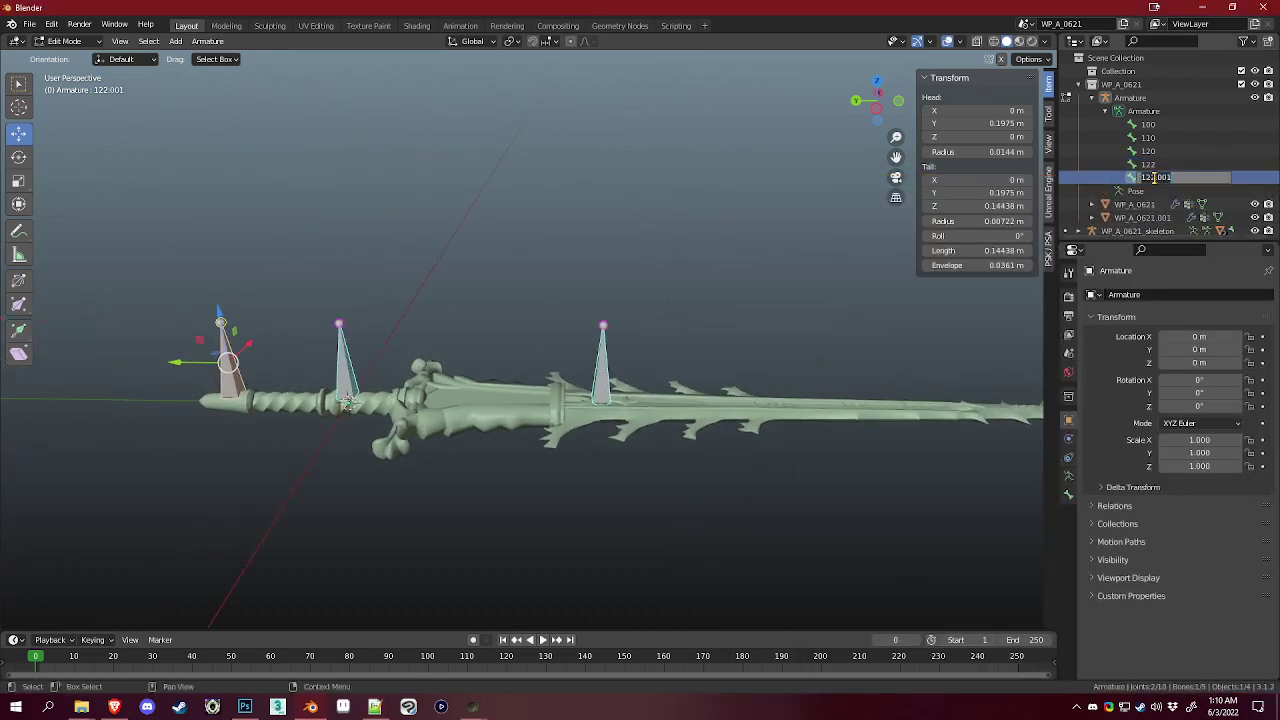
text(130)
key(Return)
Step: Set bone 130's head and tail Y to -0.80709 m and locate the ReferenceID 300 entry in Notepad++
text(-0.80709 m)
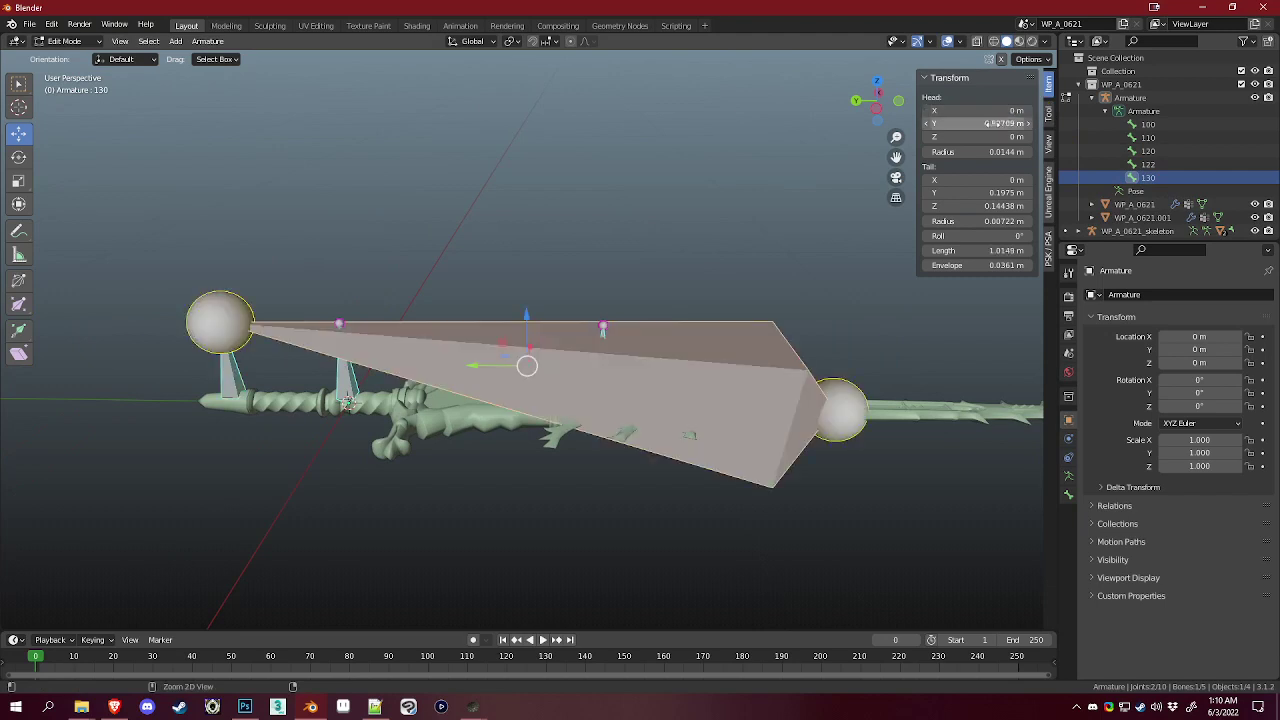
text(-0.80709 m)
click(375, 707)
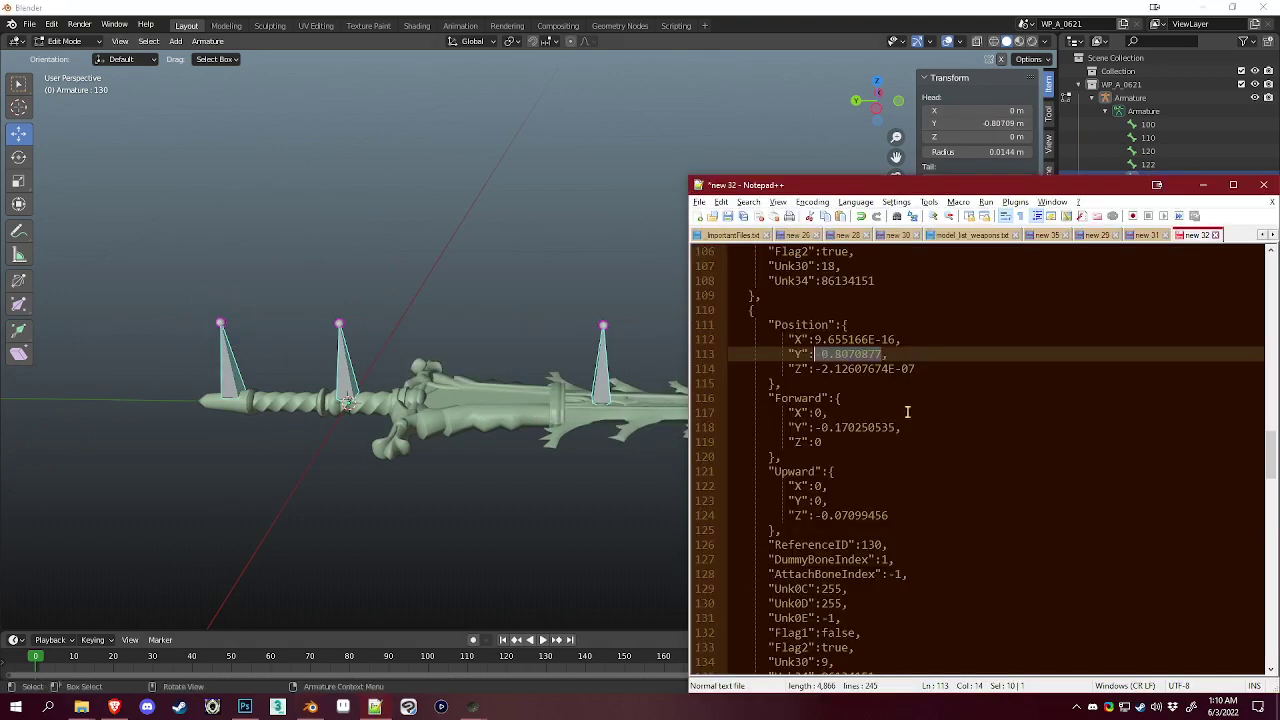
scroll(960, 439, down, 15)
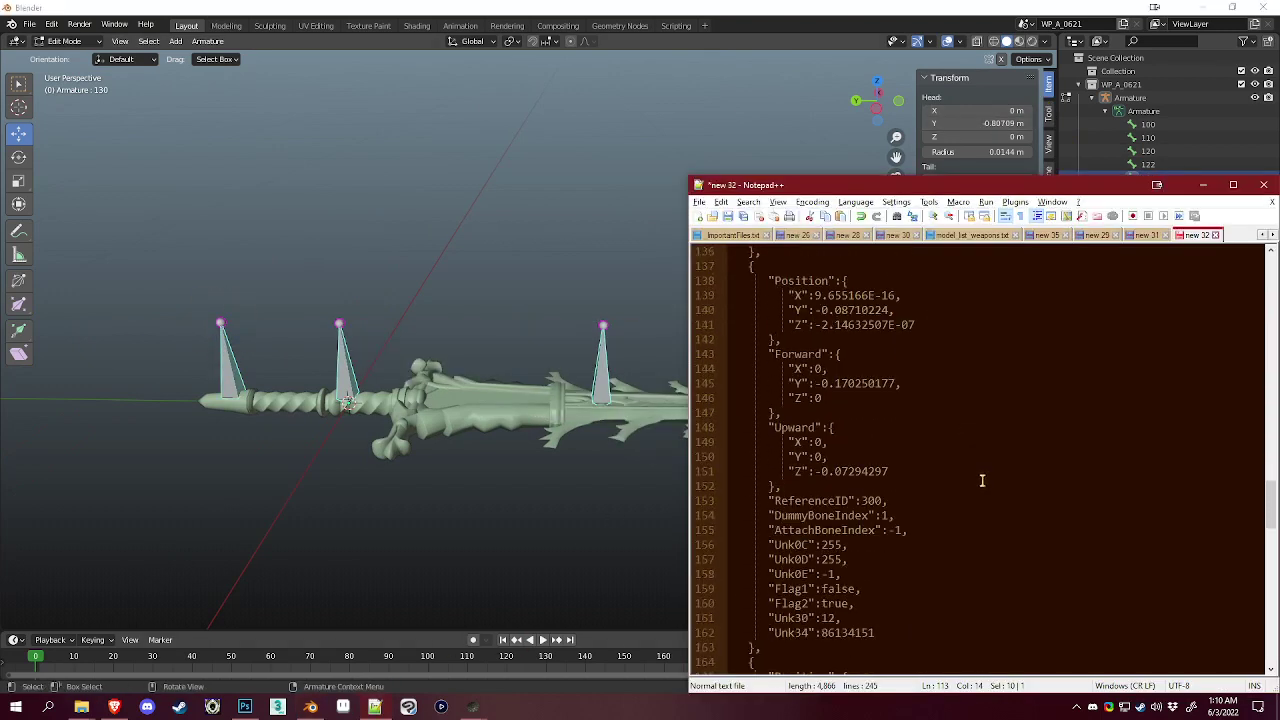
scroll(977, 484, up, 8)
scroll(955, 470, down, 3)
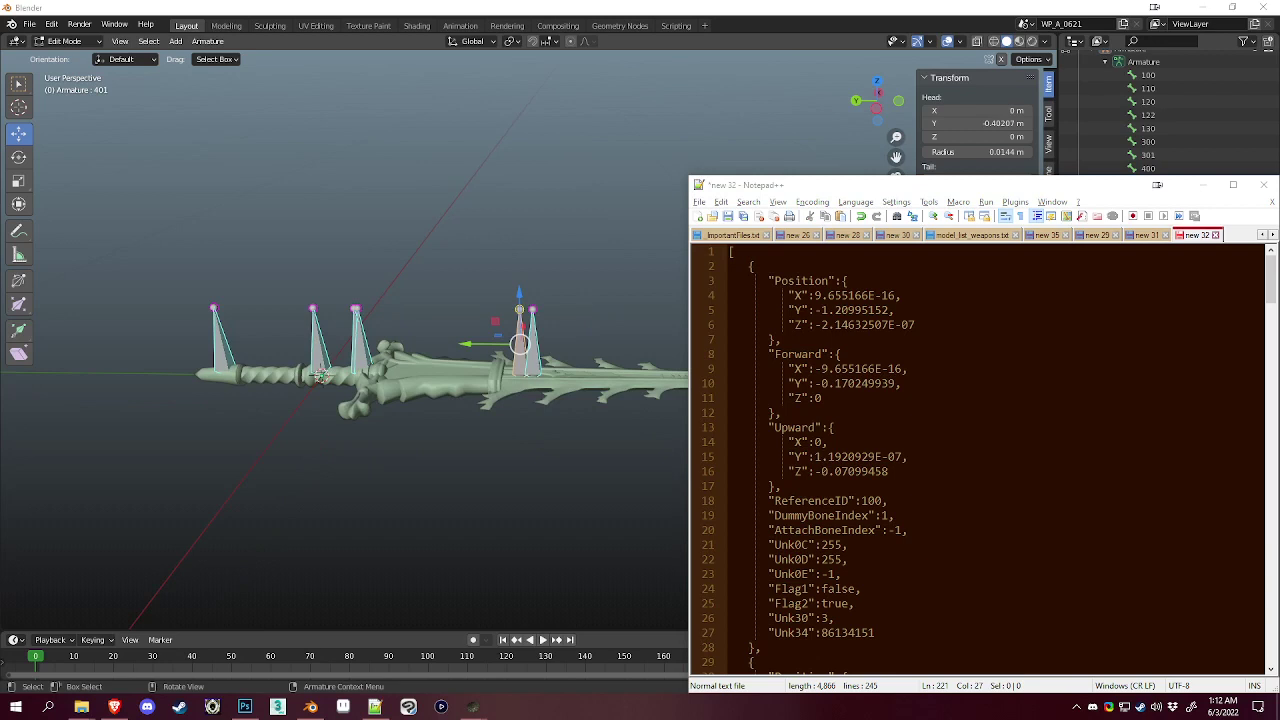
Step: Return to Blender, leave the armature's Edit Mode and start appending data from another blend file
click(883, 281)
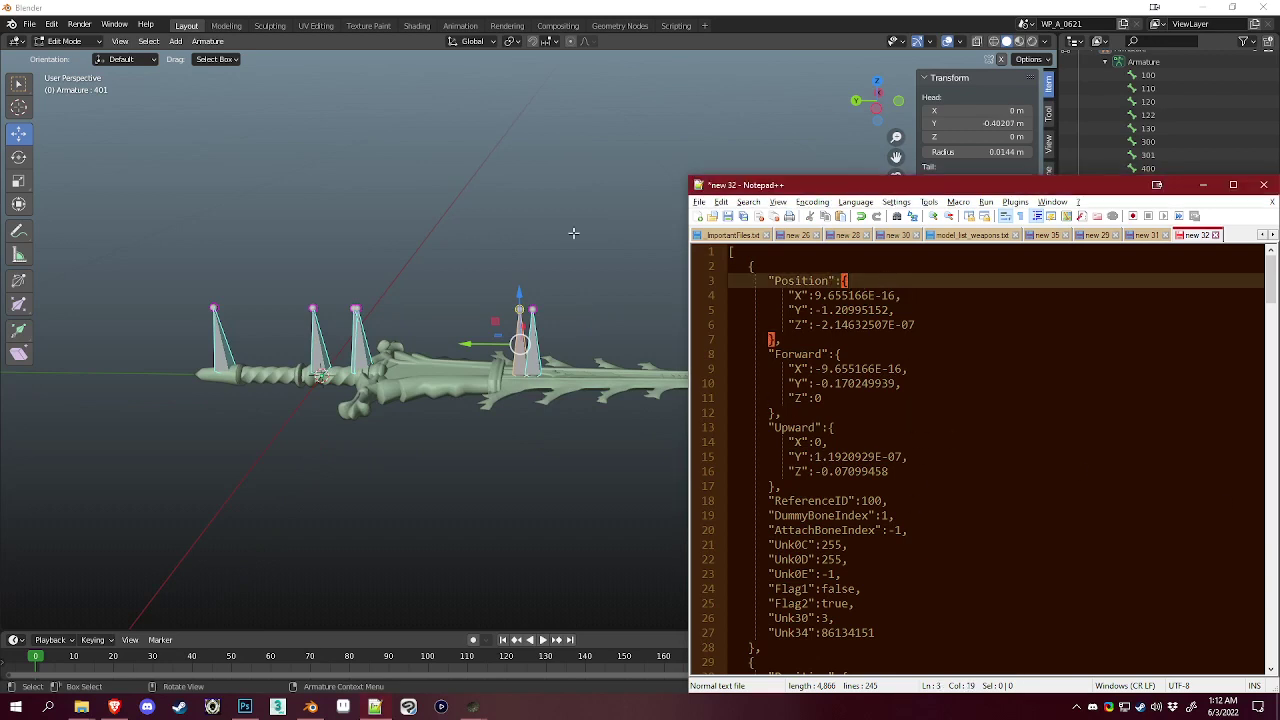
click(530, 6)
shift+middle_drag(700, 346, 560, 320)
scroll(336, 262, down, 3)
click(30, 24)
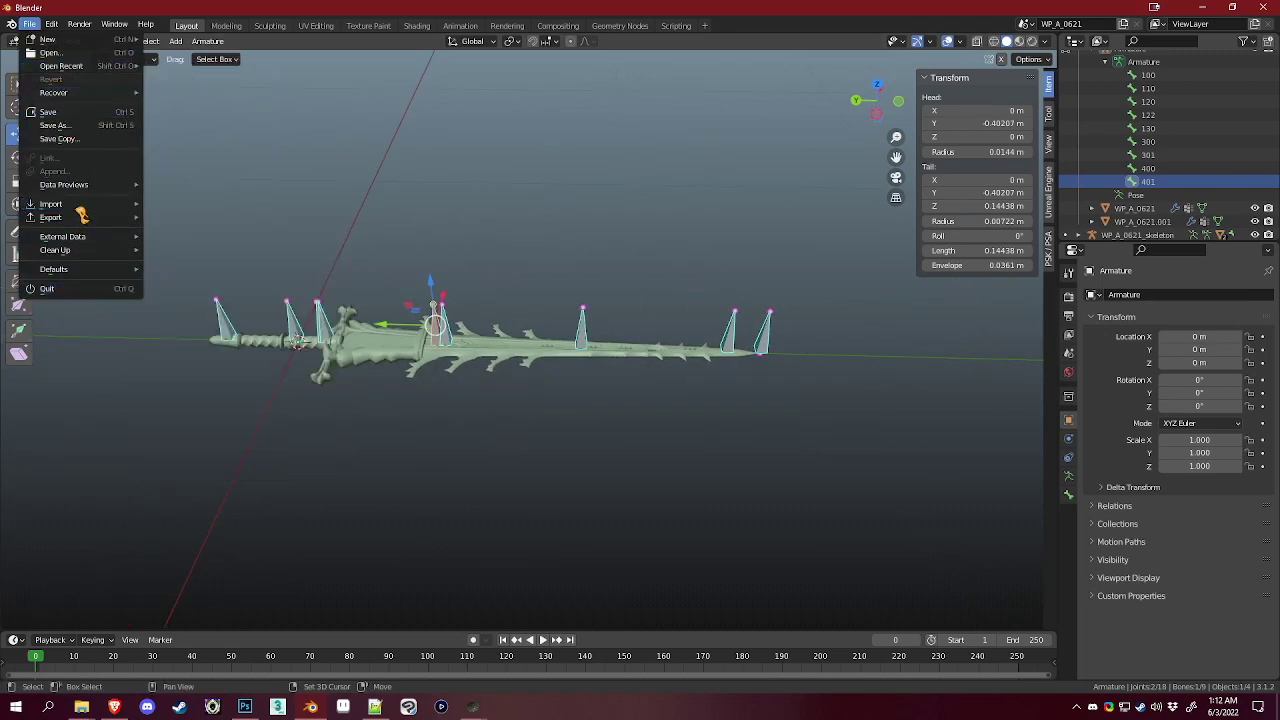
mouse_move(85, 205)
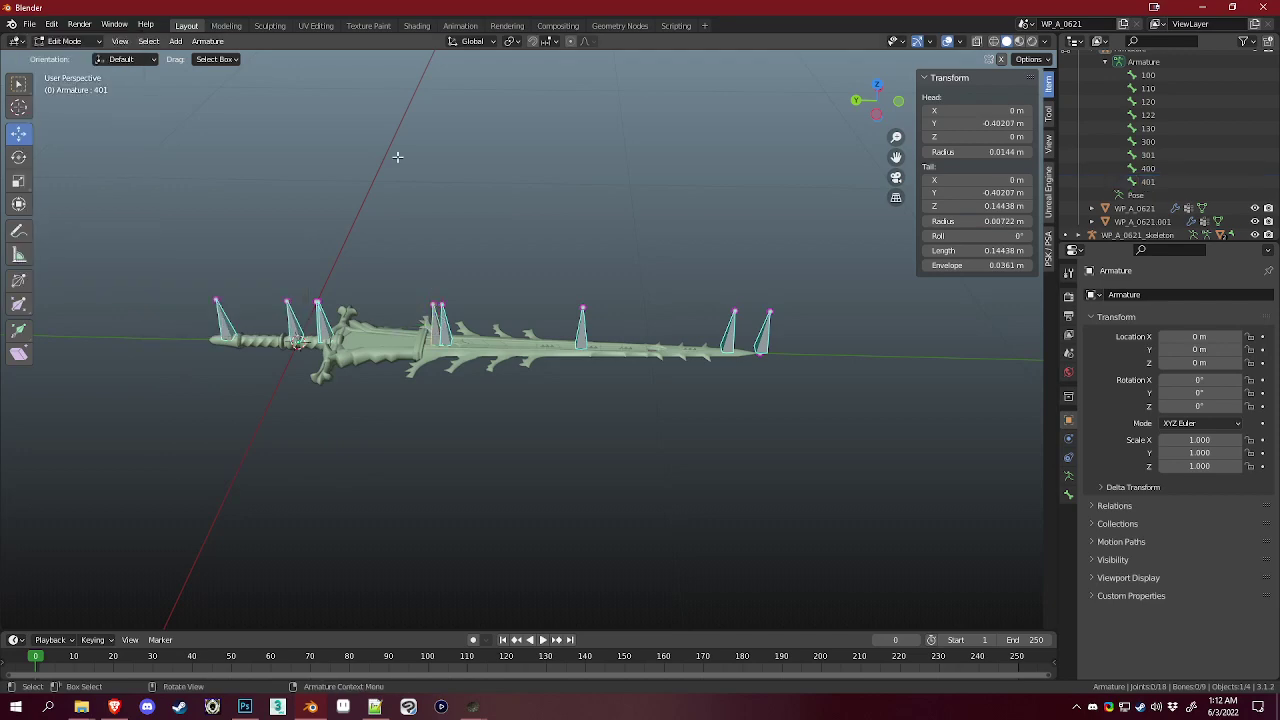
key(Tab)
click(30, 24)
click(69, 177)
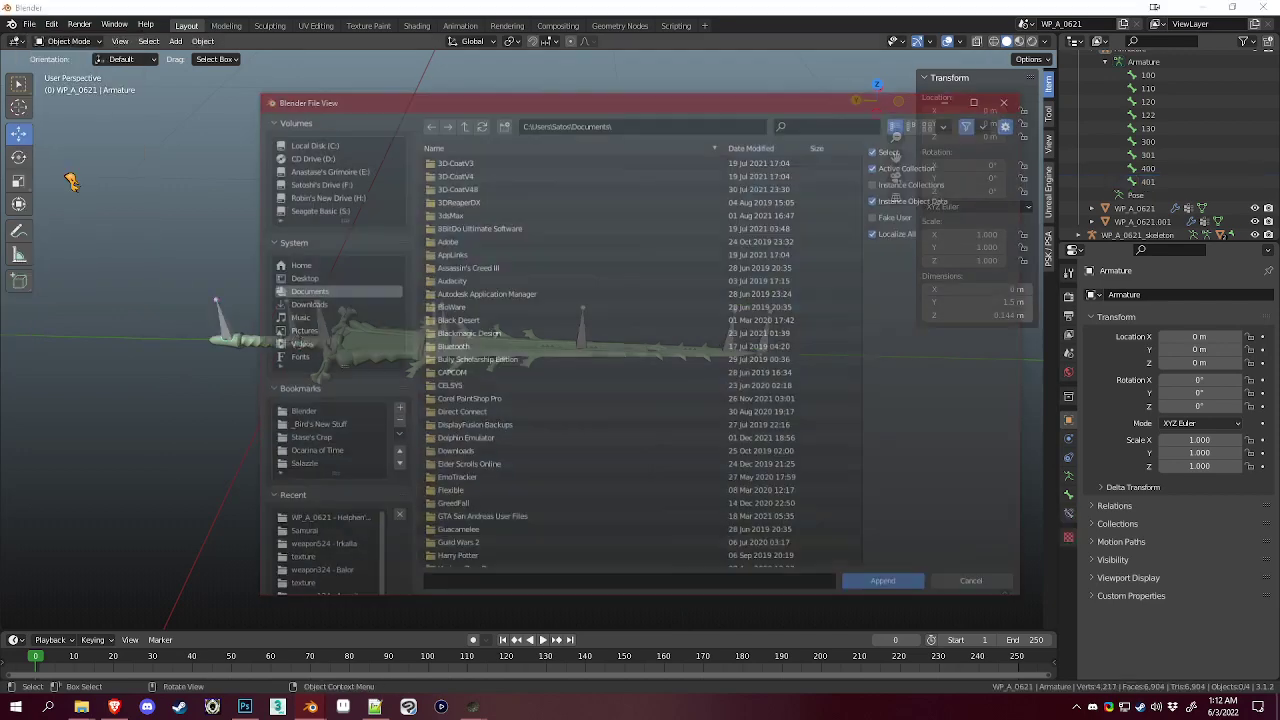
Step: Append the object WP_A_0207 from untitled.blend in the WP_A_0207 - Lordsworn SS folder
click(332, 524)
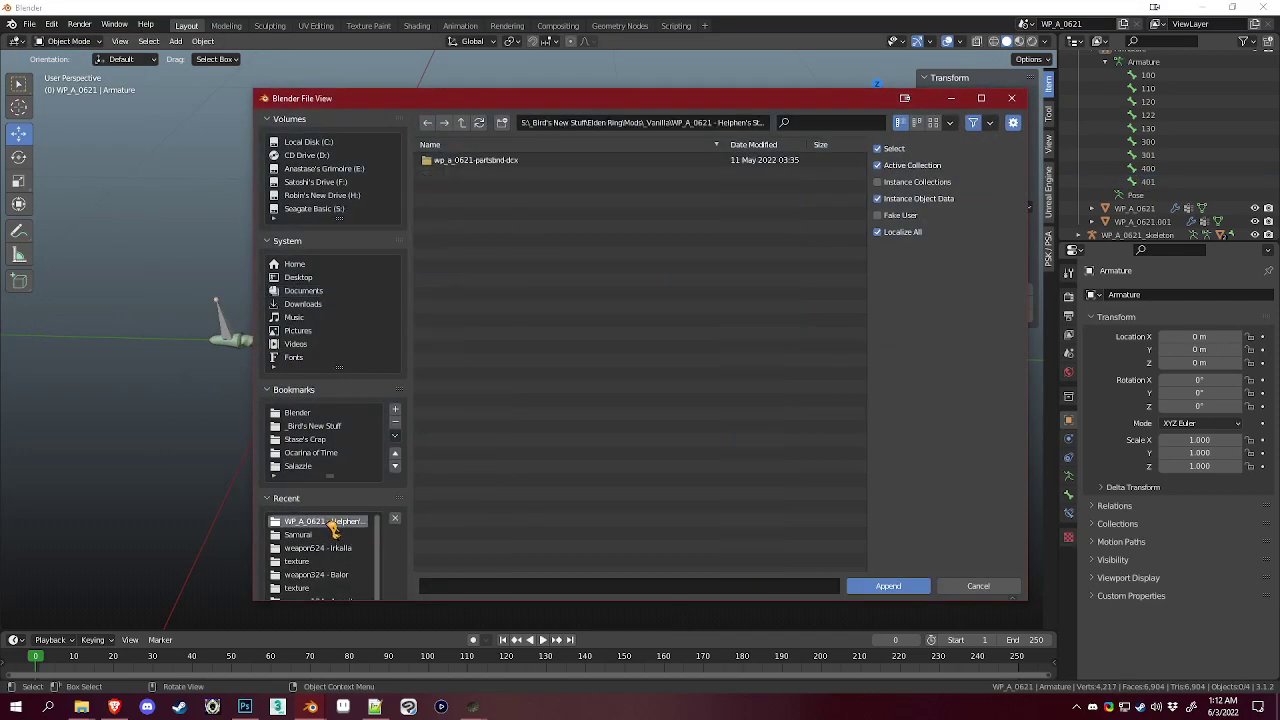
click(461, 122)
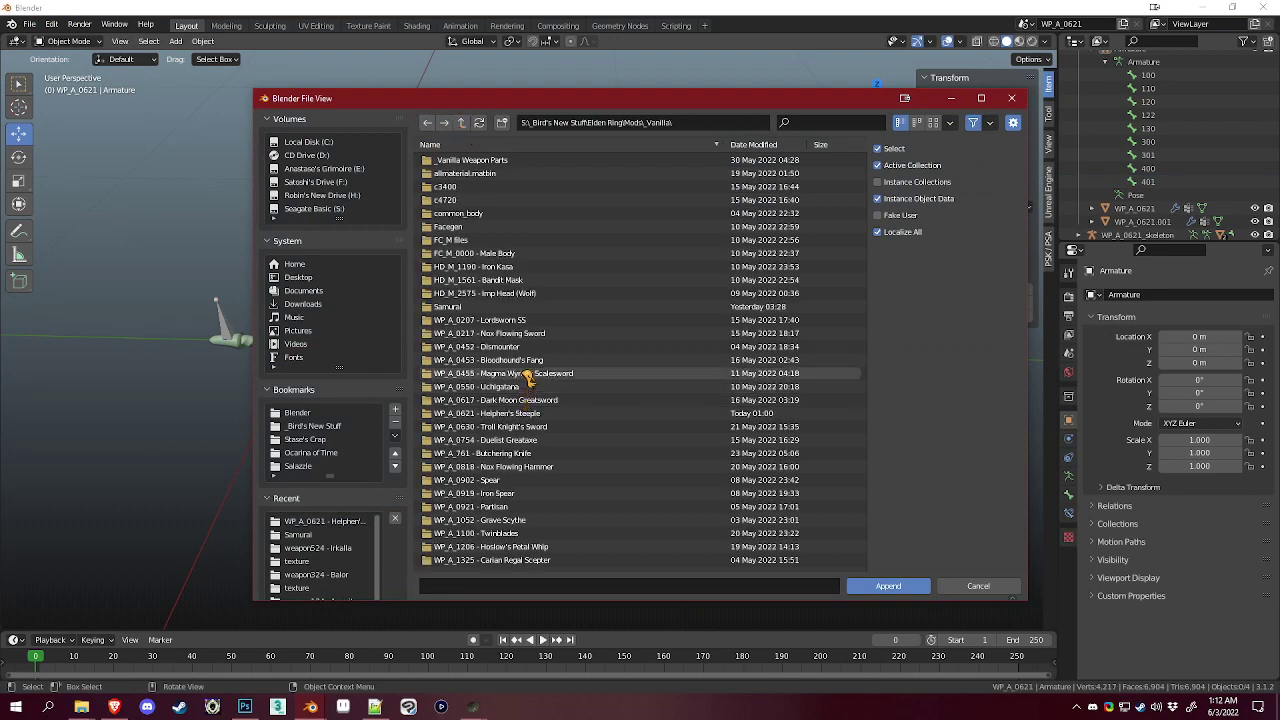
double_click(514, 321)
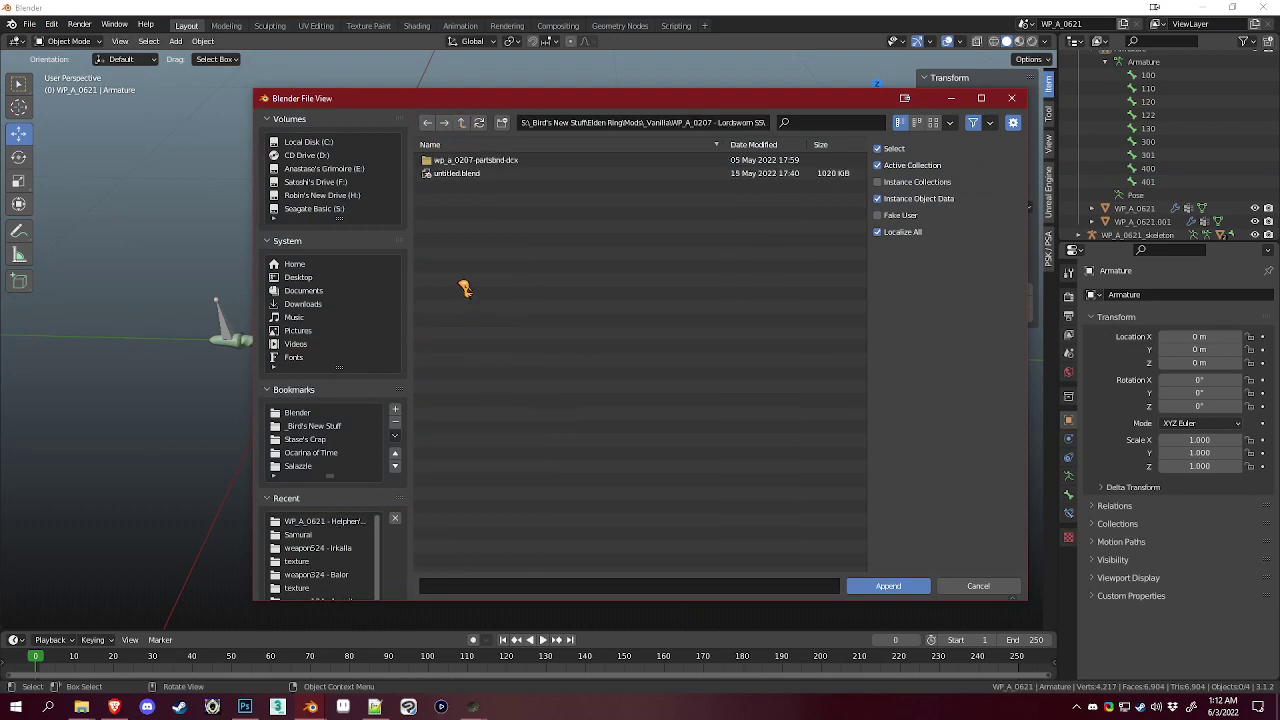
double_click(457, 174)
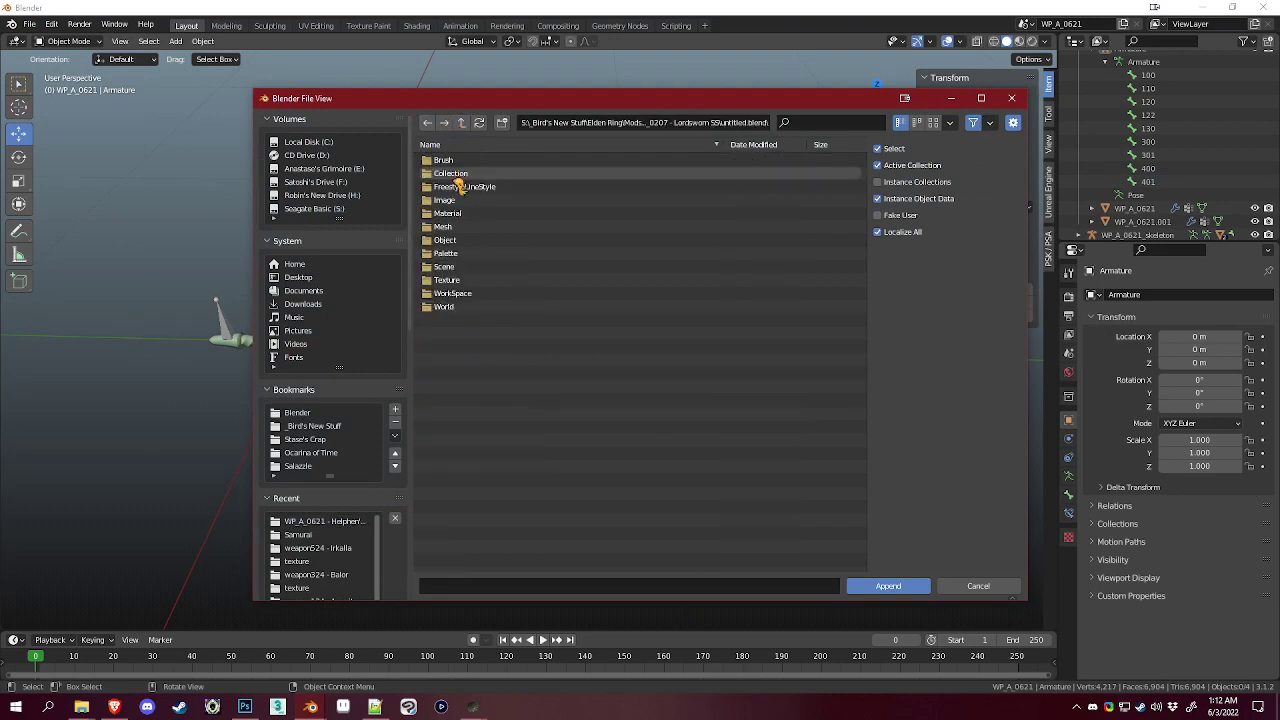
double_click(451, 240)
click(470, 174)
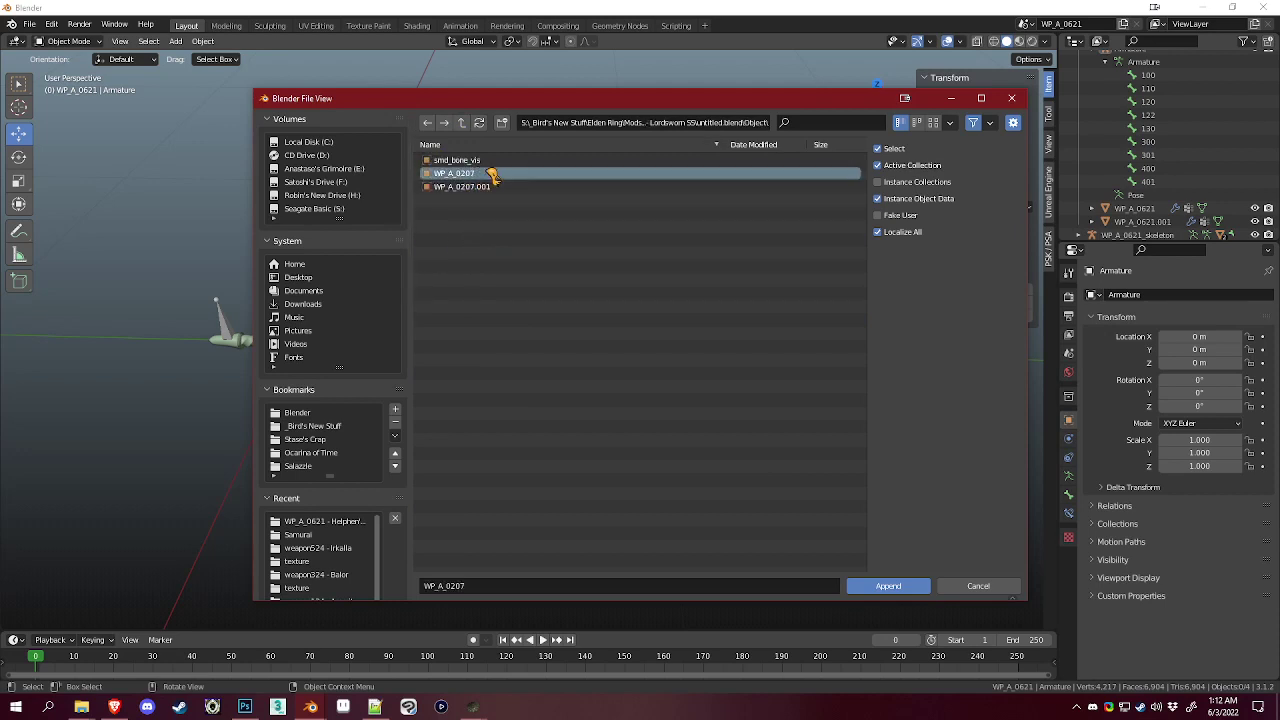
double_click(490, 174)
Step: Duplicate the WP_A_0621 sword together with its armature and move the copies along X to about -0.431 m
shift+middle_drag(440, 318, 632, 297)
click(632, 298)
scroll(586, 323, up, 4)
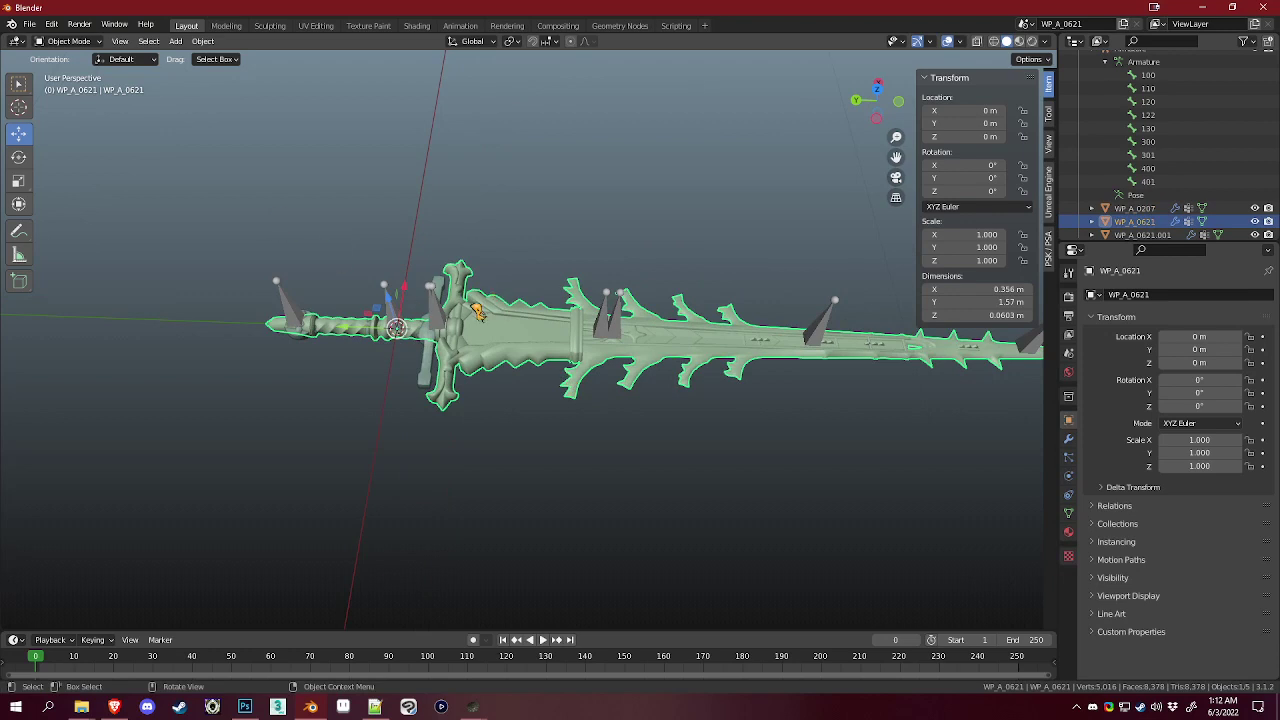
click(442, 311)
shift+click(462, 293)
scroll(578, 290, down, 3)
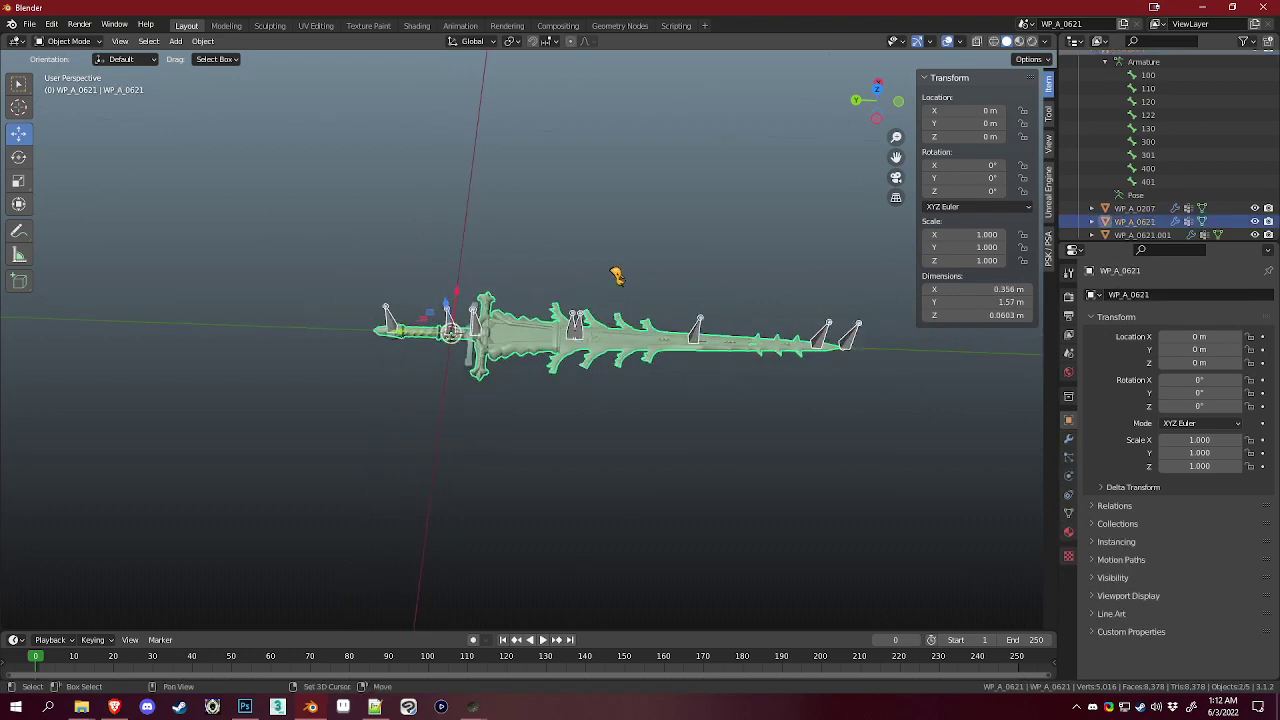
shift+middle_drag(603, 262, 594, 251)
key(shift+d)
key(x)
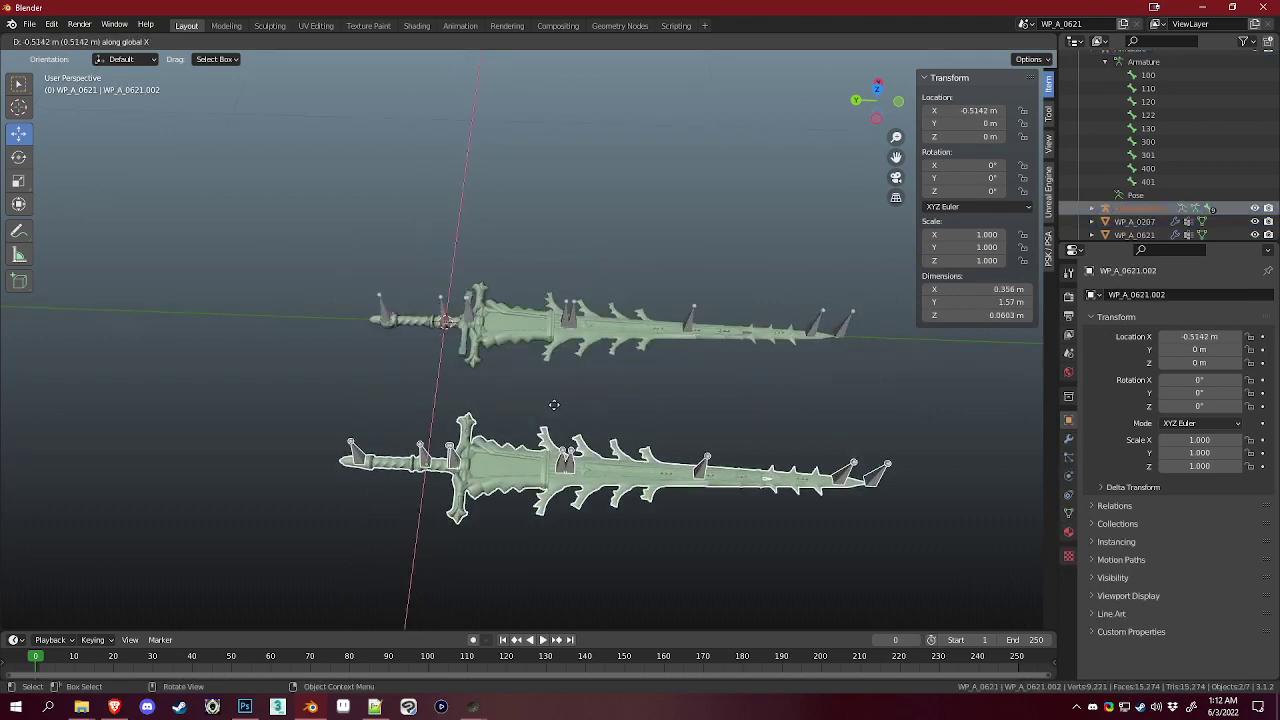
click(565, 386)
scroll(580, 337, up, 5)
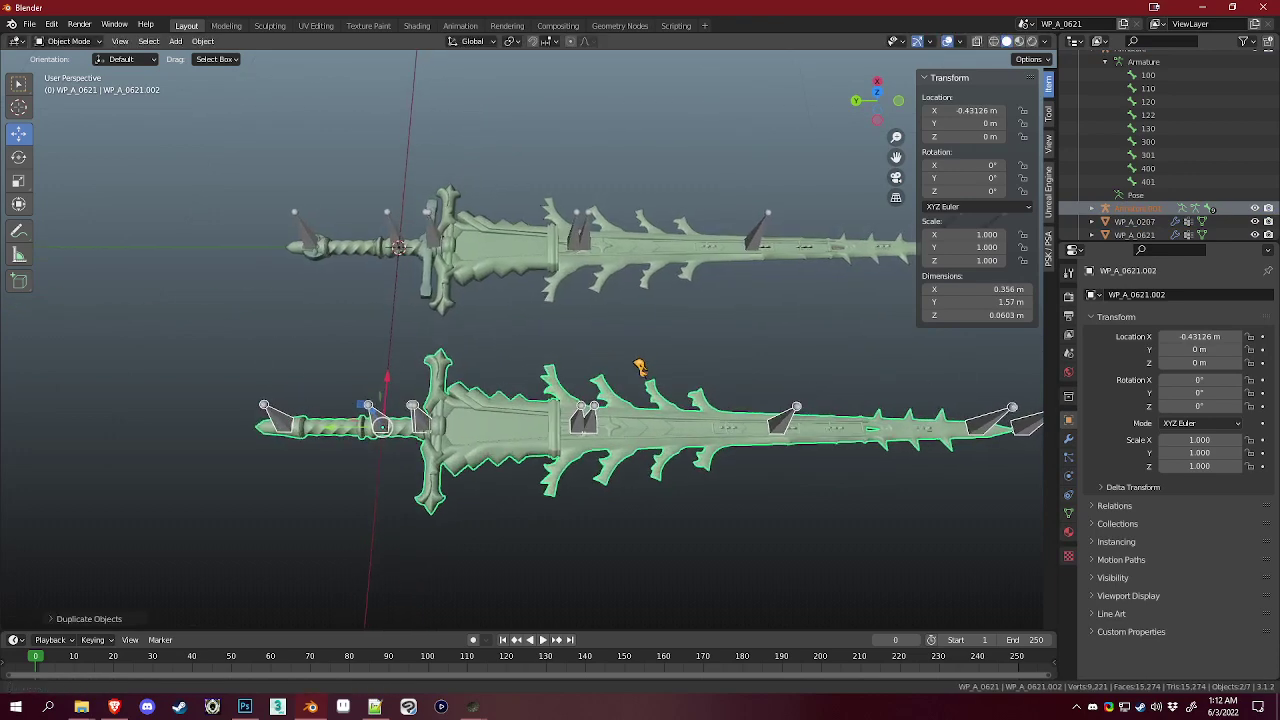
Step: Hide the original WP_A_0621 mesh and enter Edit Mode on the original armature
click(553, 296)
middle_drag(553, 296, 697, 380)
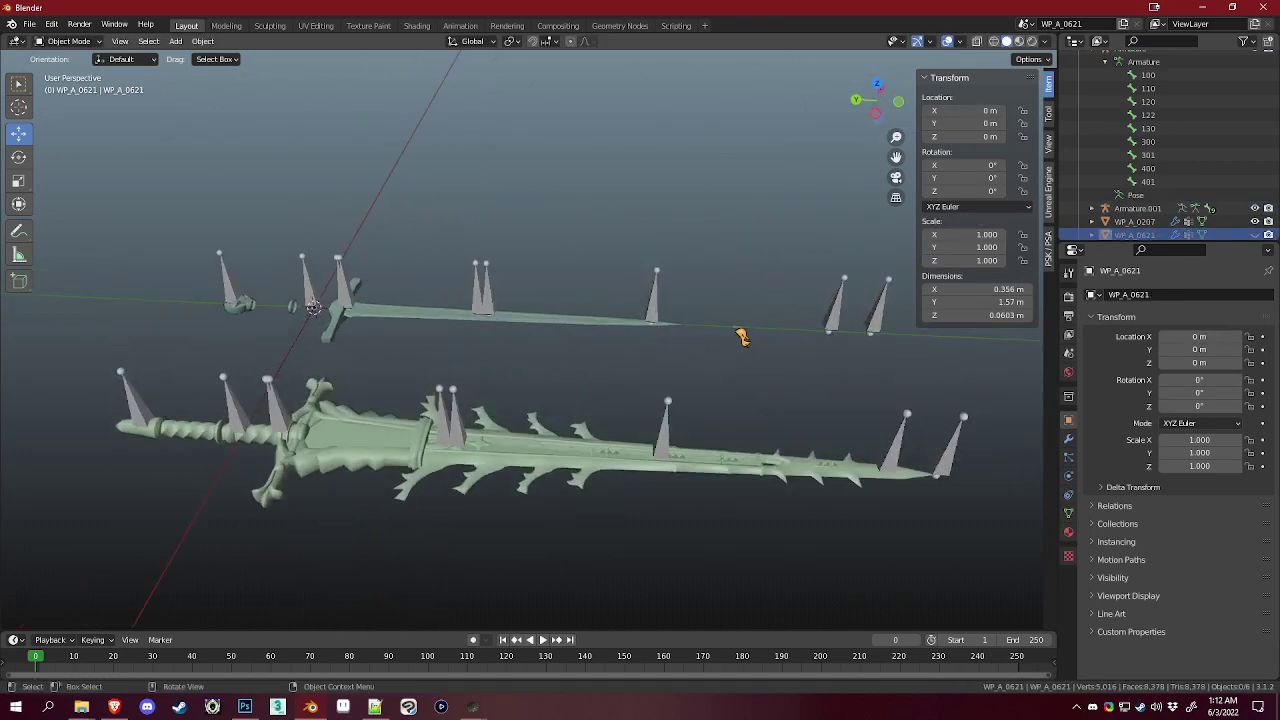
click(740, 337)
click(655, 292)
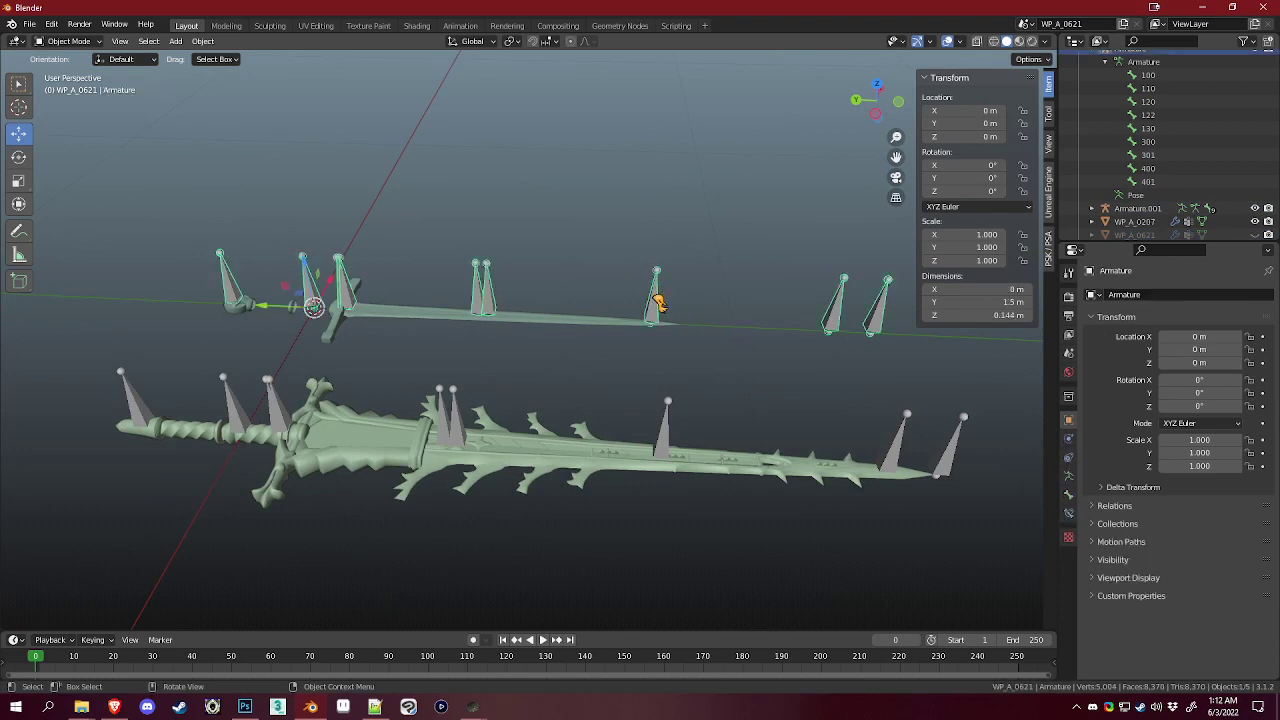
key(Tab)
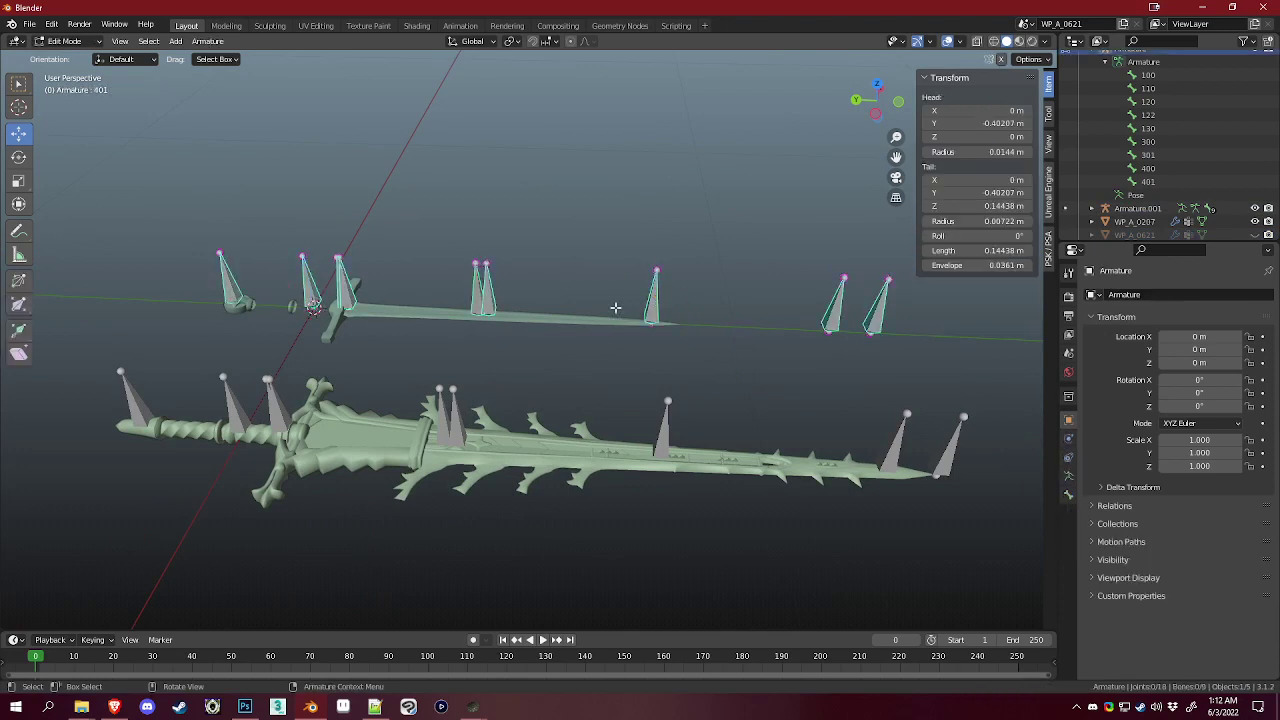
Step: Examine how the armature's bones line up with the appended WP_A_0207 sword from hilt to tip
scroll(508, 314, up, 5)
click(508, 314)
scroll(508, 314, up, 4)
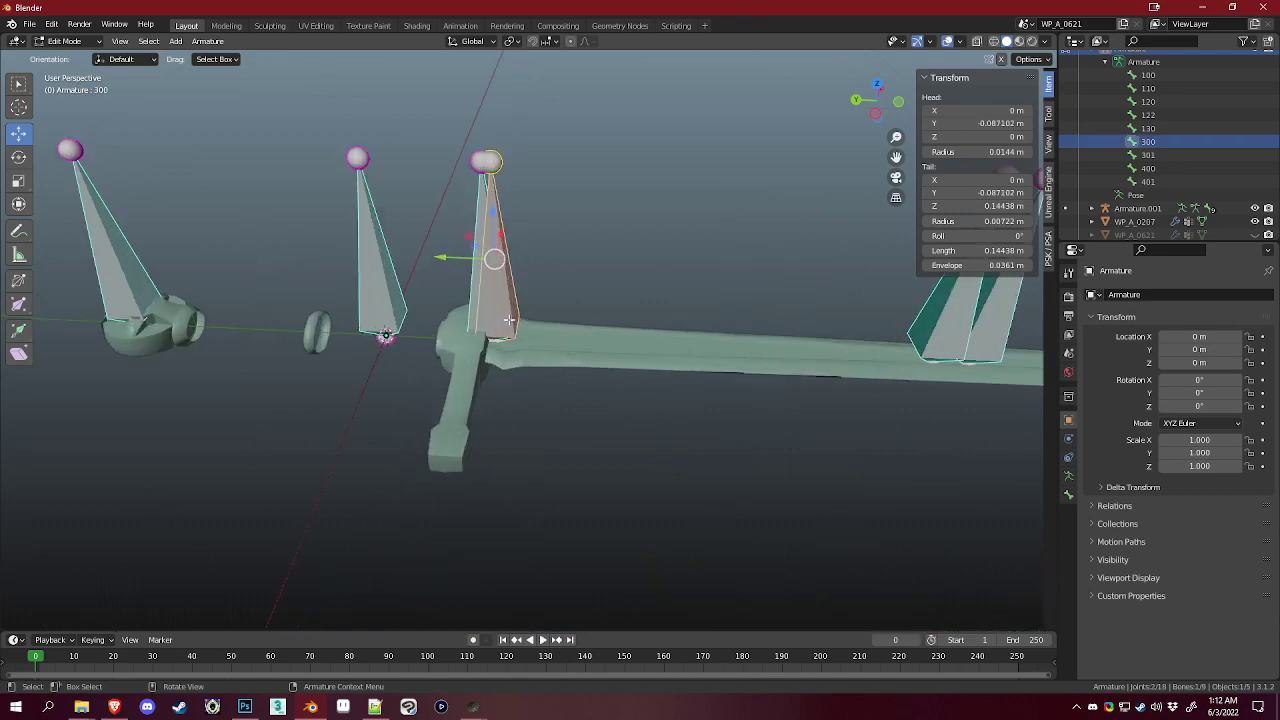
shift+middle_drag(483, 322, 654, 376)
shift+middle_drag(553, 358, 341, 342)
scroll(345, 342, down, 5)
shift+middle_drag(838, 373, 482, 339)
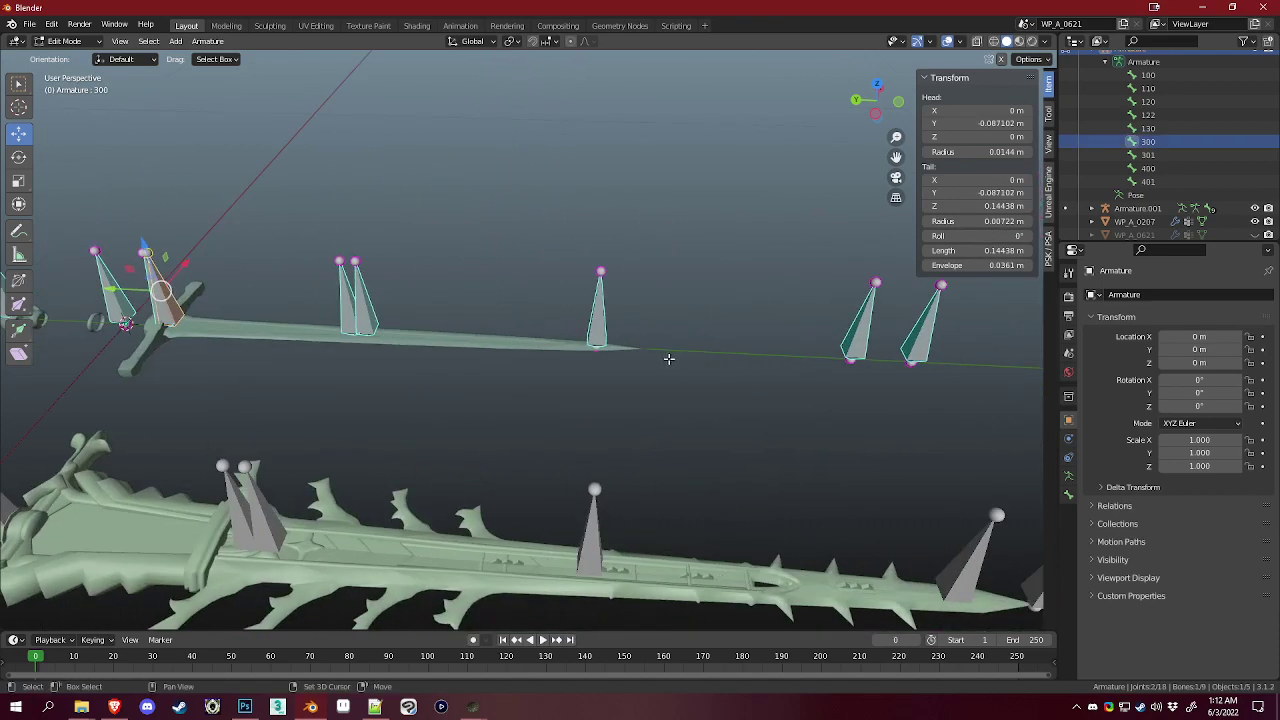
shift+middle_drag(646, 358, 709, 363)
Step: Move bones 100 and 301 together along Y toward the WP_A_0207 blade's tip, placing bone 301 at about -0.902 m
click(673, 323)
shift+click(732, 326)
scroll(712, 363, up, 1)
shift+middle_drag(806, 367, 573, 357)
scroll(851, 343, up, 2)
drag(836, 324, 377, 298)
shift+middle_drag(502, 371, 667, 474)
scroll(710, 381, up, 5)
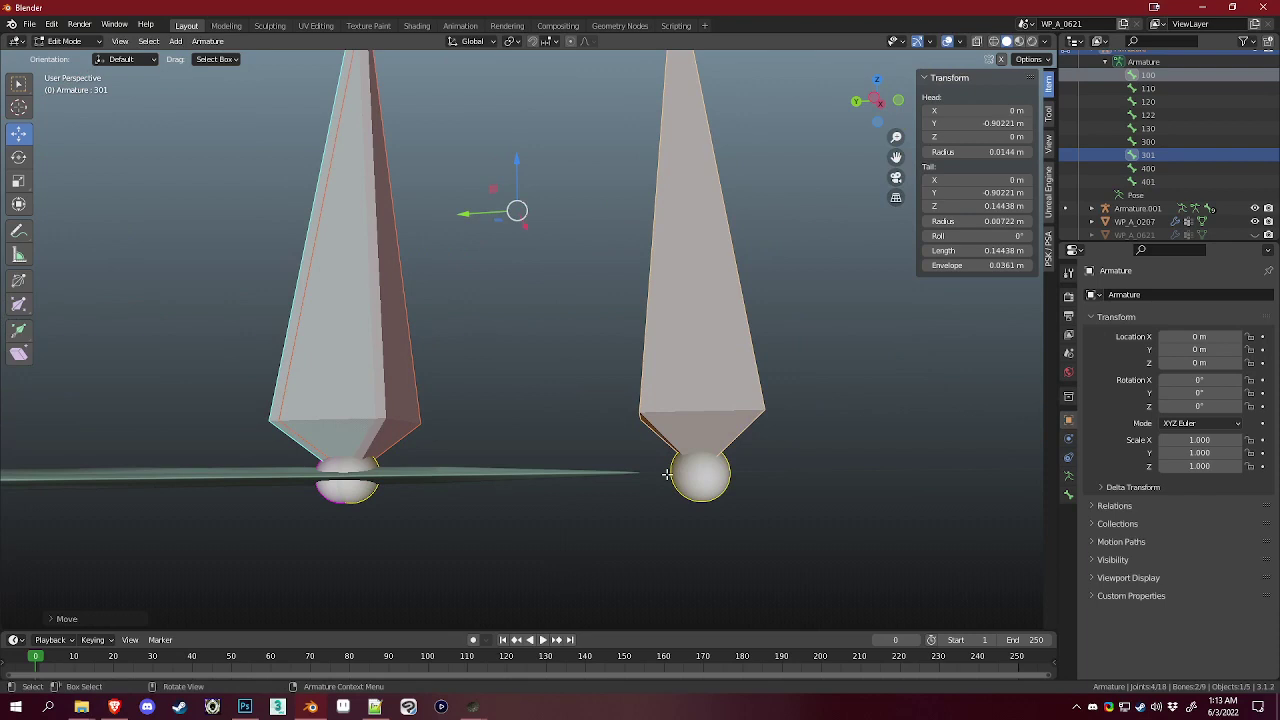
Step: Turn on snapping with Vertex as the snap target
click(533, 41)
click(553, 41)
click(529, 94)
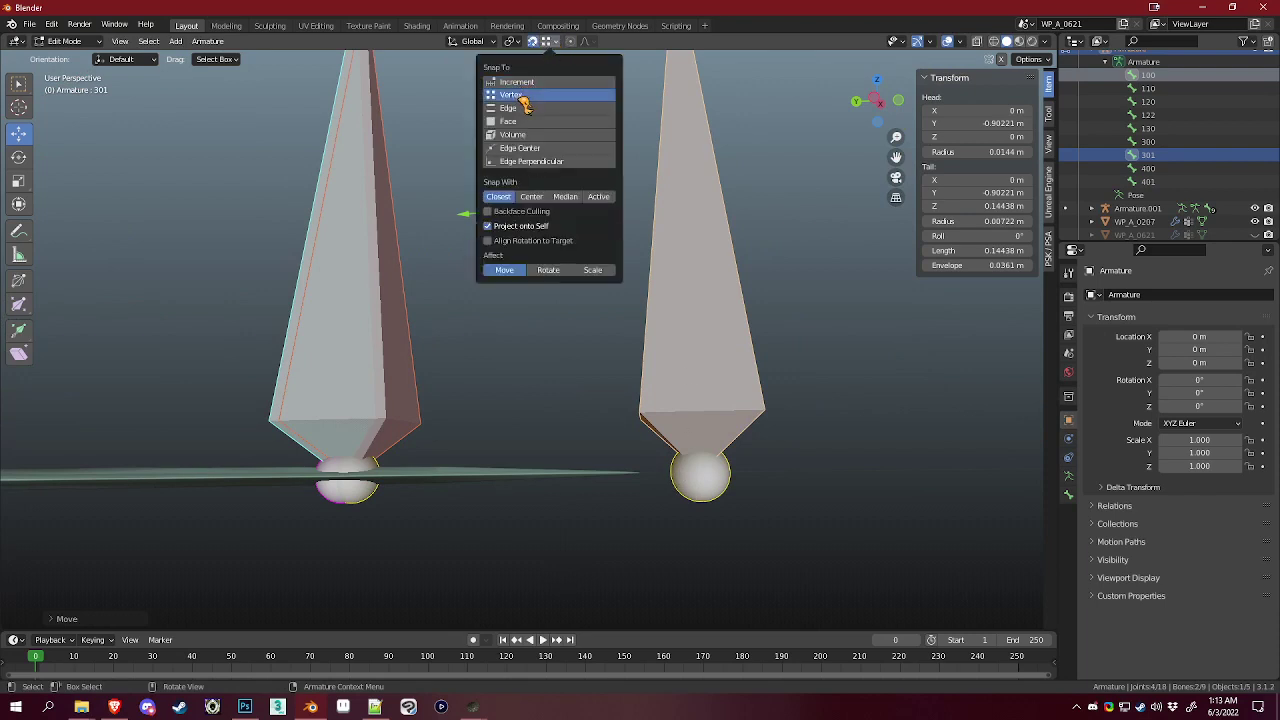
middle_drag(582, 258, 644, 316)
shift+click(675, 462)
key(e)
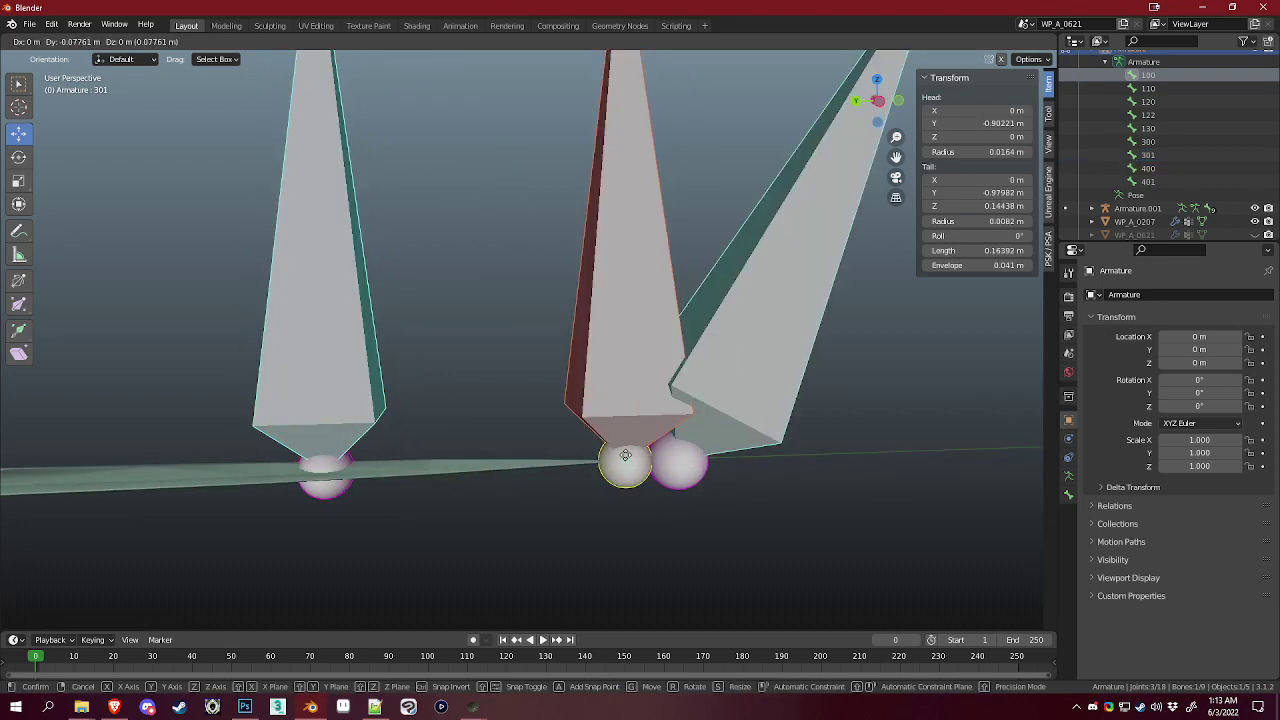
right_click(625, 455)
Step: Snap bone 301 to the tip vertex of the WP_A_0207 blade at Y -0.88743 m and turn snapping off
middle_drag(585, 372, 638, 317)
click(701, 331)
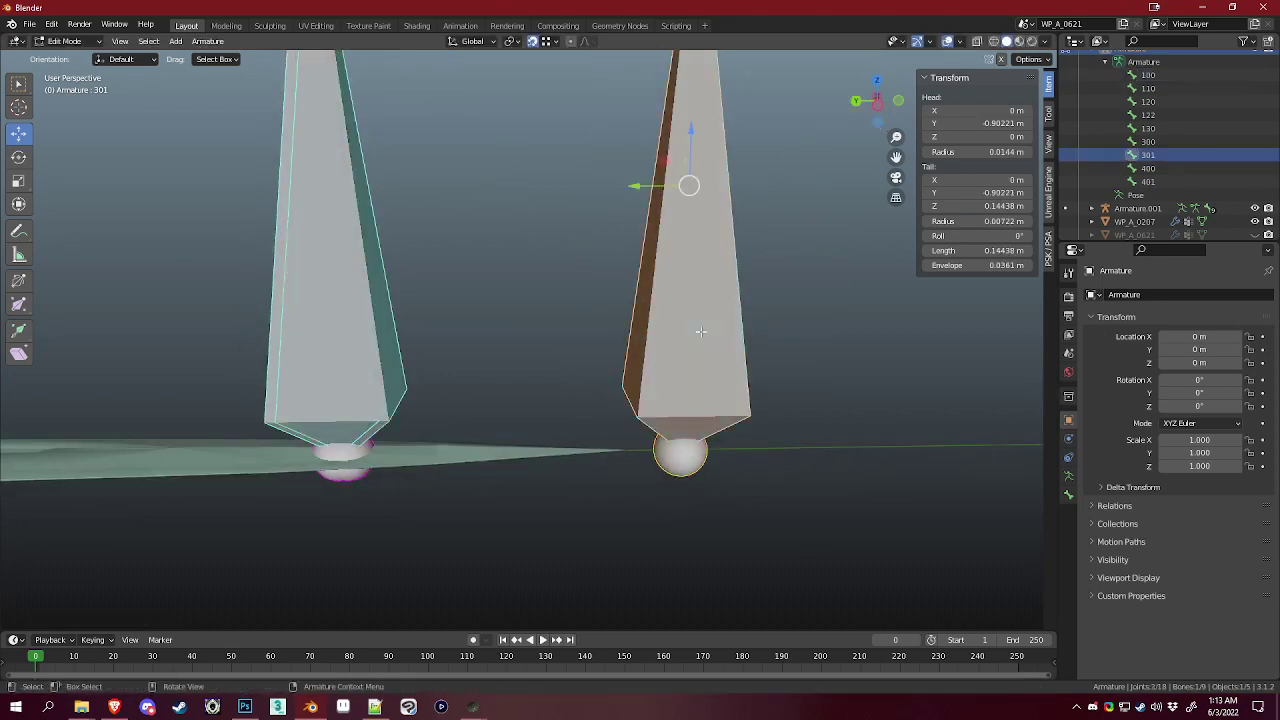
key(g)
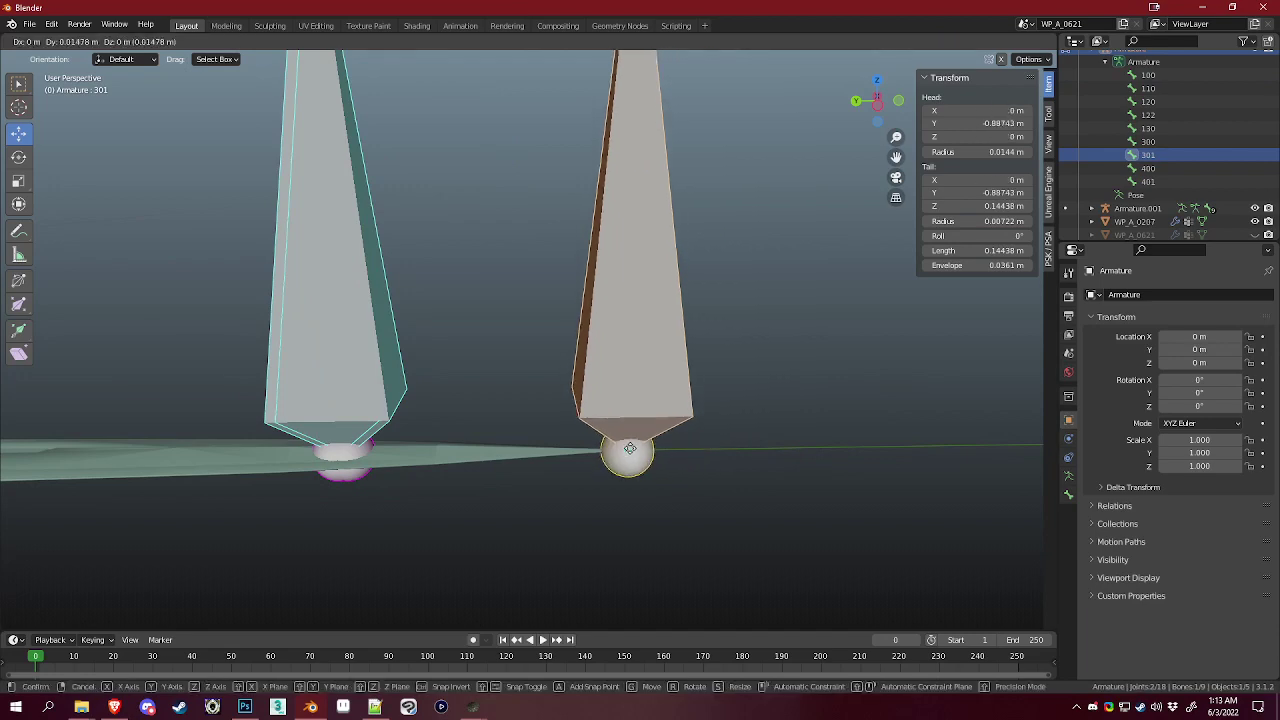
click(634, 453)
middle_drag(729, 429, 749, 204)
middle_drag(717, 289, 455, 263)
scroll(455, 263, down, 4)
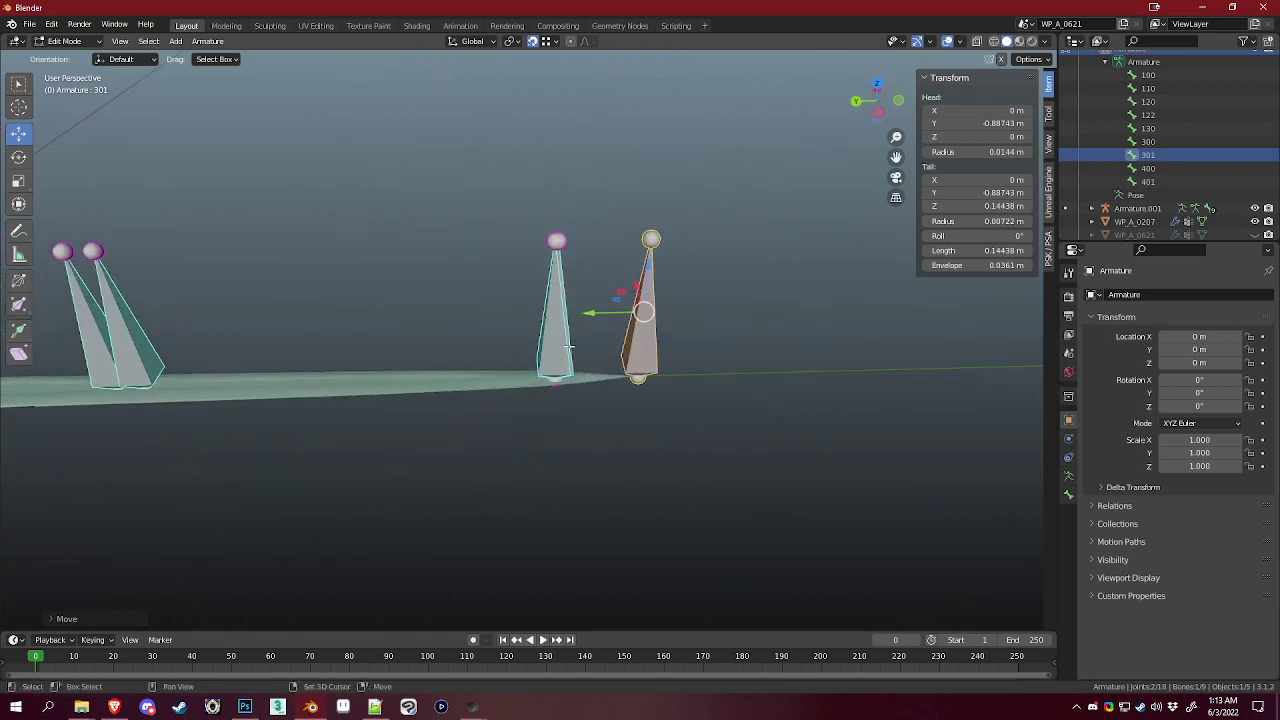
key(shift+Tab)
click(566, 346)
shift+middle_drag(540, 331, 642, 328)
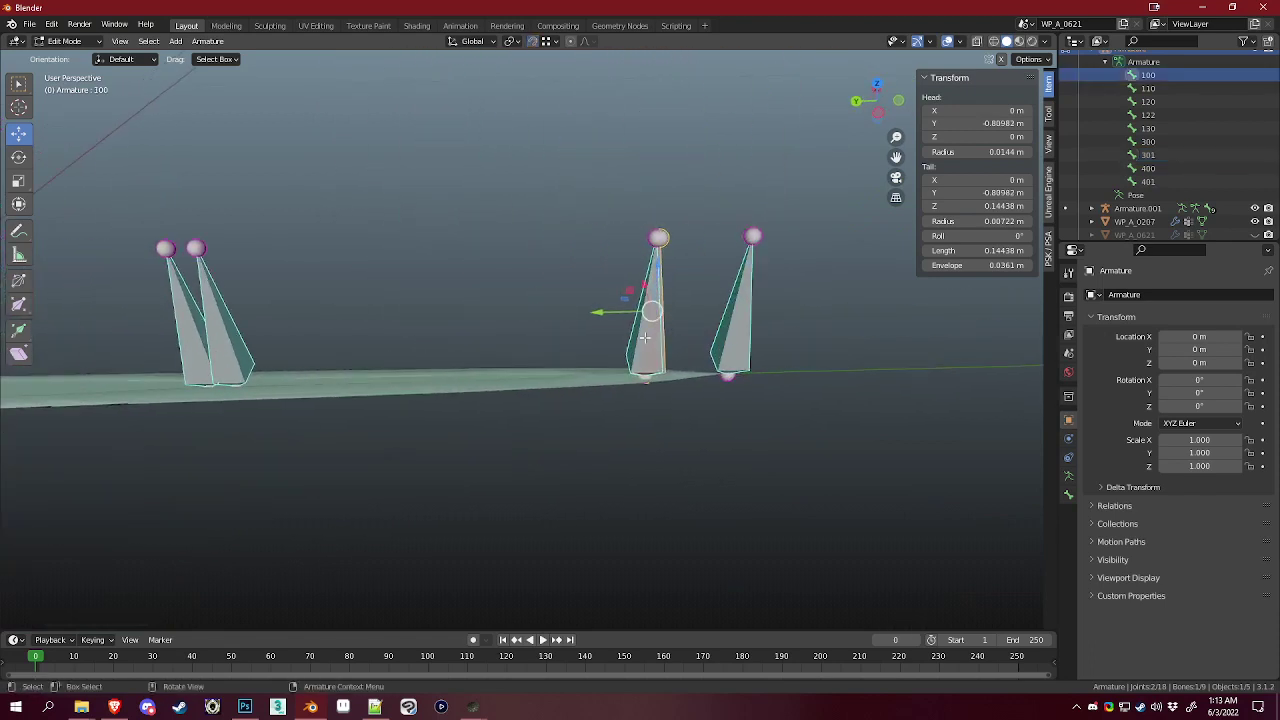
drag(610, 317, 555, 319)
key(ctrl+z)
Step: Move bone 130 back along Y to the middle of the WP_A_0207 blade and leave Edit Mode
click(638, 343)
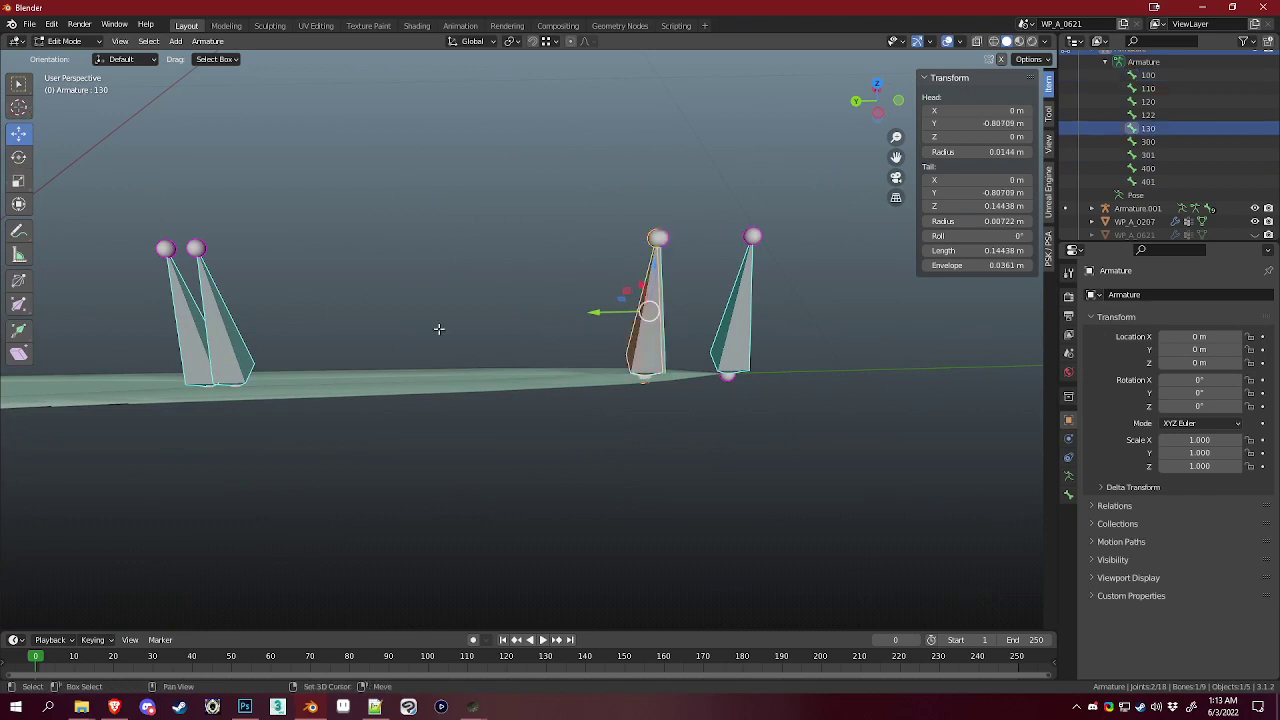
shift+middle_drag(466, 331, 702, 337)
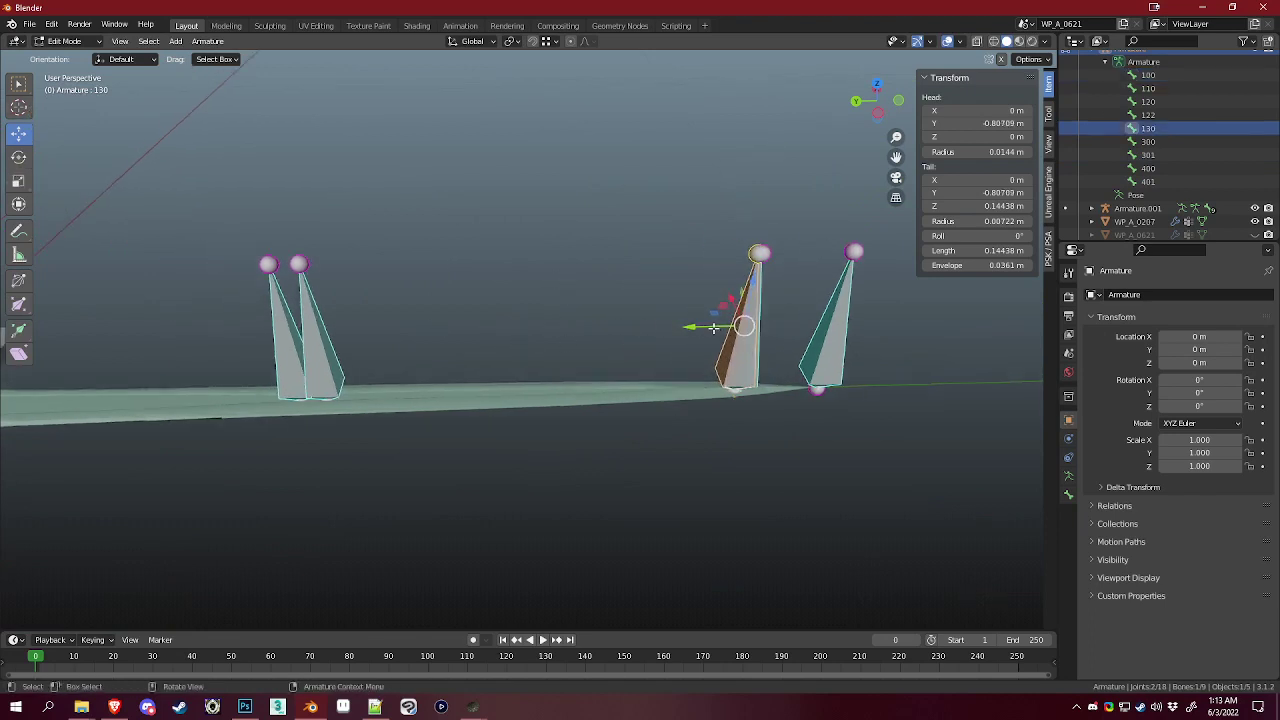
drag(713, 328, 453, 336)
scroll(530, 342, down, 6)
scroll(617, 398, up, 3)
key(Tab)
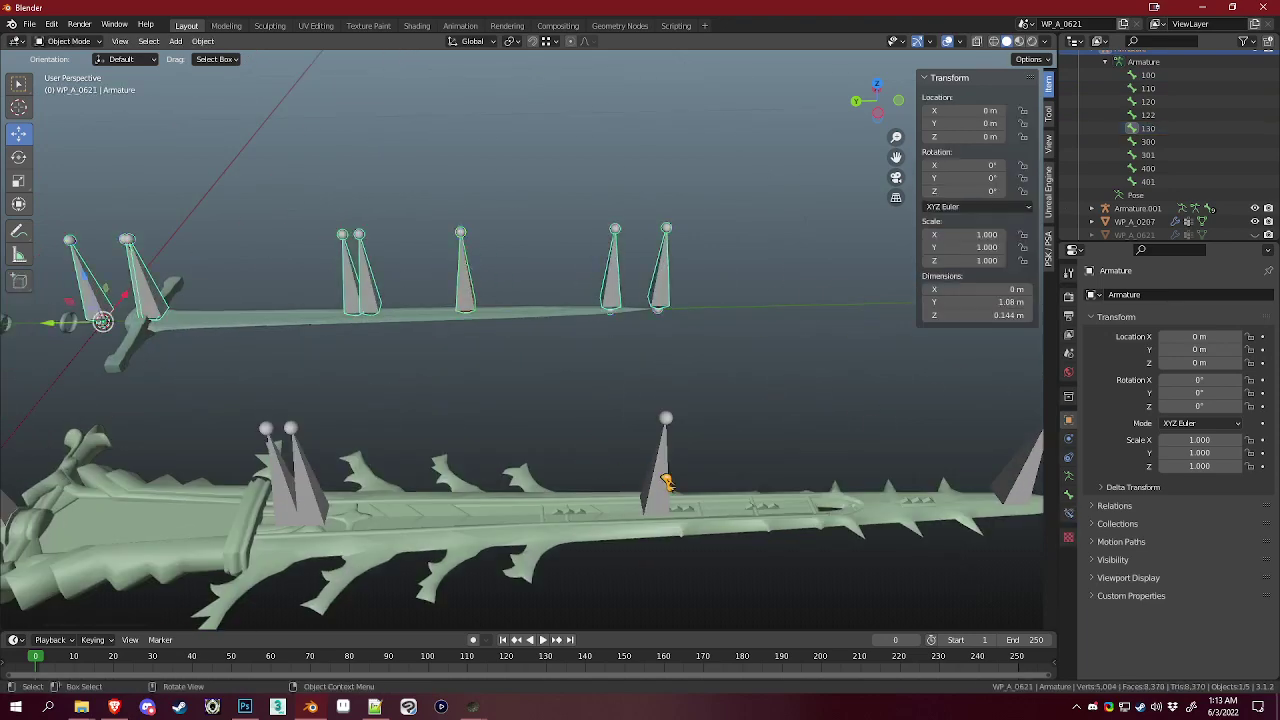
Step: Compare the blade bones of the duplicated reference armature with those of the armature on the WP_A_0207 sword
click(664, 478)
key(Tab)
shift+middle_drag(870, 440, 1010, 495)
click(656, 350)
scroll(640, 400, up, 3)
key(Tab)
click(532, 361)
key(Tab)
middle_drag(510, 355, 770, 343)
Step: In Edit Mode, move bone 401 along Y toward the WP_A_0207 guard to about Y -0.281 m
key(Tab)
click(448, 323)
key(Tab)
middle_drag(668, 340, 640, 352)
click(505, 340)
middle_drag(505, 340, 641, 389)
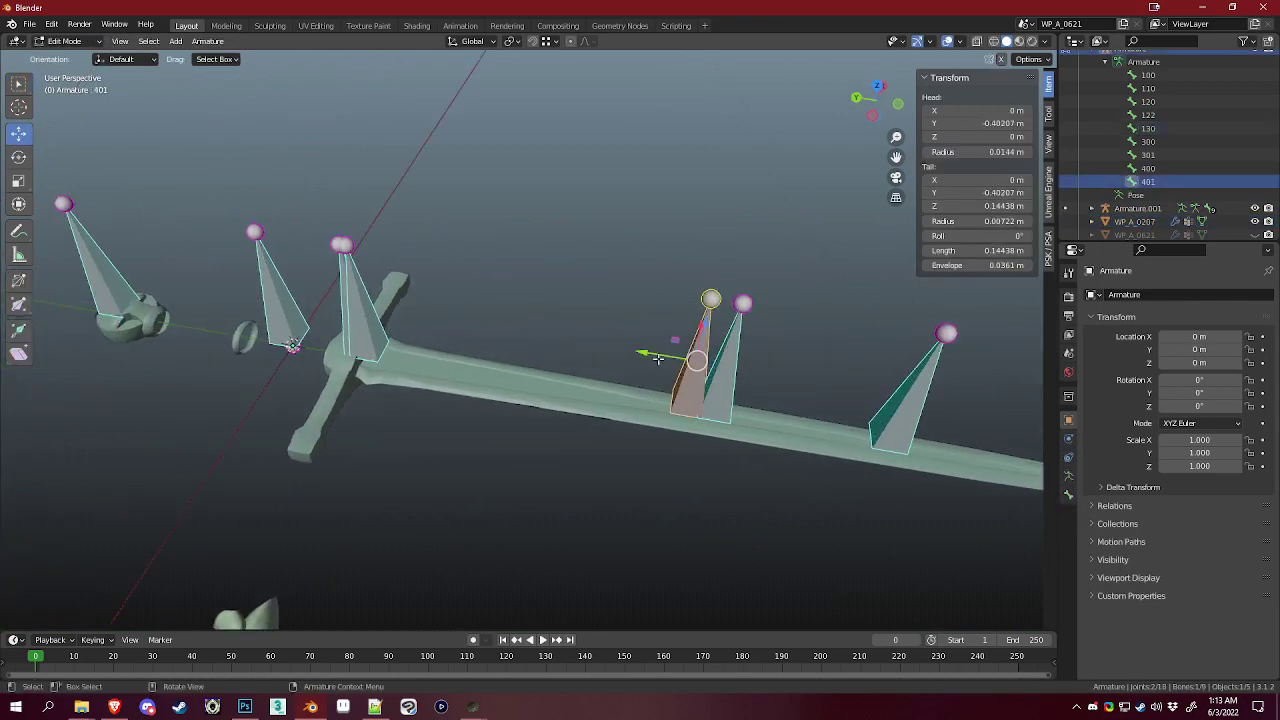
key(g)
click(552, 367)
scroll(552, 367, down, 2)
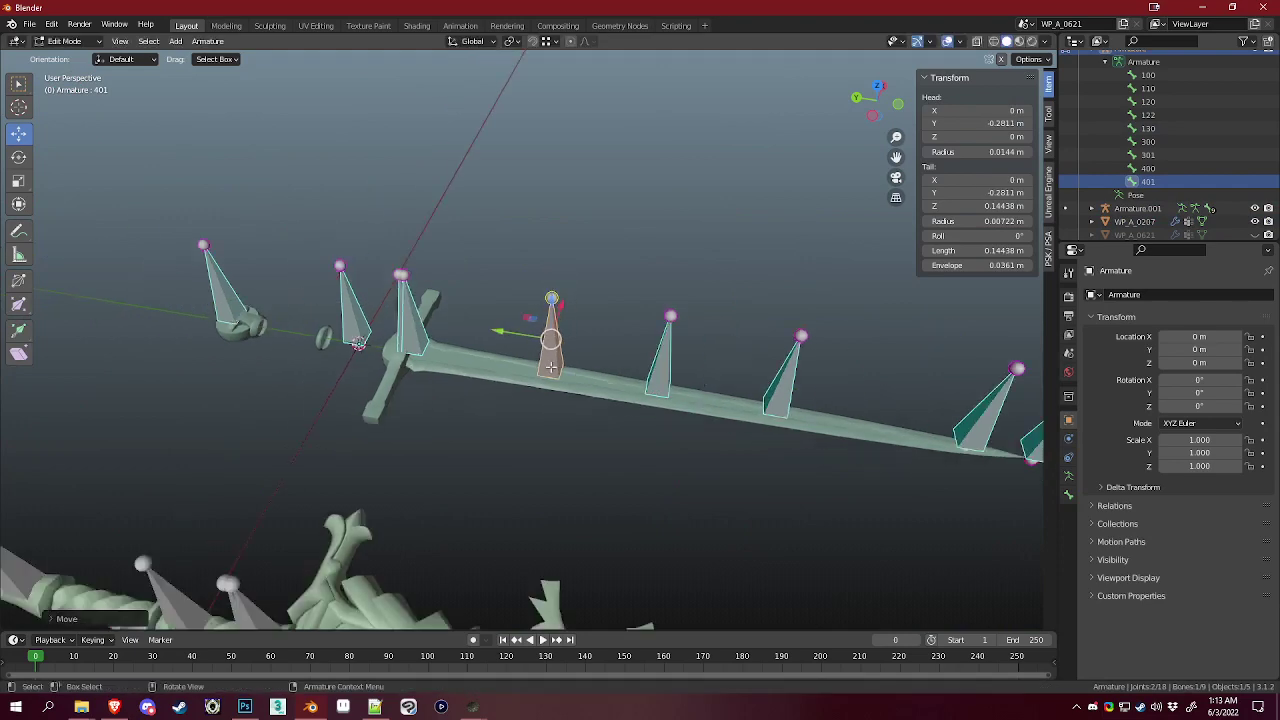
Step: Shift bone 130 slightly along Y toward the tip of the WP_A_0207 blade
middle_drag(552, 367, 723, 361)
click(778, 349)
scroll(569, 361, up, 1)
click(562, 361)
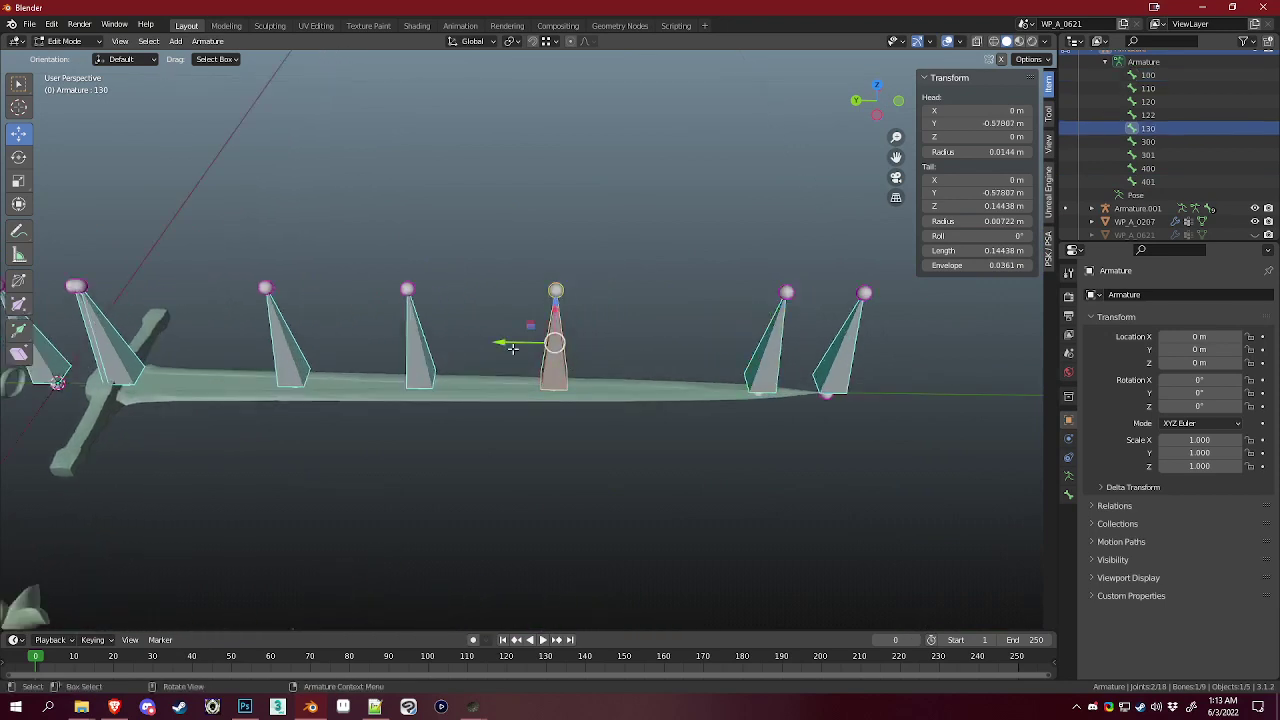
drag(520, 347, 526, 348)
click(580, 358)
Step: Move bone 110 along Y to about -0.46741 m and bone 401 to about -0.2752 m to even out the blade bones
click(424, 361)
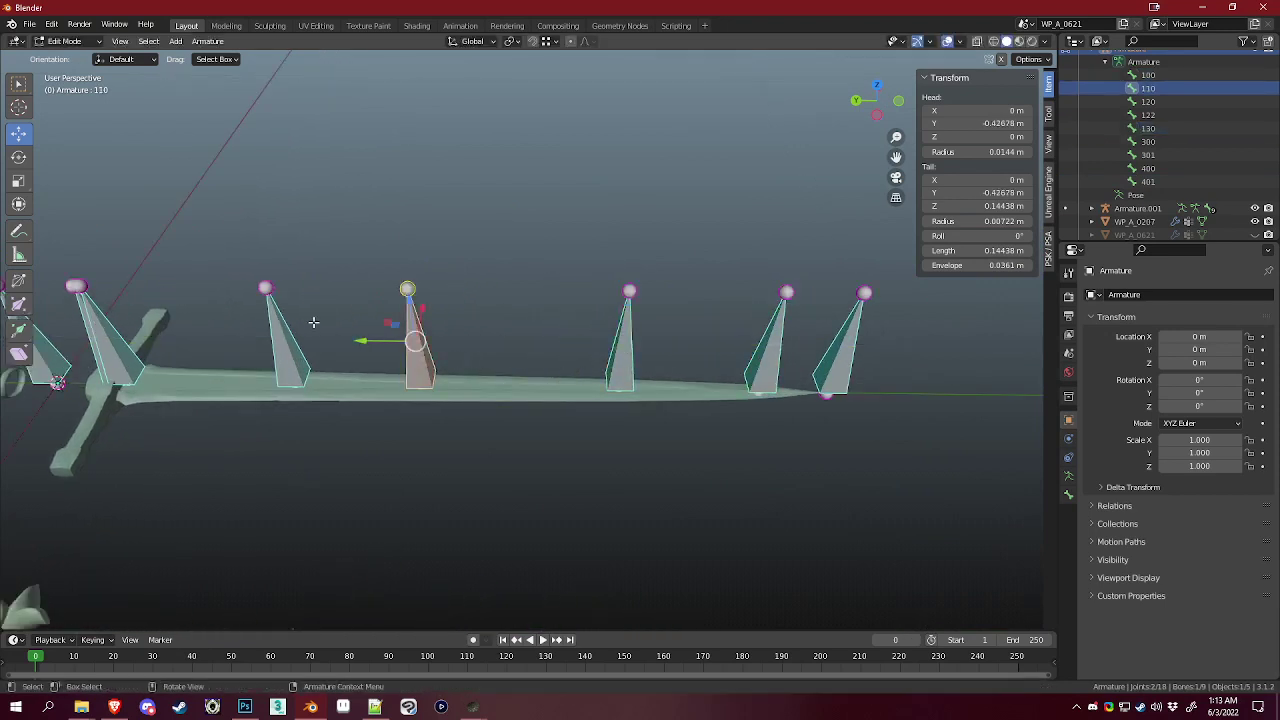
drag(371, 344, 410, 343)
click(288, 356)
middle_drag(288, 356, 561, 377)
drag(602, 352, 609, 354)
middle_drag(609, 354, 625, 420)
scroll(622, 441, up, 2)
drag(440, 333, 414, 334)
scroll(590, 385, down, 3)
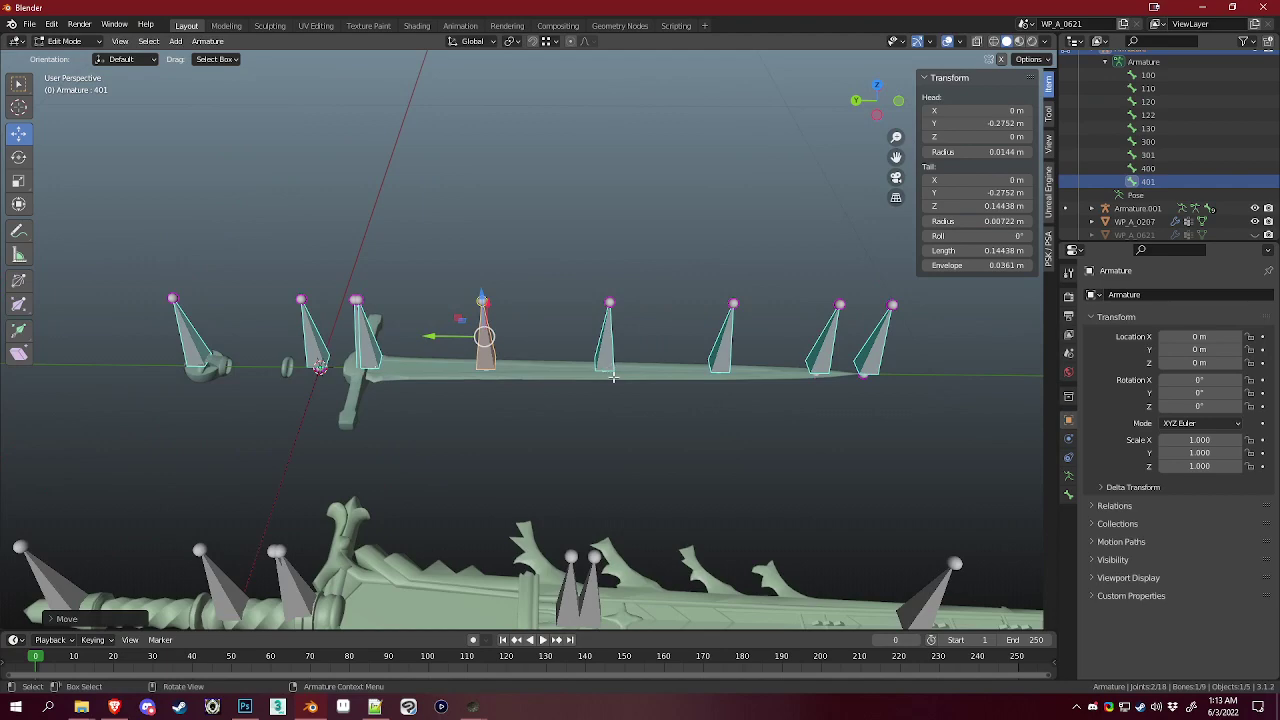
Step: Compare the spacing of the WP_A_0207 blade bones with the duplicated reference armature on the large sword
scroll(613, 377, down, 2)
middle_drag(616, 392, 651, 389)
key(Tab)
scroll(598, 362, up, 3)
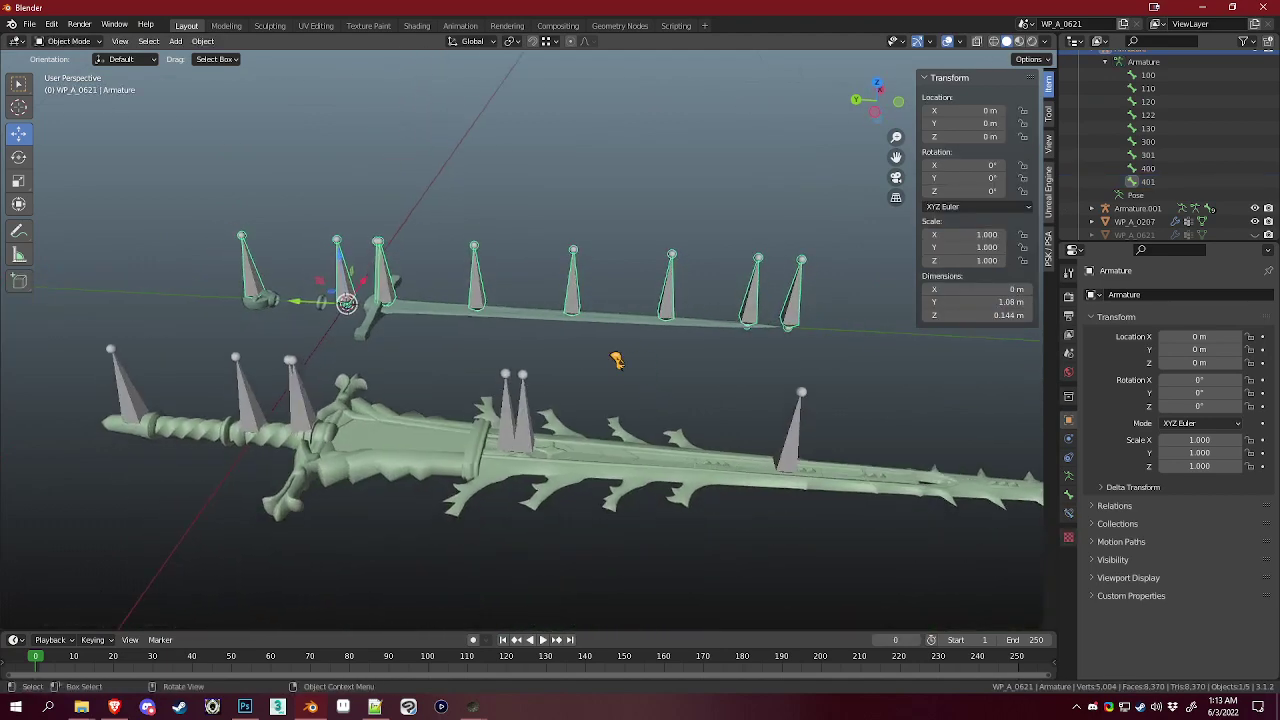
click(563, 368)
click(574, 302)
scroll(760, 250, up, 1)
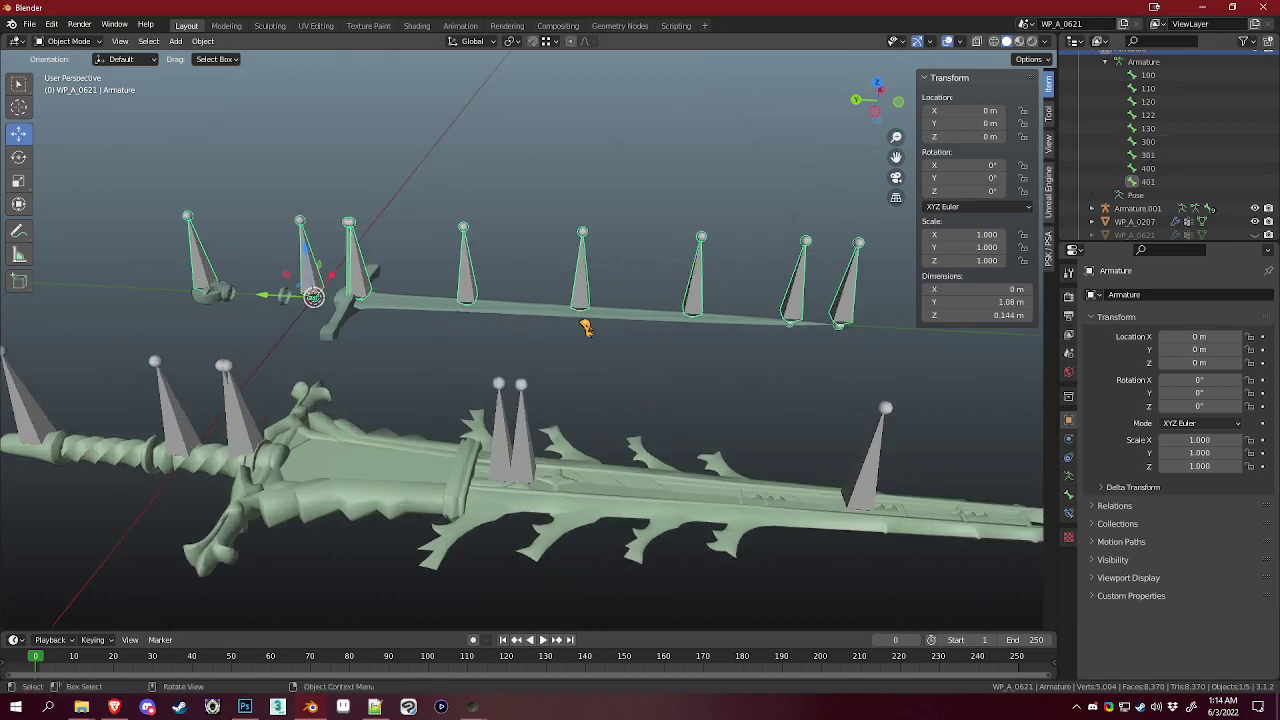
key(Tab)
middle_drag(586, 328, 519, 358)
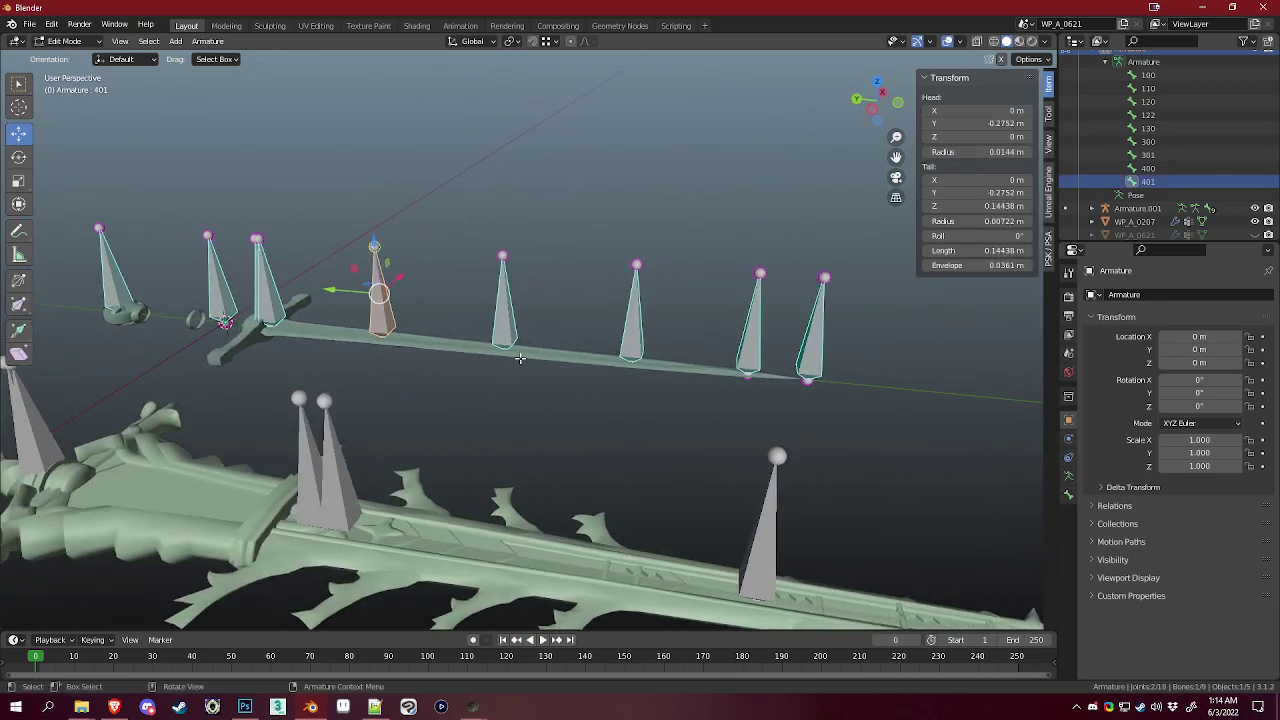
Step: Switch to Notepad++ and examine the dummy JSON entry with ReferenceID 100
click(375, 707)
click(1008, 368)
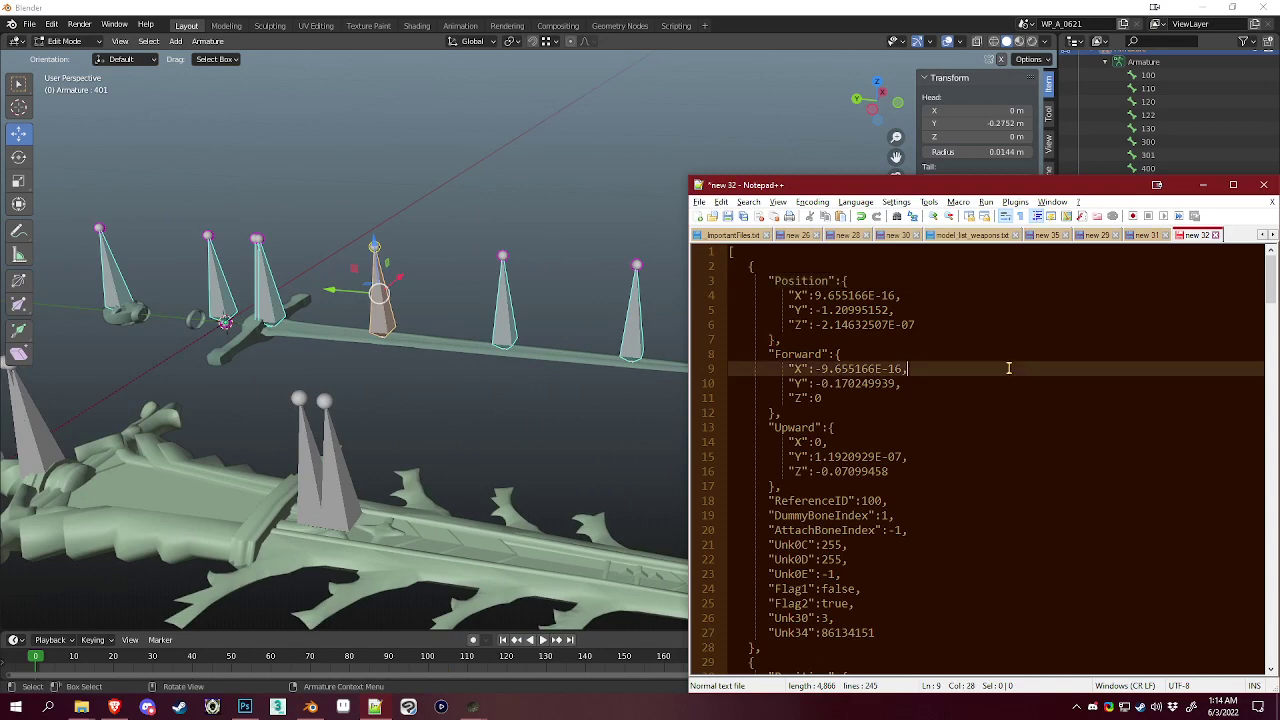
click(860, 267)
click(978, 292)
scroll(1120, 383, down, 4)
scroll(1004, 398, up, 4)
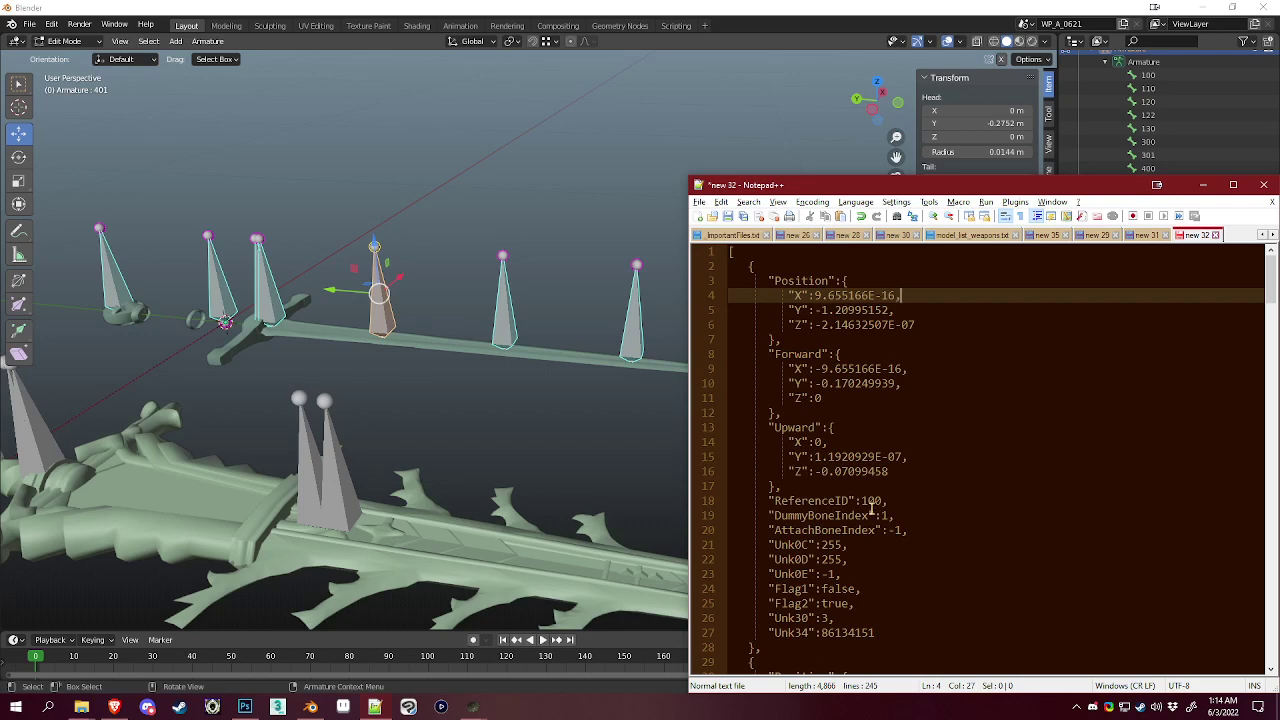
click(673, 7)
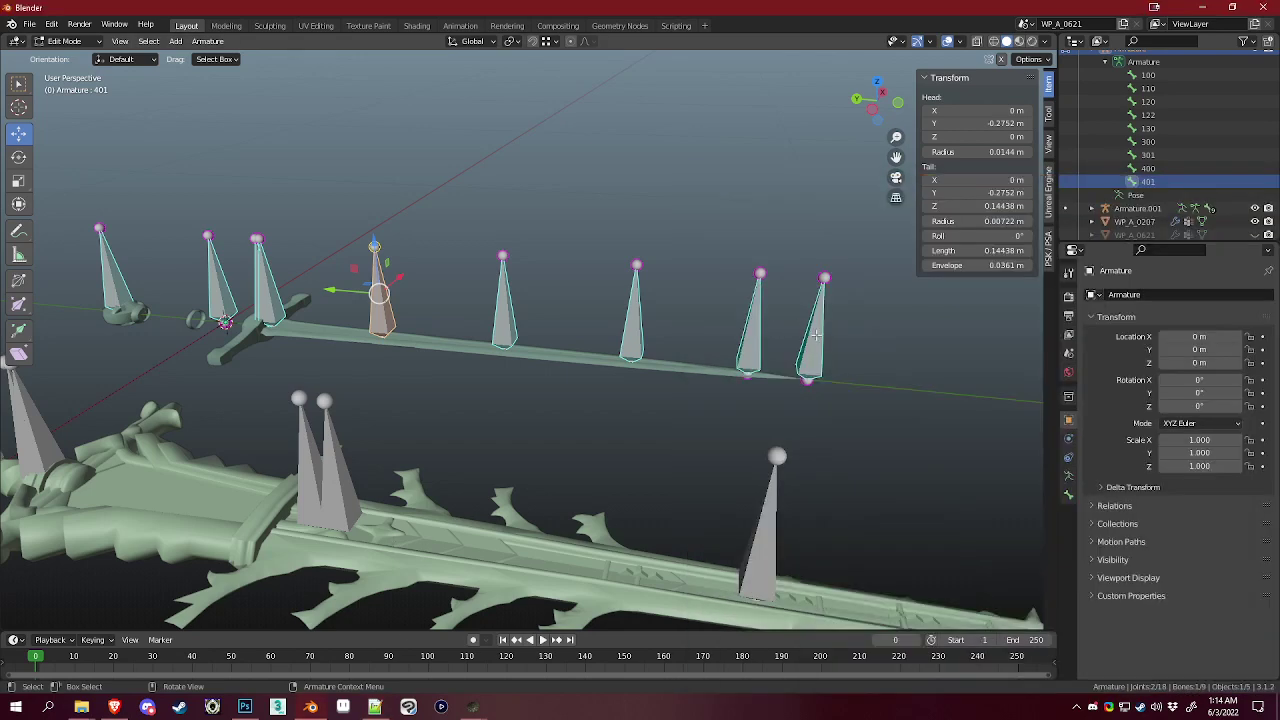
Step: Copy bone 301's head Y value from Blender and set the Position Y of ReferenceID 100 in the JSON to -0.88743
click(816, 335)
key(KP_Decimal)
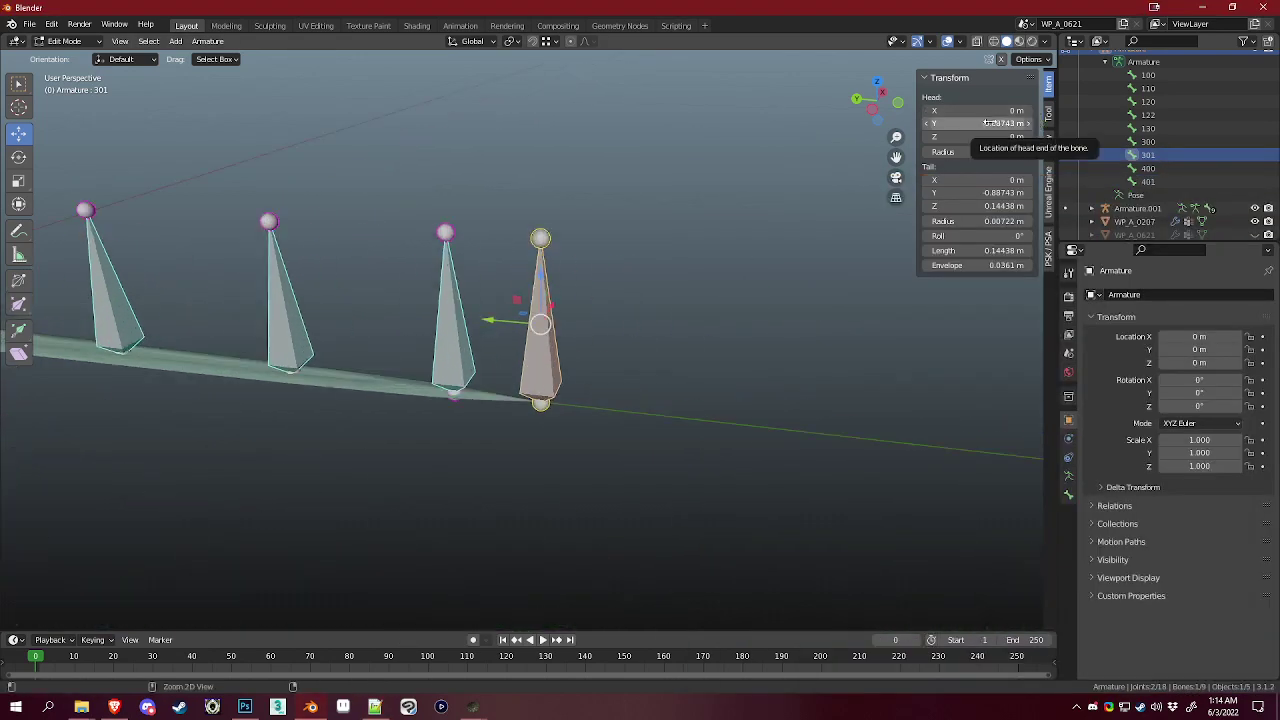
click(989, 122)
key(ctrl+c)
click(375, 707)
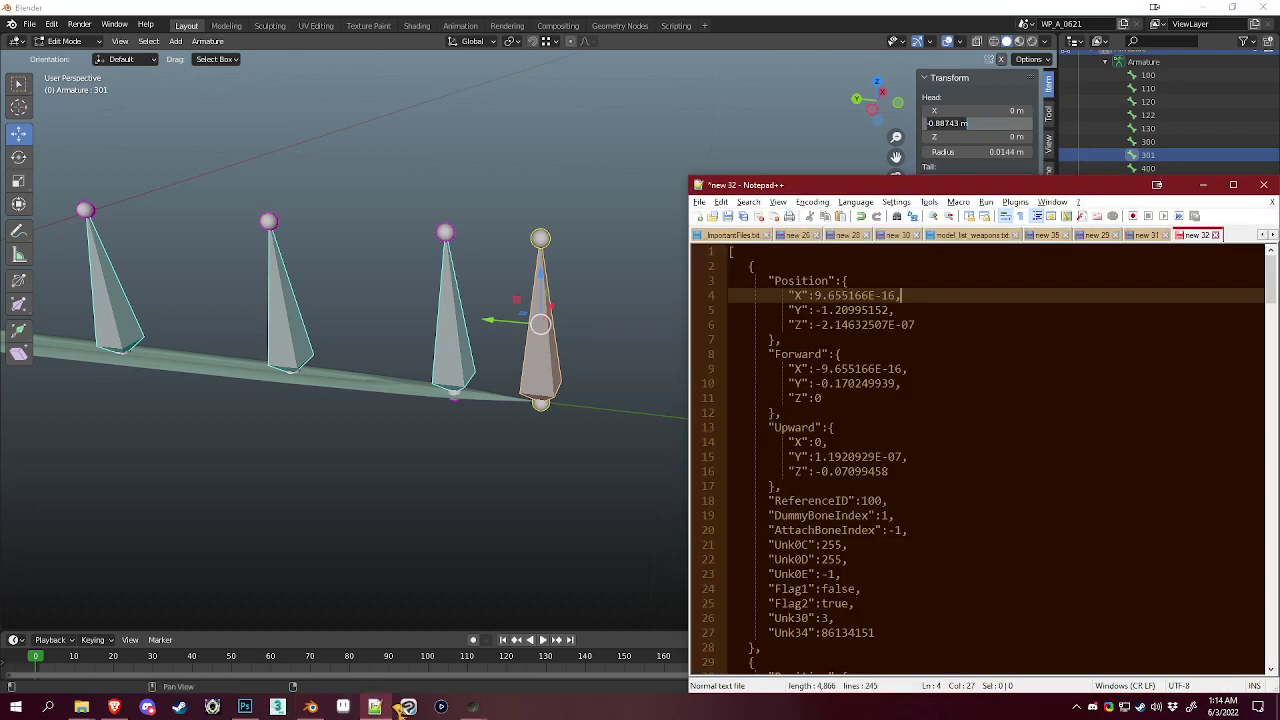
click(886, 310)
drag(818, 310, 888, 310)
key(ctrl+v)
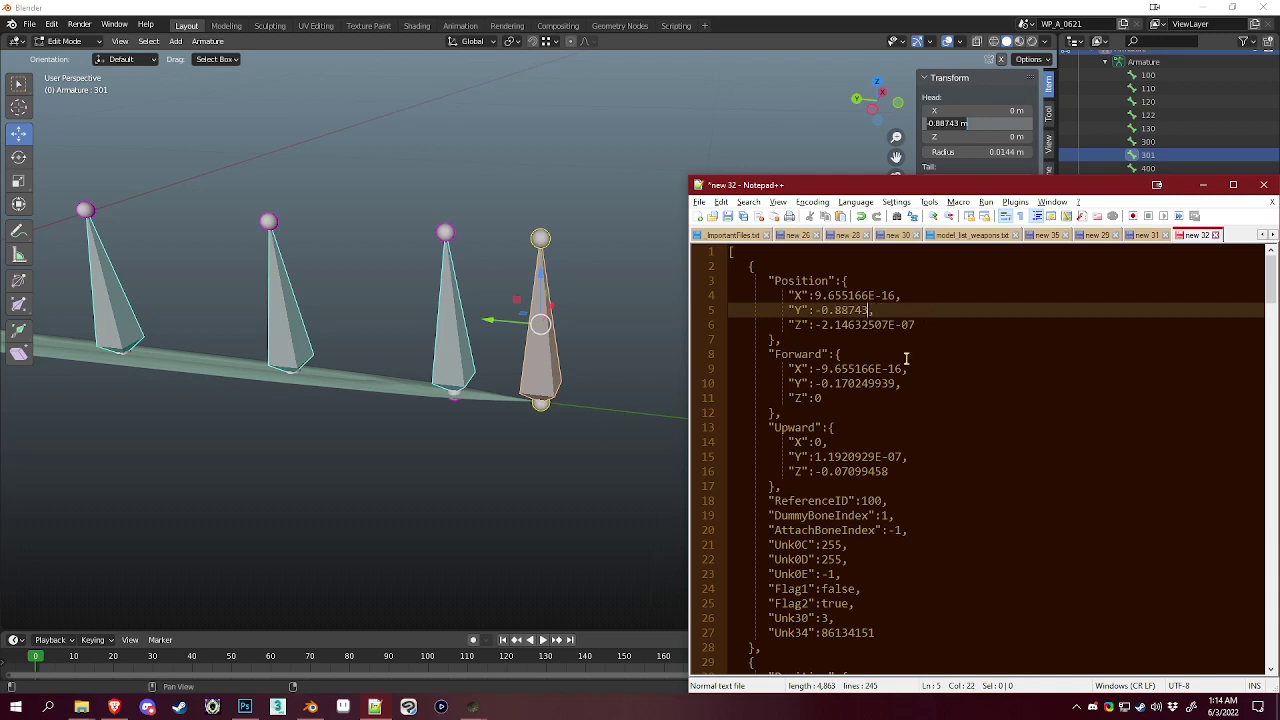
Step: Check the head positions of bones 100 and 120 against the following dummy entries in the JSON
scroll(908, 433, down, 4)
scroll(908, 435, down, 6)
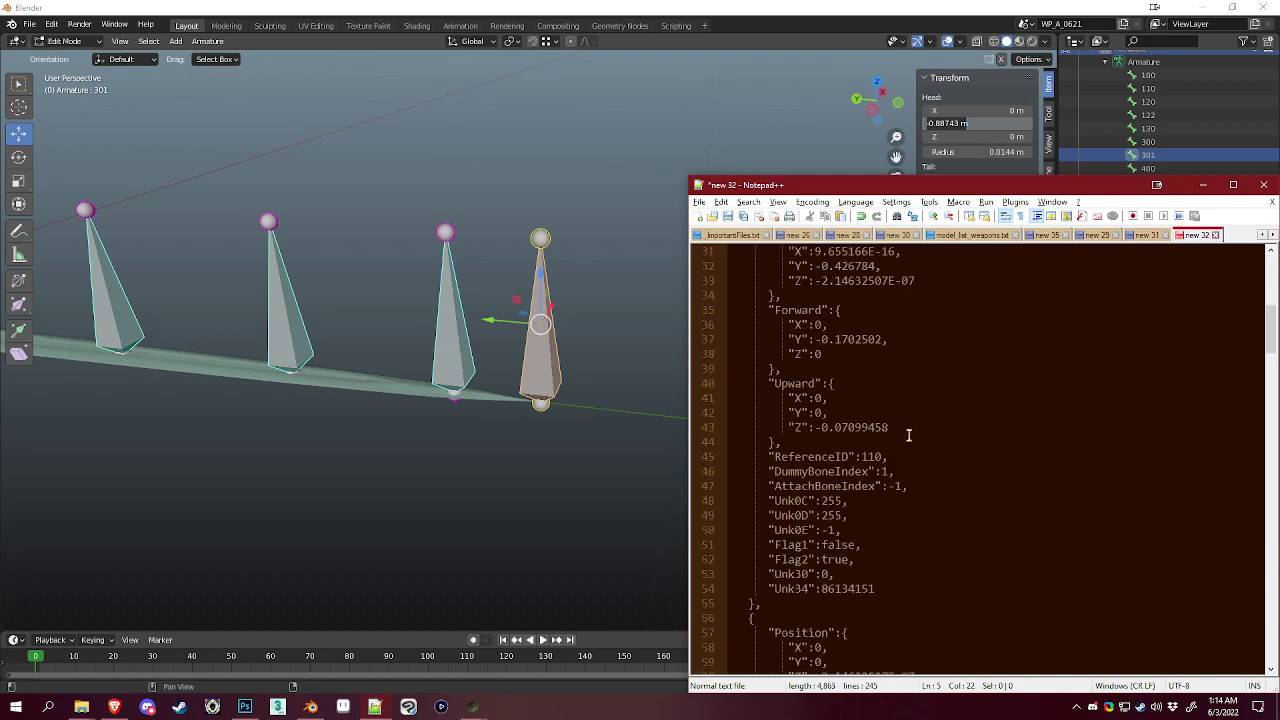
scroll(908, 435, down, 5)
click(692, 7)
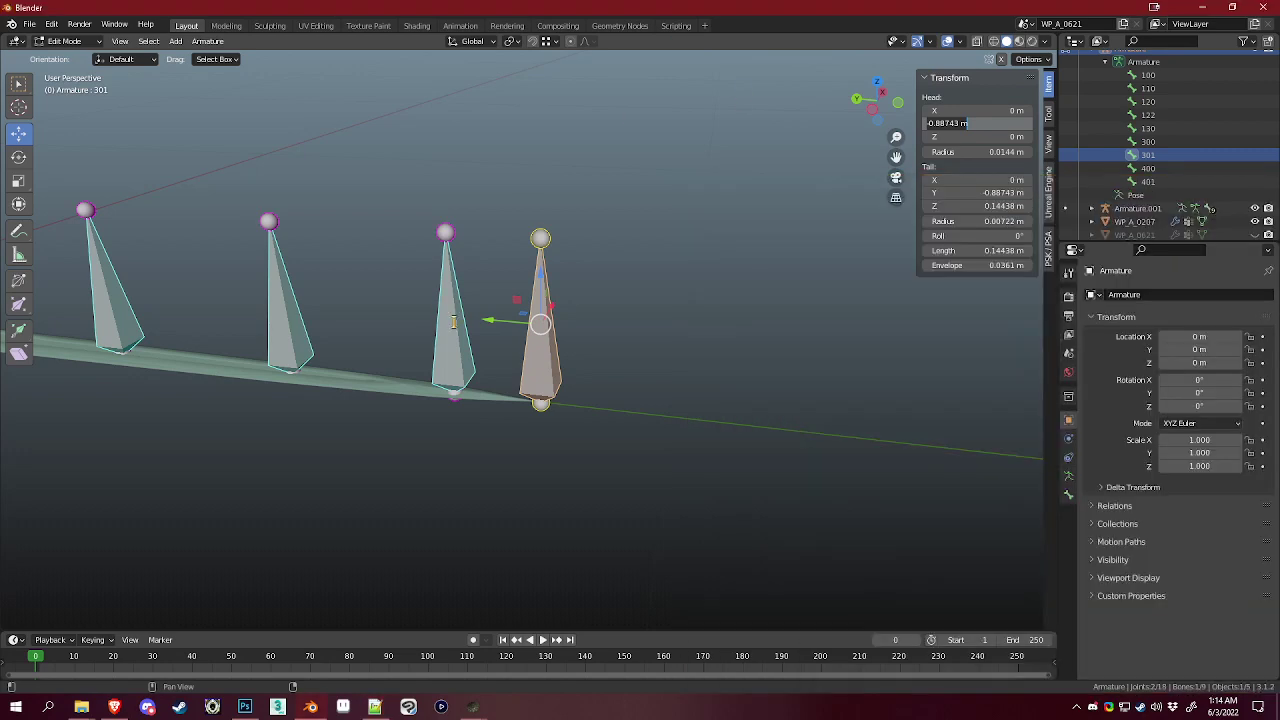
click(456, 322)
click(456, 322)
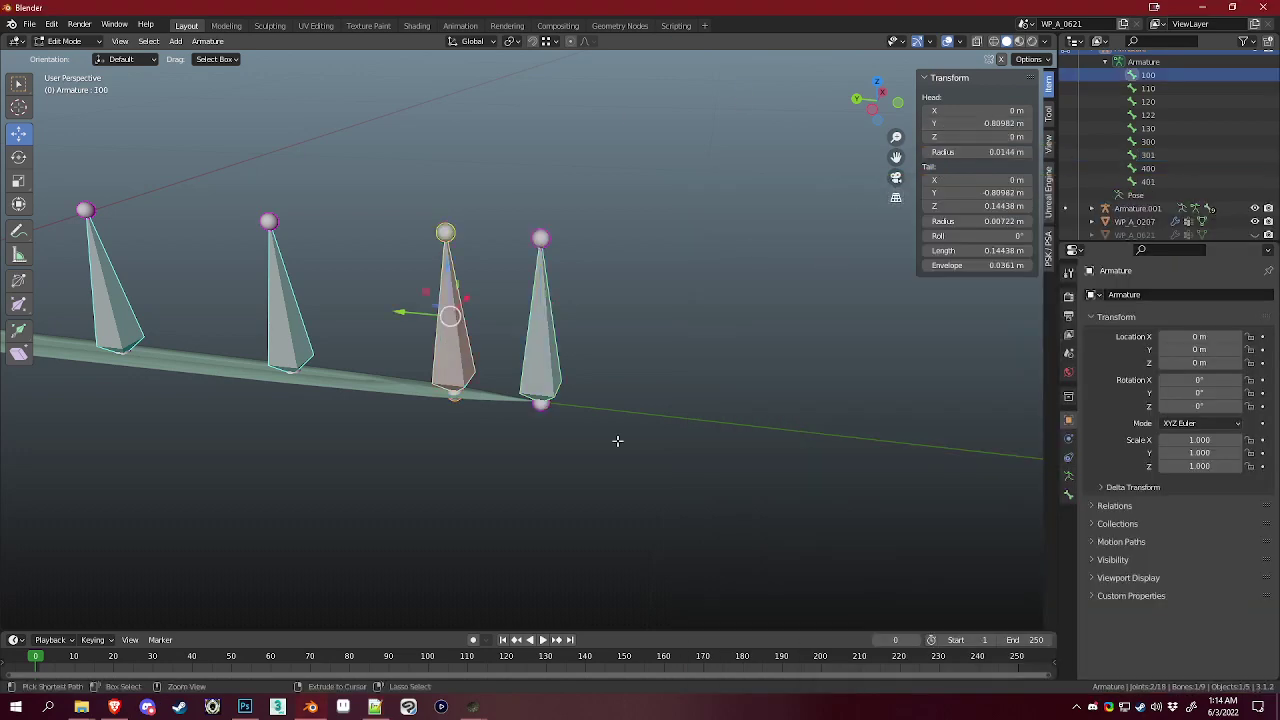
click(375, 707)
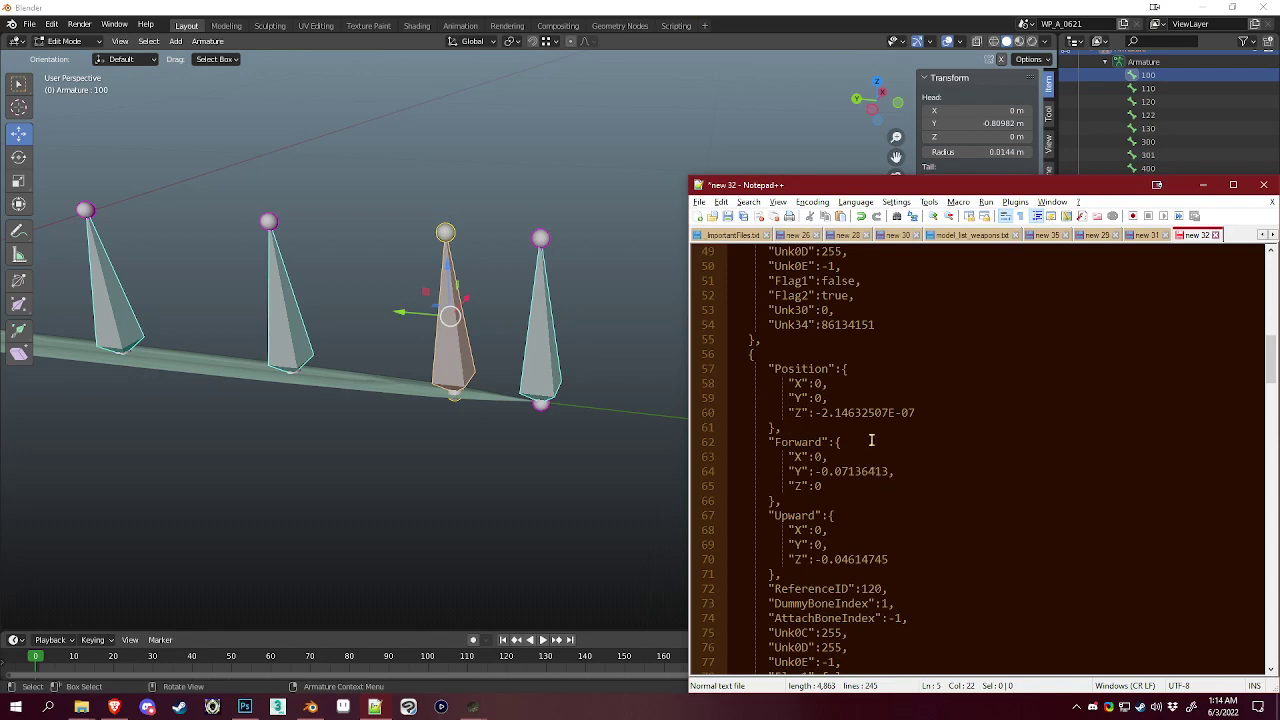
click(680, 5)
click(1148, 101)
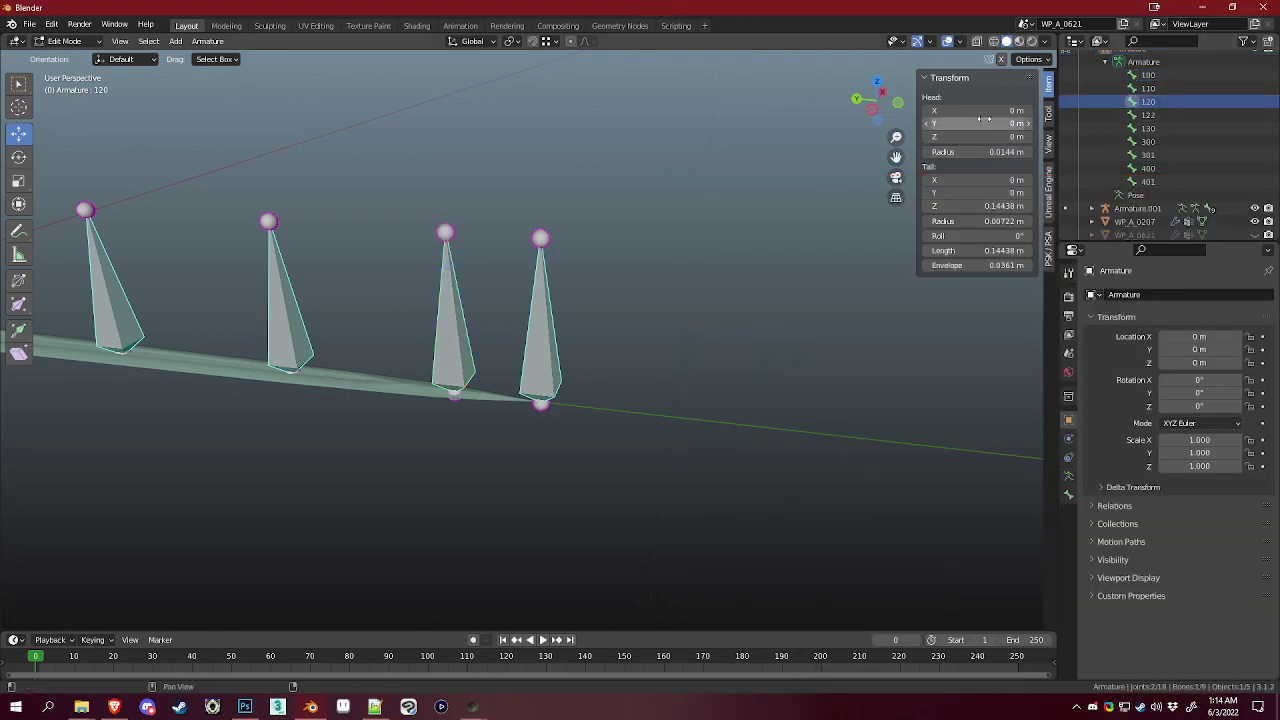
click(382, 702)
click(815, 6)
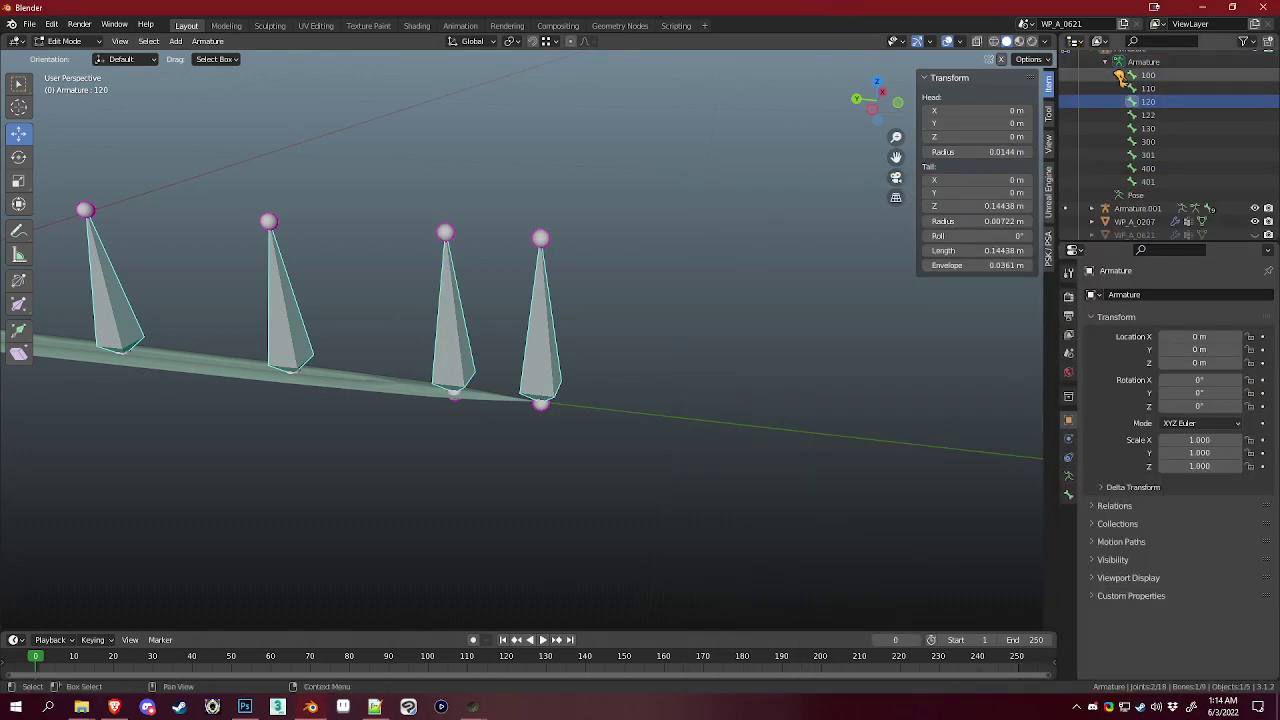
Step: Copy bone 110's head Y value from Blender and set the Position Y of ReferenceID 110 in the JSON to -0.467408
click(1146, 88)
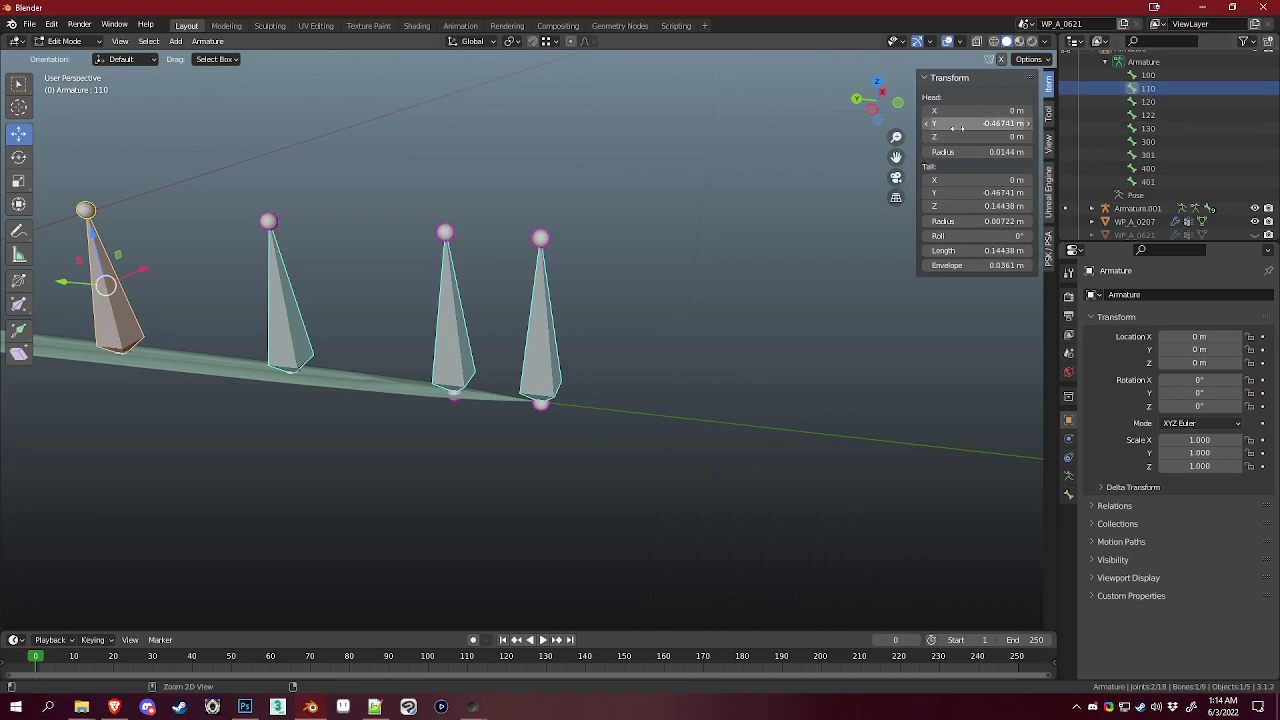
key(alt+Tab)
scroll(904, 548, up, 10)
click(876, 441)
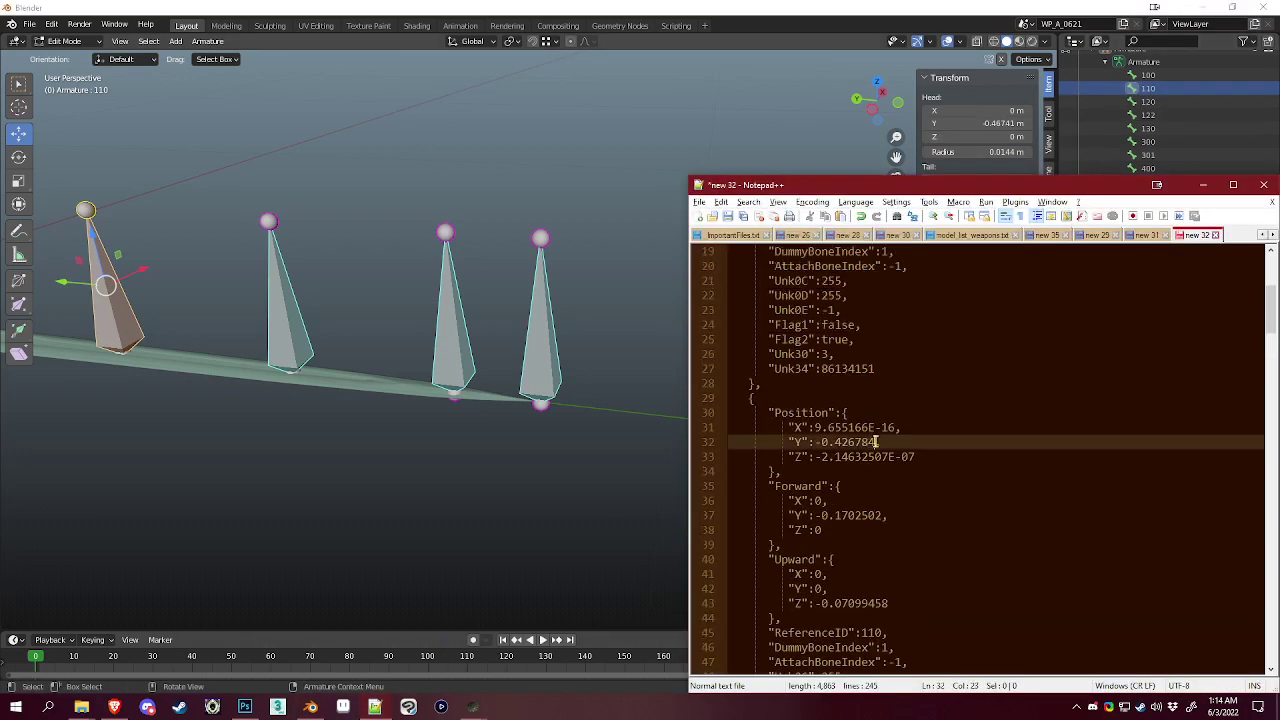
shift+click(814, 442)
text(-0.467408 m)
key(BackSpace)
scroll(916, 465, down, 4)
scroll(957, 477, up, 6)
click(963, 471)
scroll(1068, 425, up, 4)
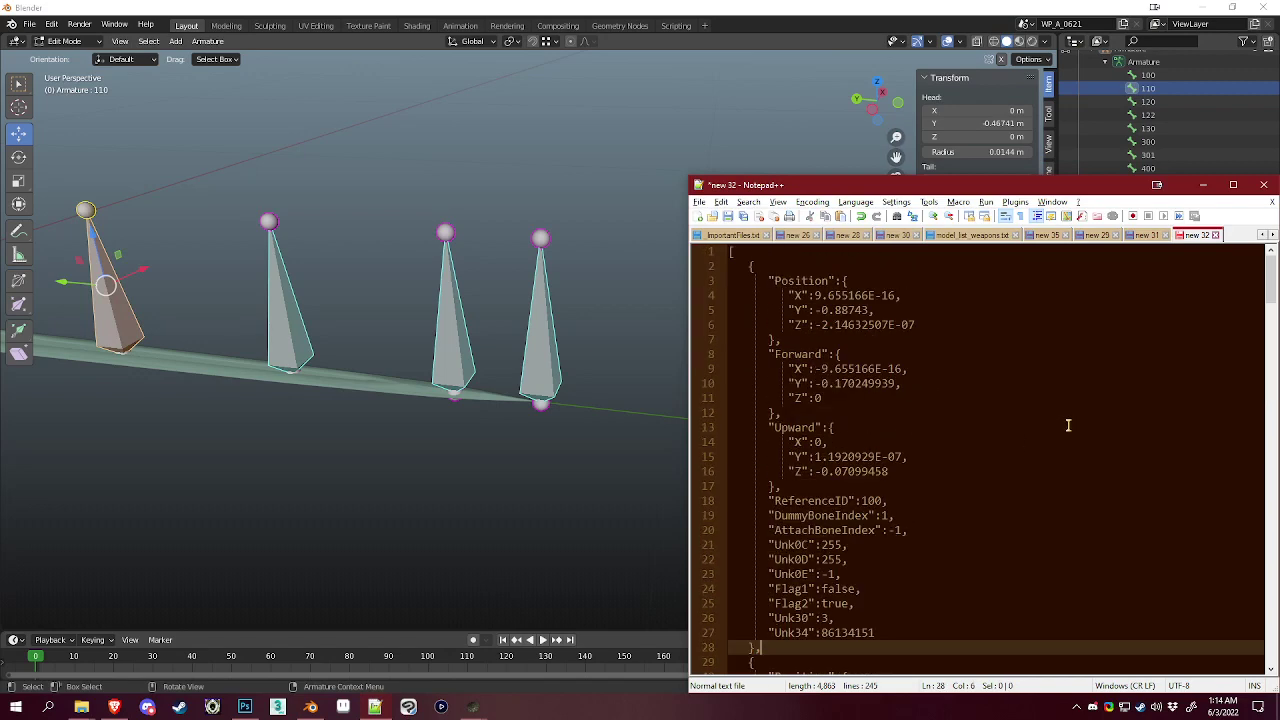
key(ctrl+s)
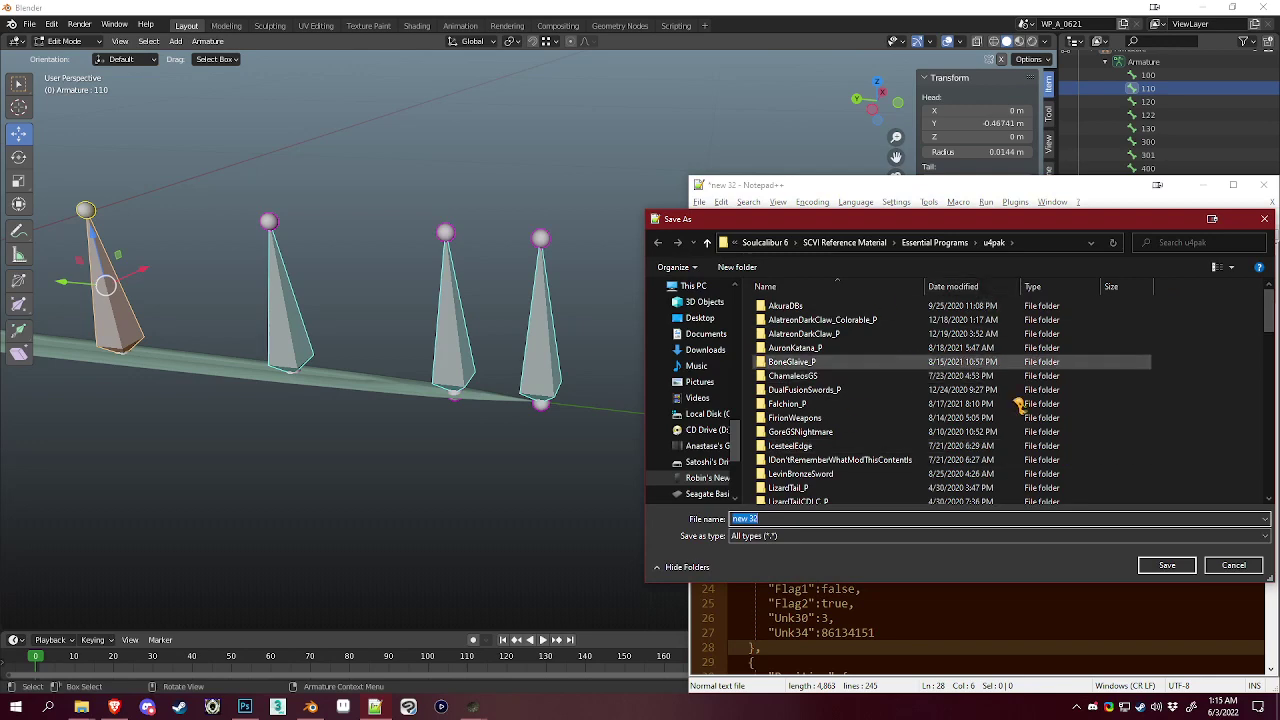
scroll(1163, 417, down, 5)
scroll(1163, 417, down, 5)
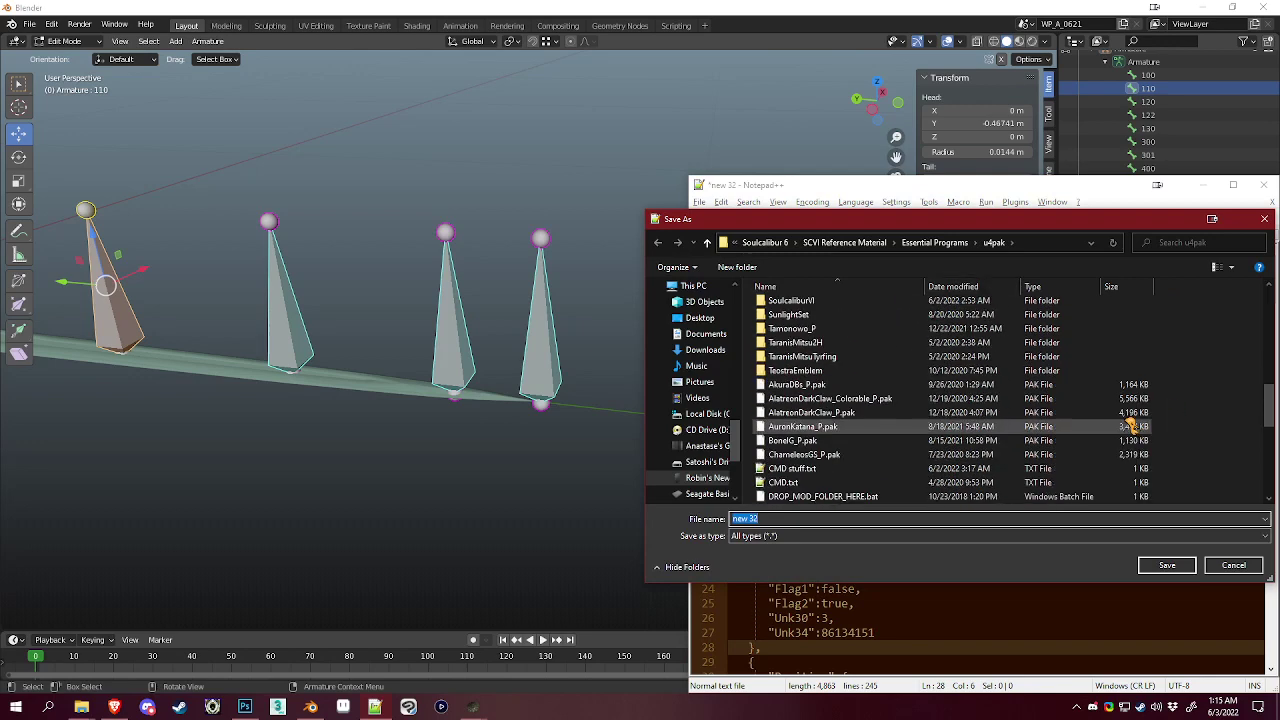
click(1233, 565)
Step: Copy the entire edited dummy JSON and switch to the FLVER Editor's Dummies window
click(1008, 413)
scroll(997, 440, down, 9)
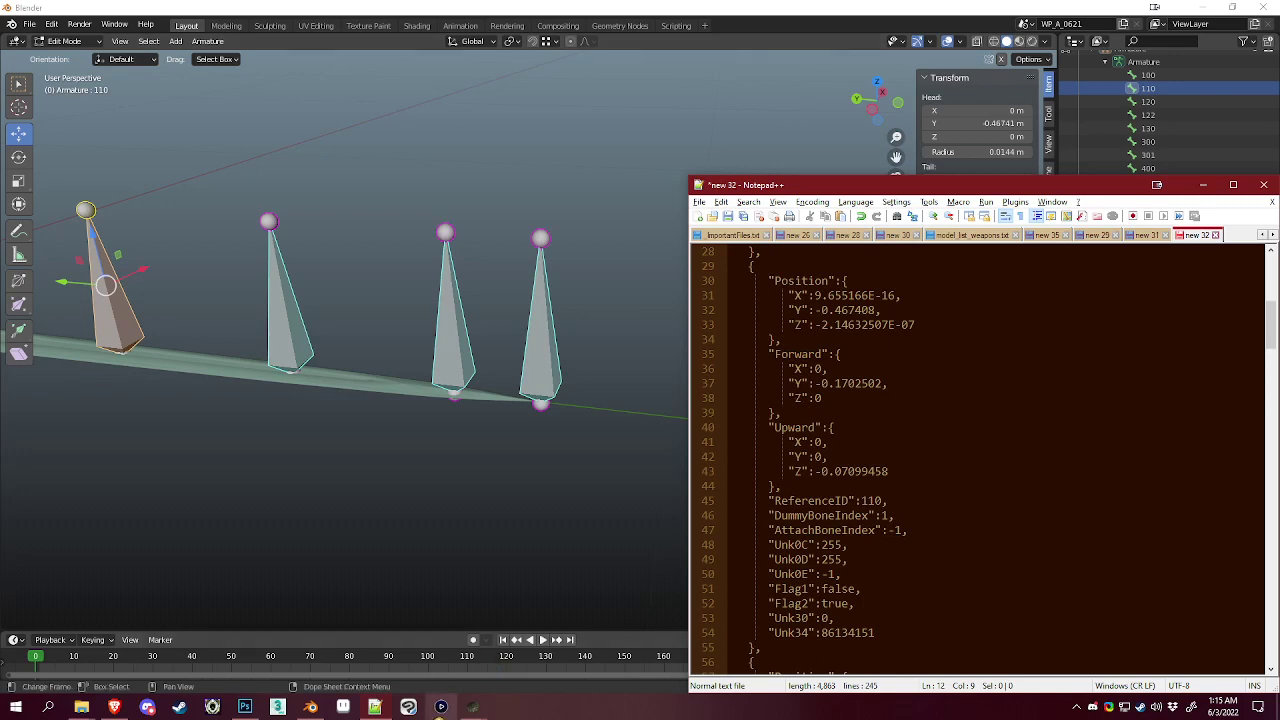
click(963, 477)
key(ctrl+a)
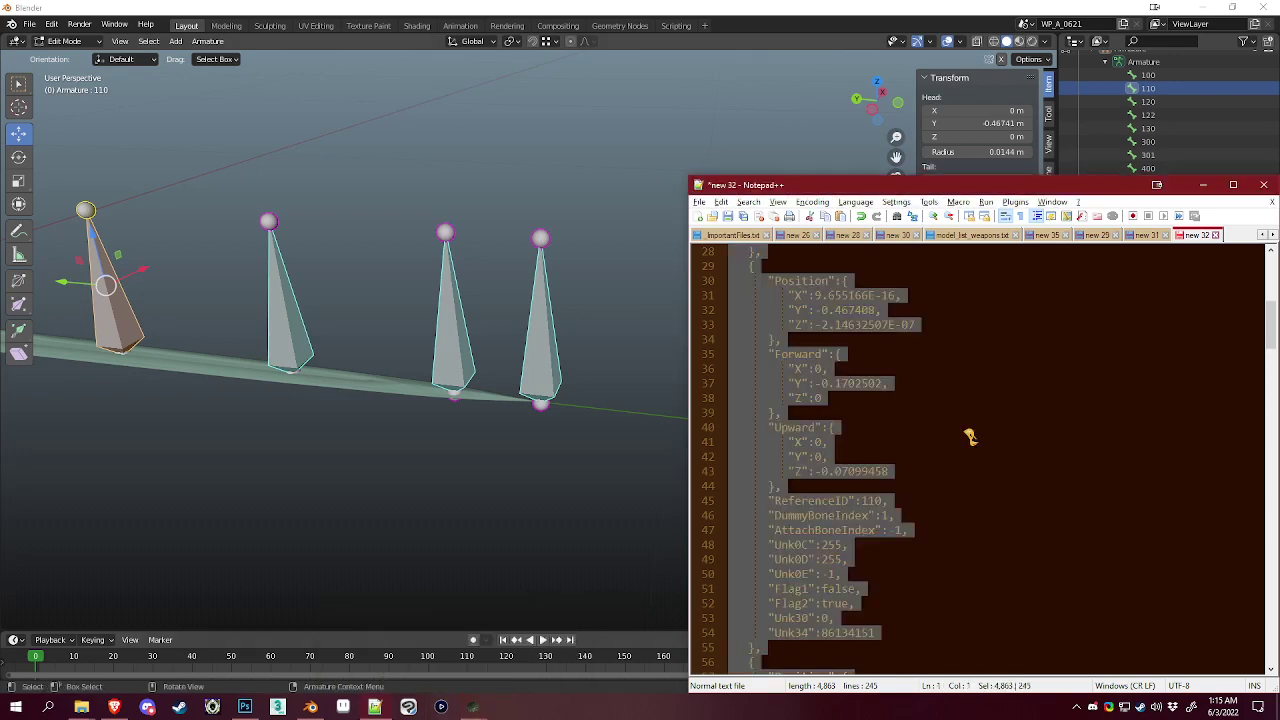
click(473, 707)
click(559, 640)
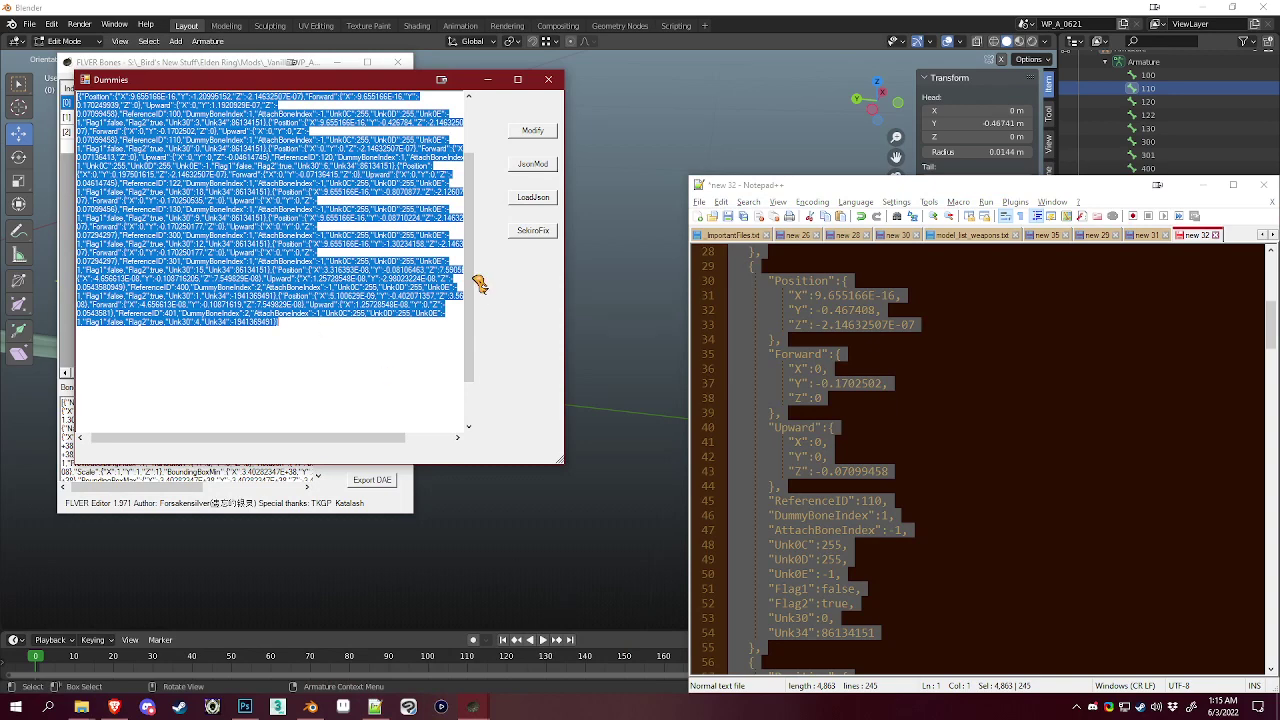
drag(471, 277, 468, 231)
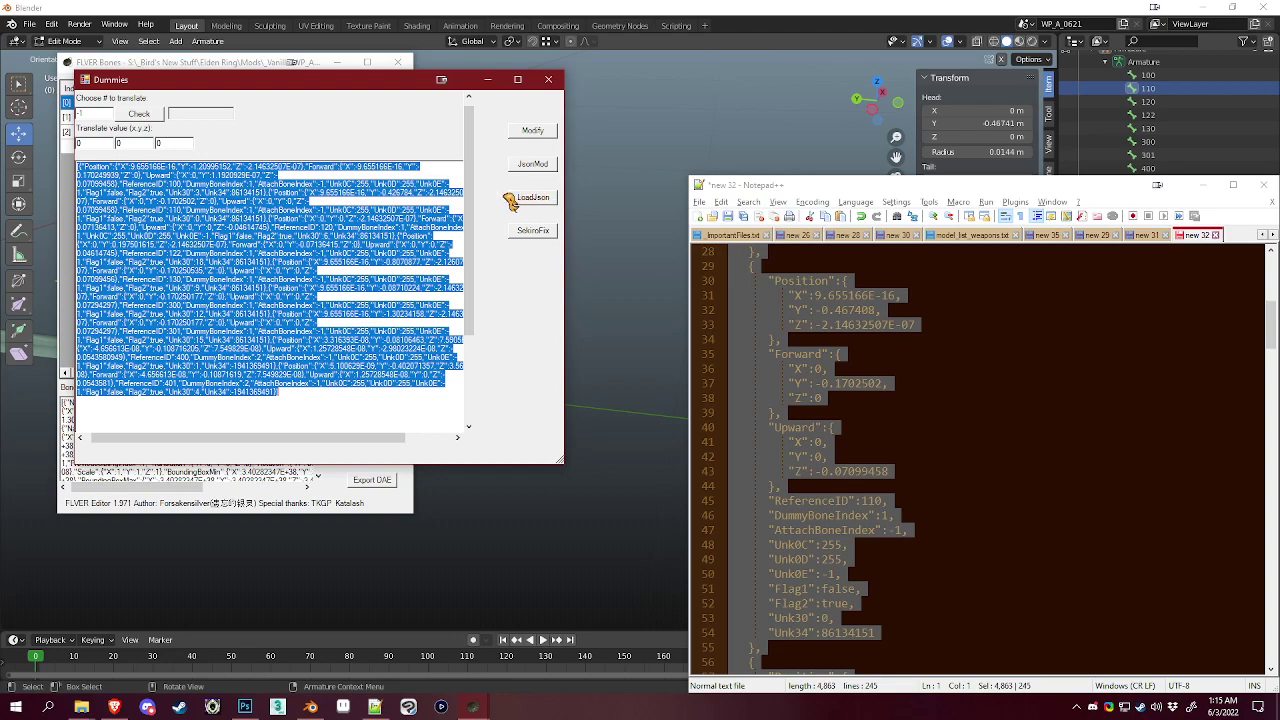
drag(470, 178, 473, 142)
drag(345, 81, 413, 100)
click(607, 213)
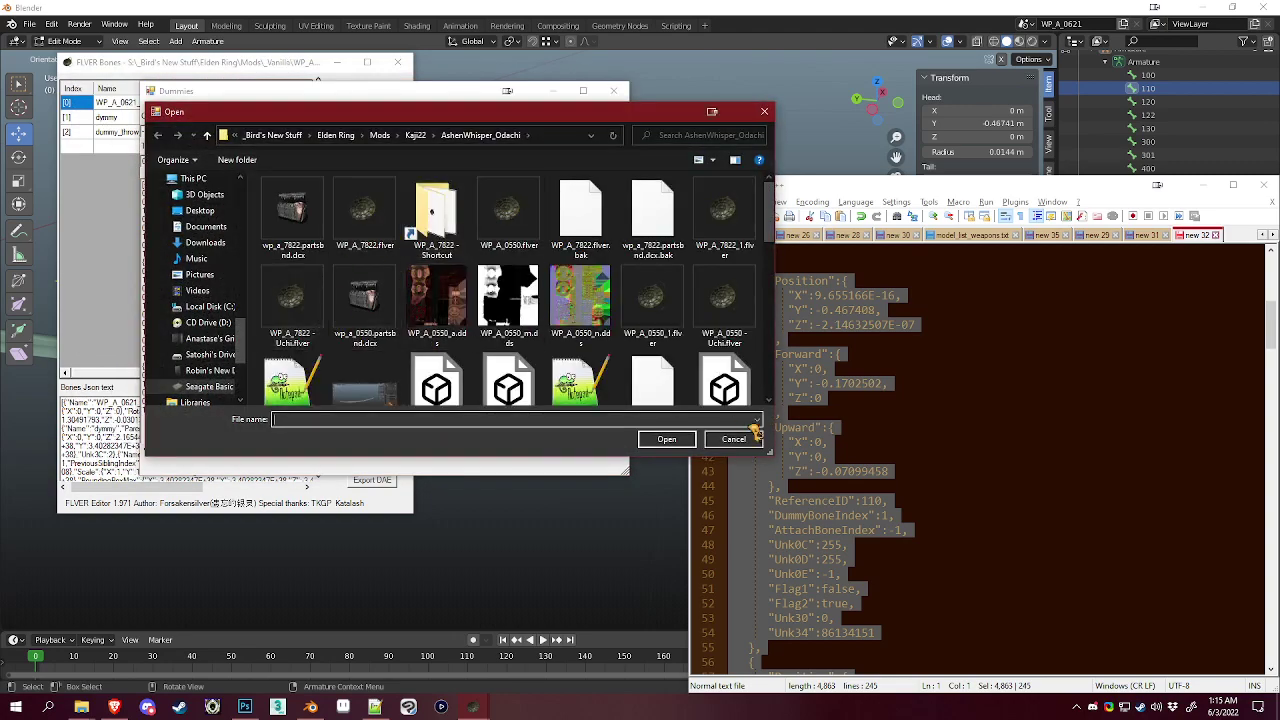
click(736, 437)
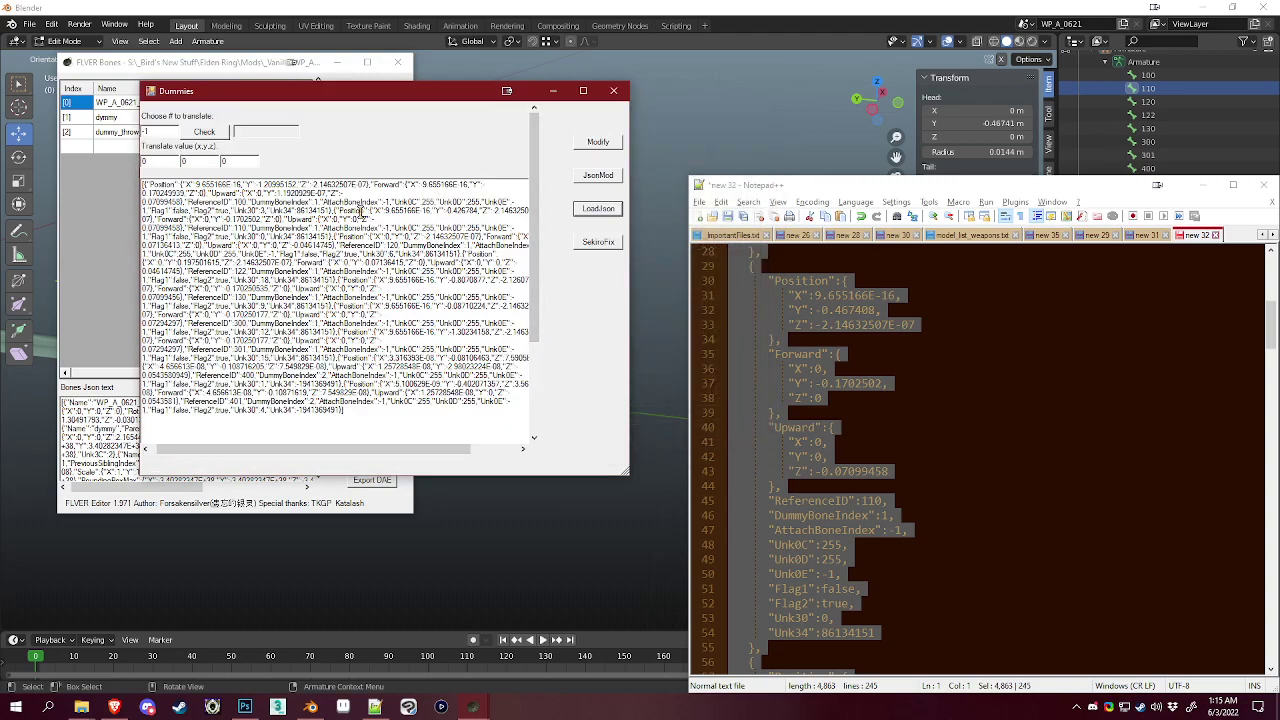
Step: Replace the Dummies JSON text with the copied version and save it to the flver file with JsonMod
click(360, 212)
key(ctrl+a)
key(ctrl+v)
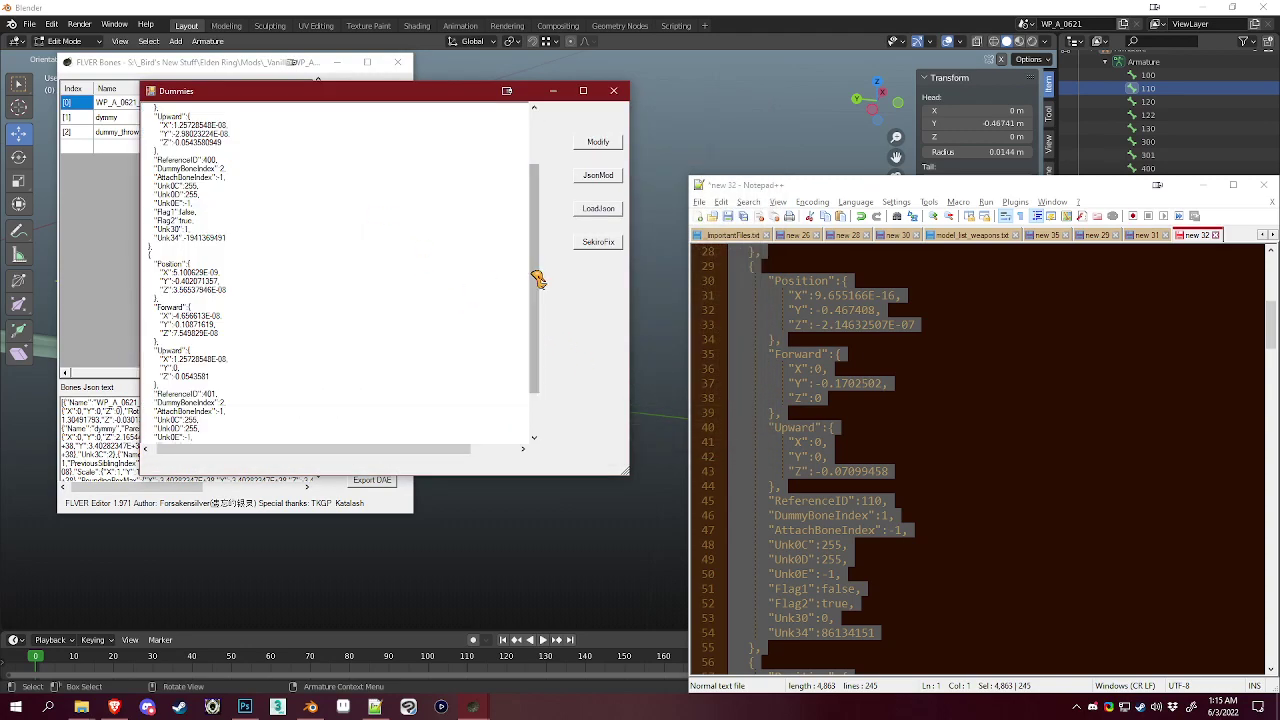
click(600, 175)
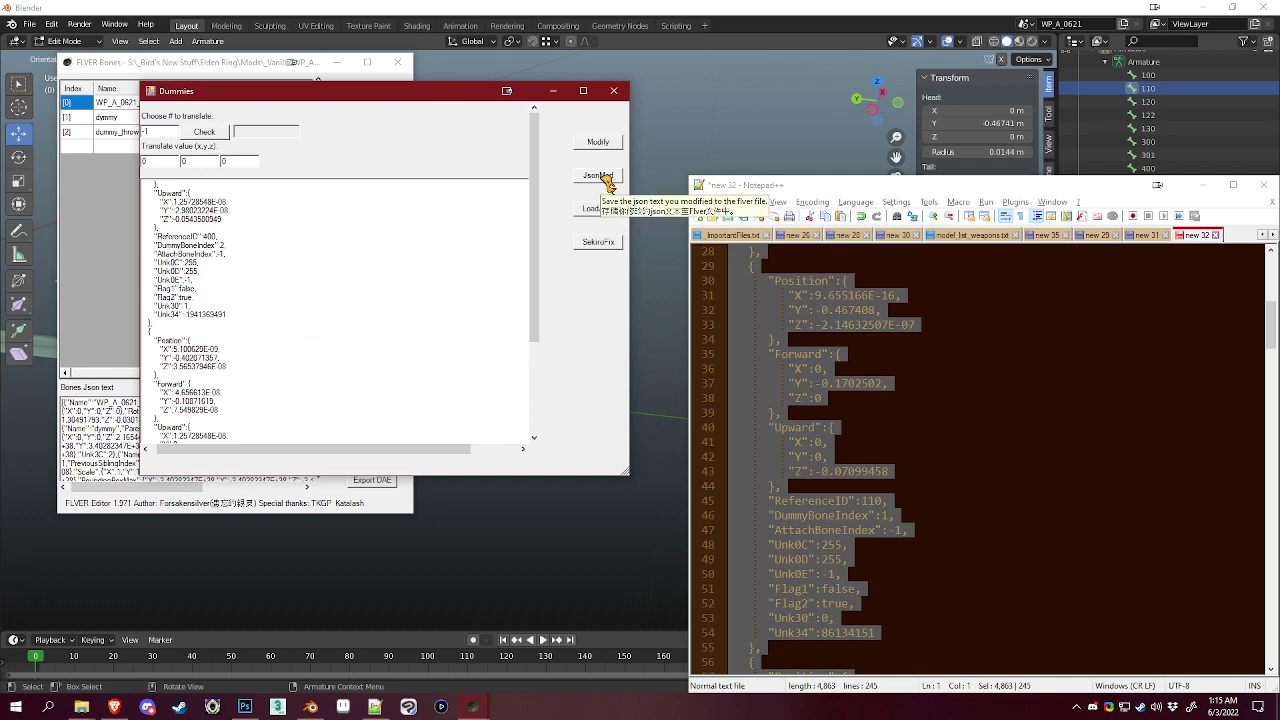
click(600, 176)
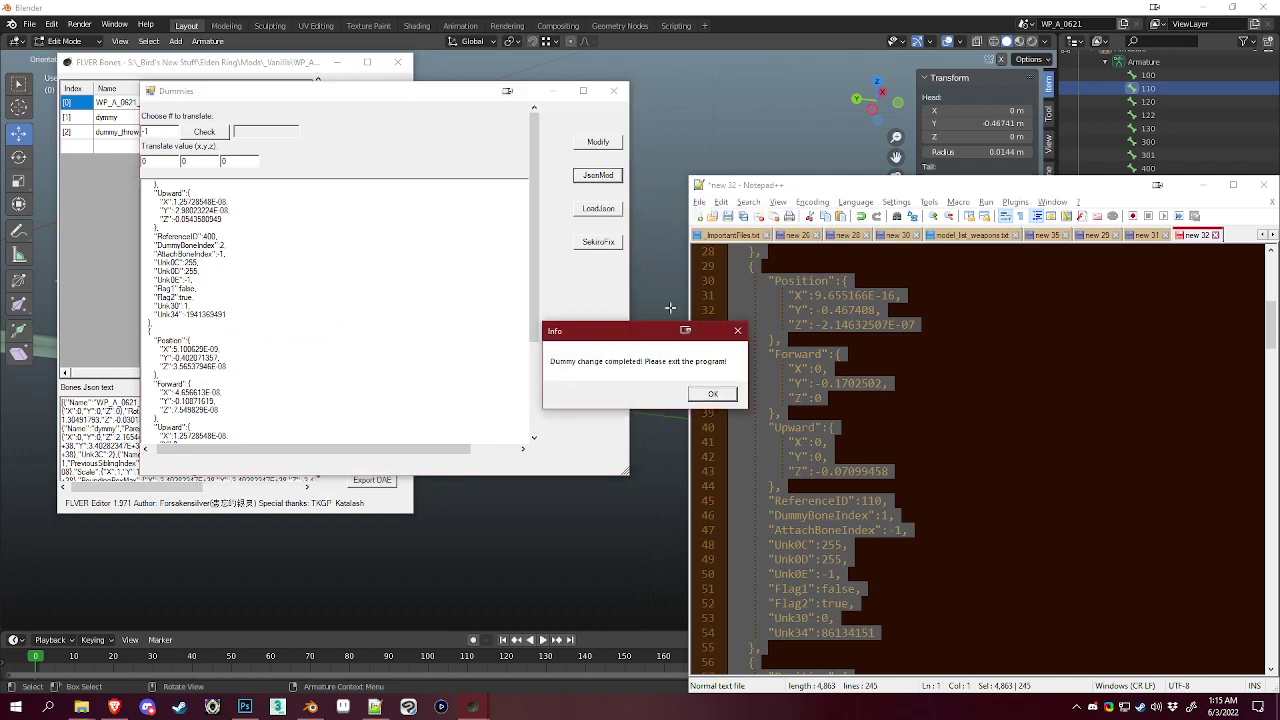
click(713, 393)
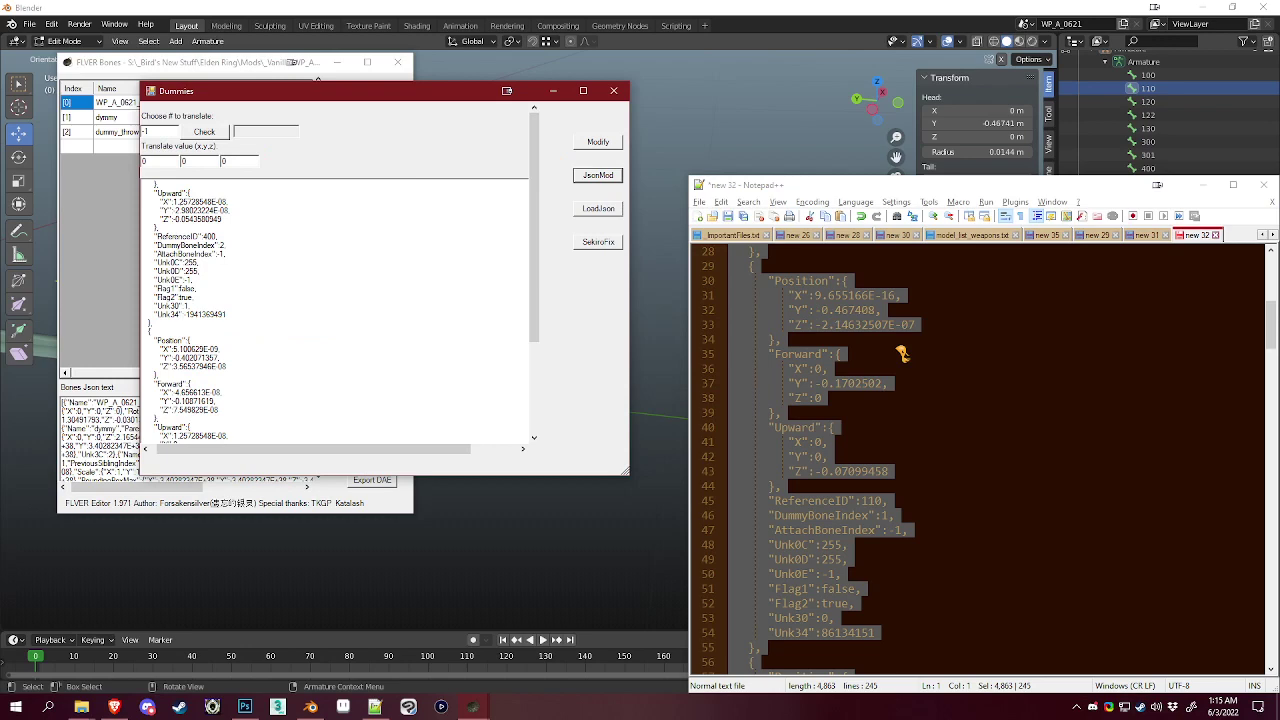
Step: Close the Dummies window and inspect the WP_A_0621 greatsword model in the FLVER Viewer
click(613, 90)
mouse_move(478, 707)
click(508, 650)
drag(619, 431, 669, 354)
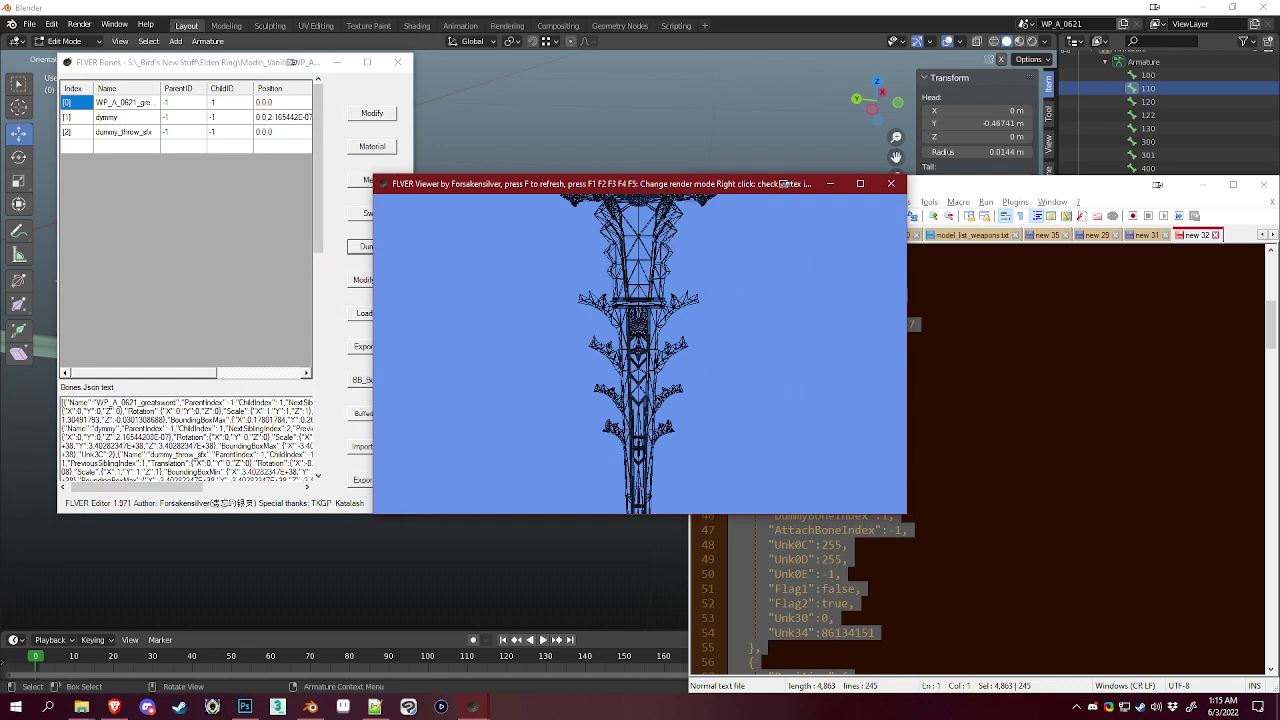